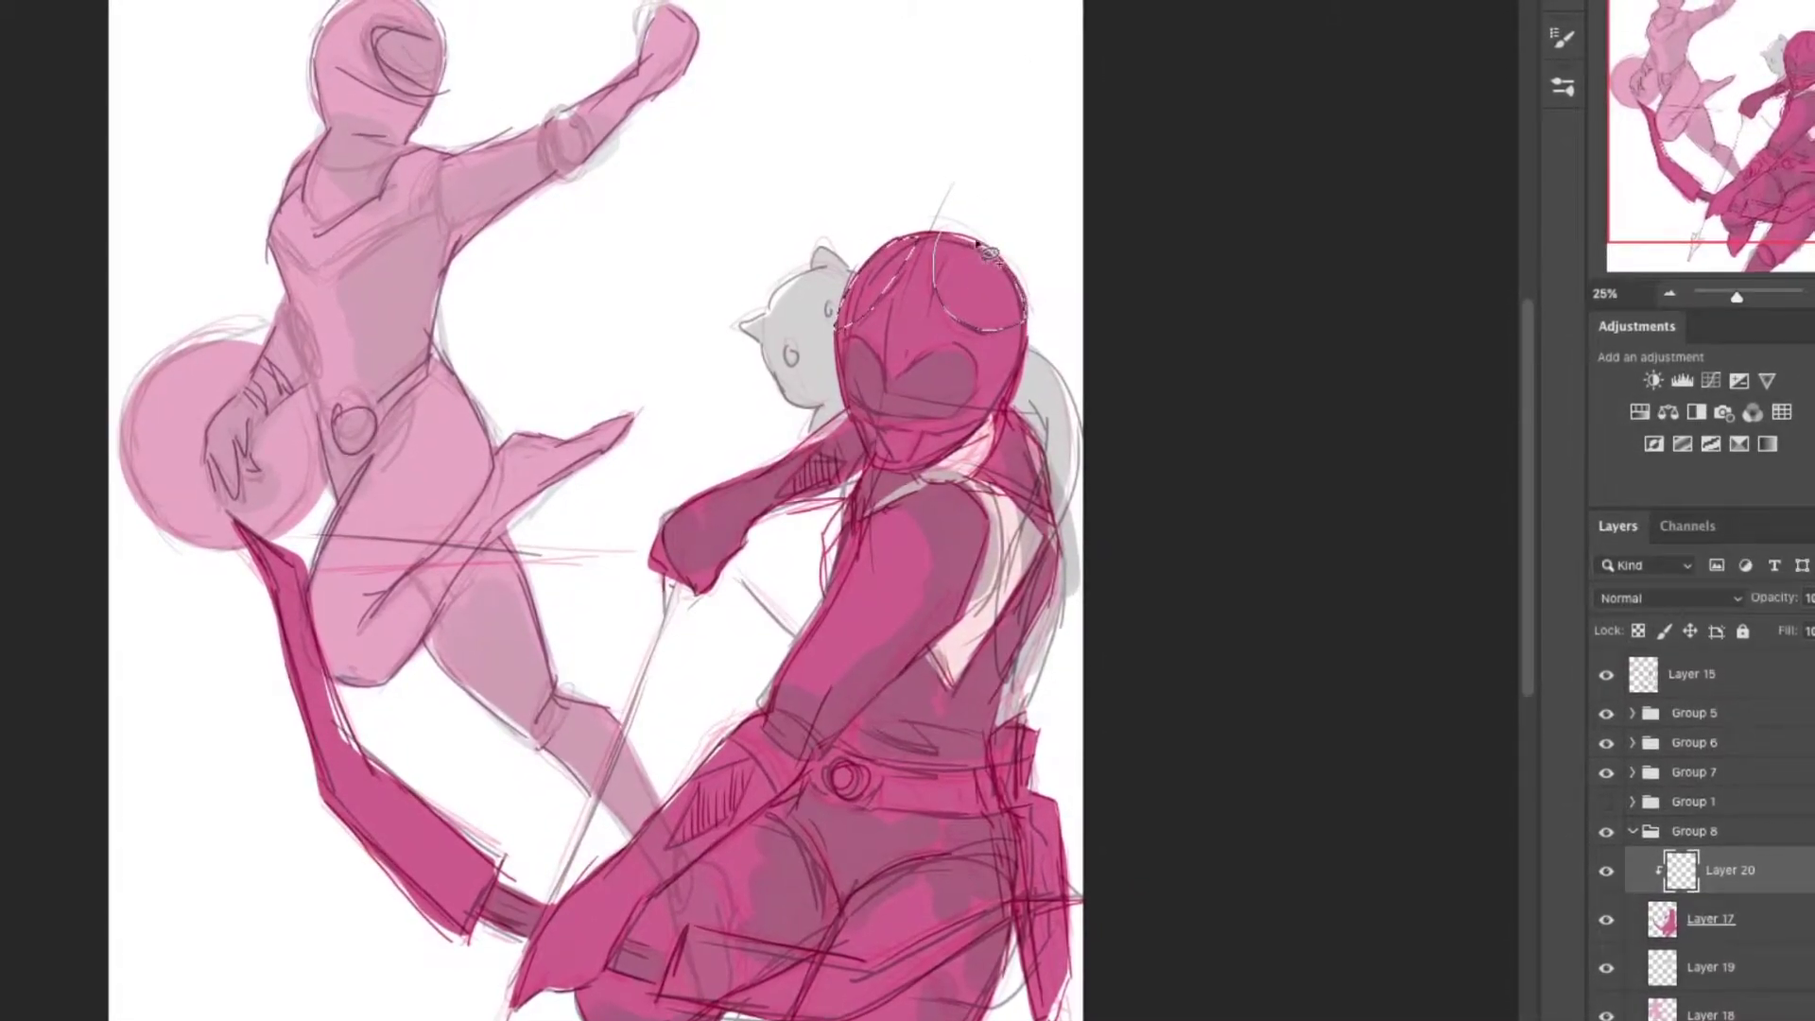
- Fill the front ranger's chin, forearm and lower leg with light pink highlights
mouse_move(889, 274)
mouse_down()
mouse_move(921, 444)
mouse_move(855, 487)
mouse_up()
key(alt+BackSpace)
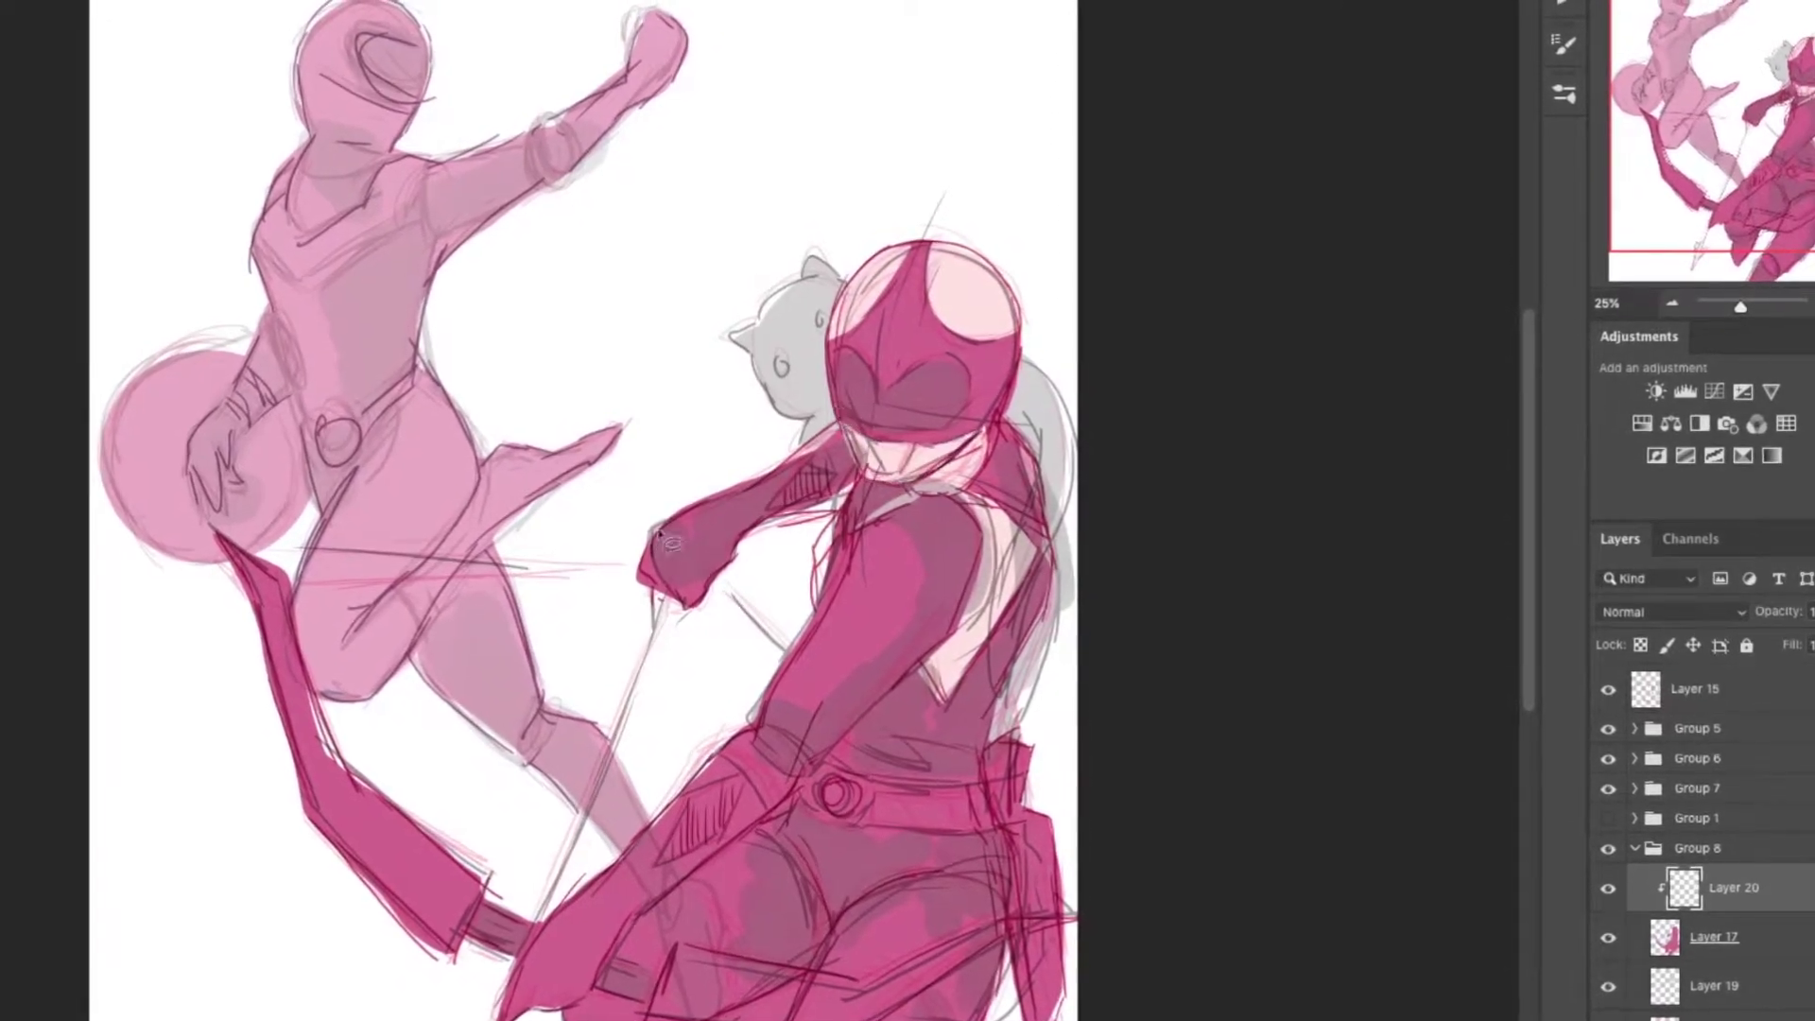
mouse_move(732, 774)
mouse_down()
mouse_move(821, 498)
mouse_move(832, 511)
mouse_up()
key(alt+BackSpace)
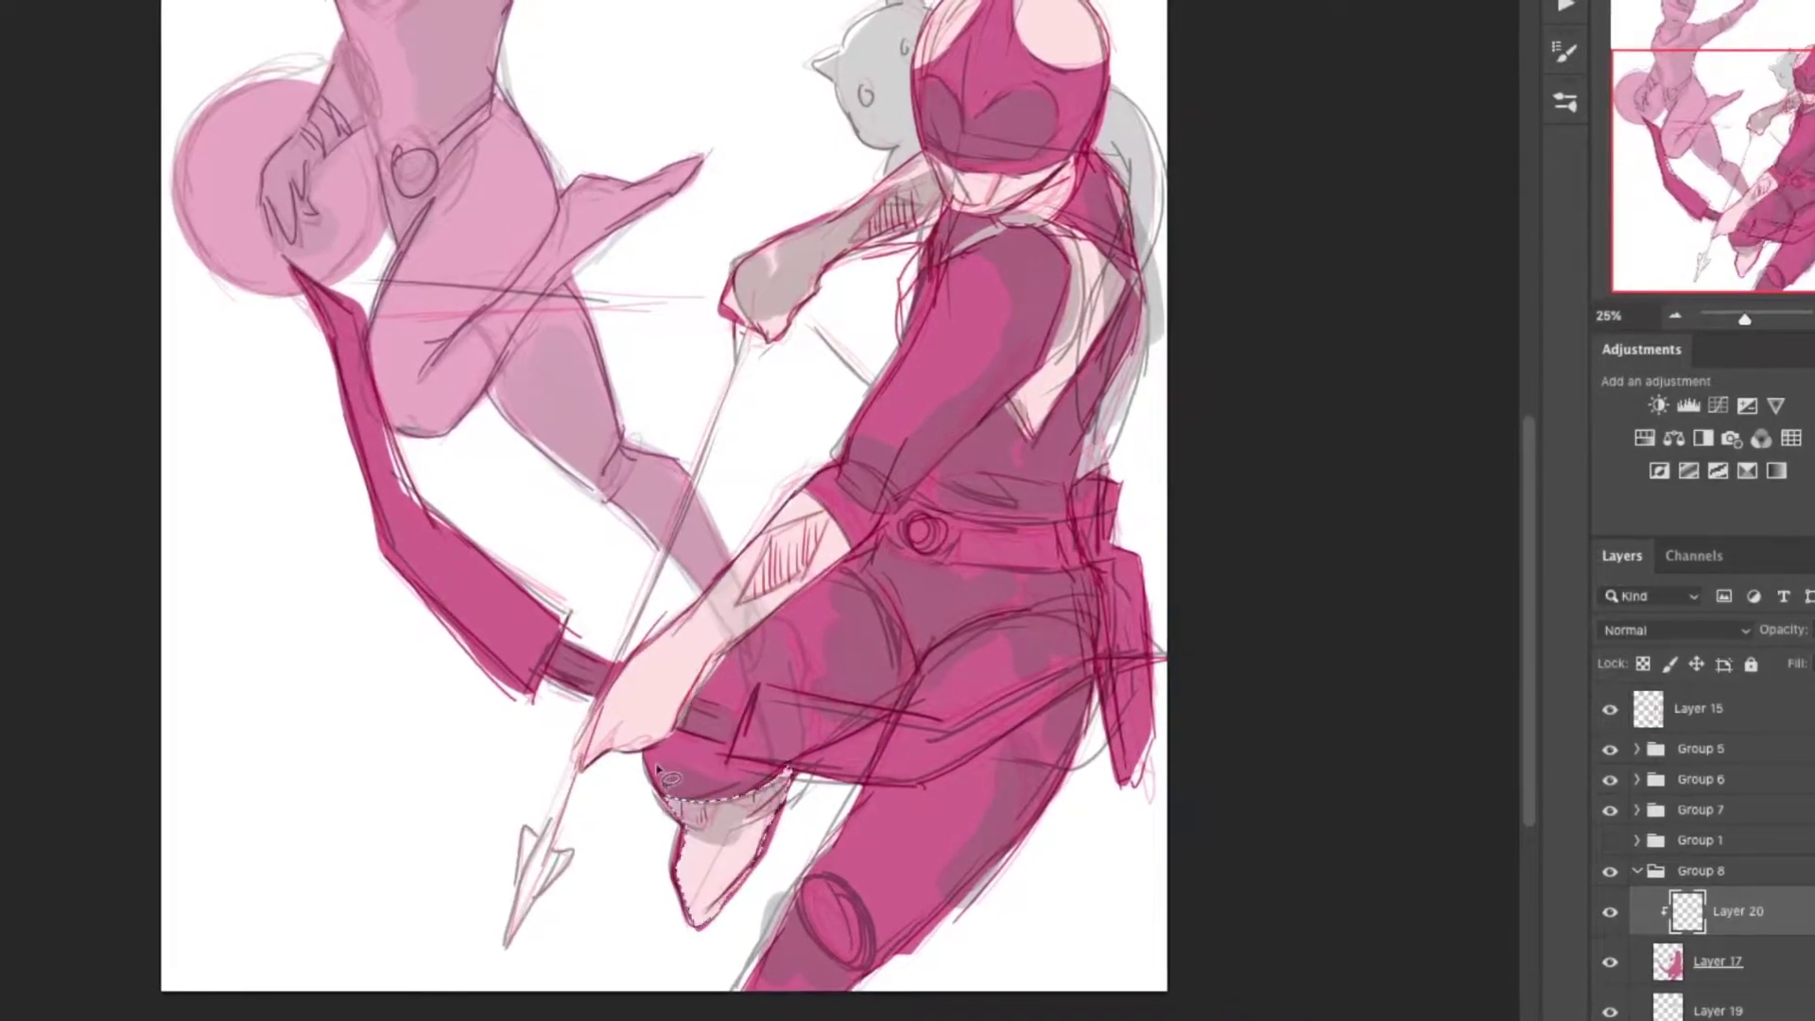
- Outline the right-hip holster, paint the belt band light pink, and outline the left bow limb
drag(1090, 577, 1077, 496)
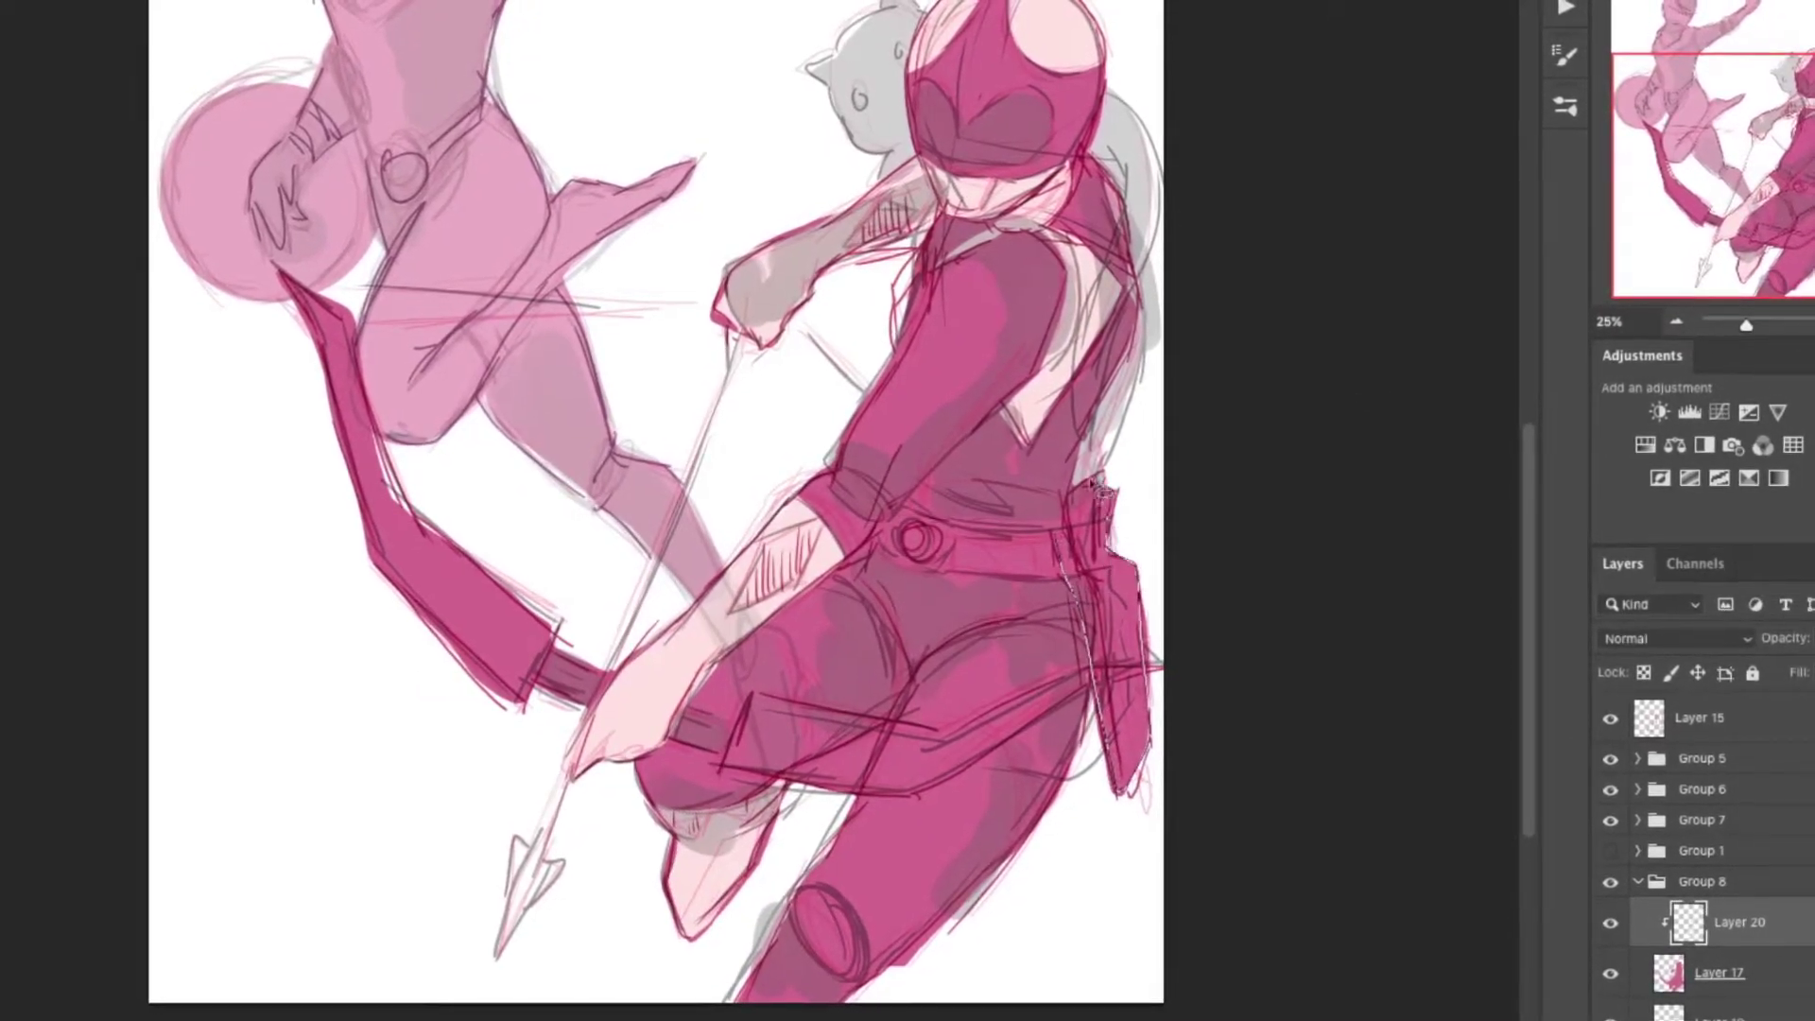
drag(879, 558, 889, 528)
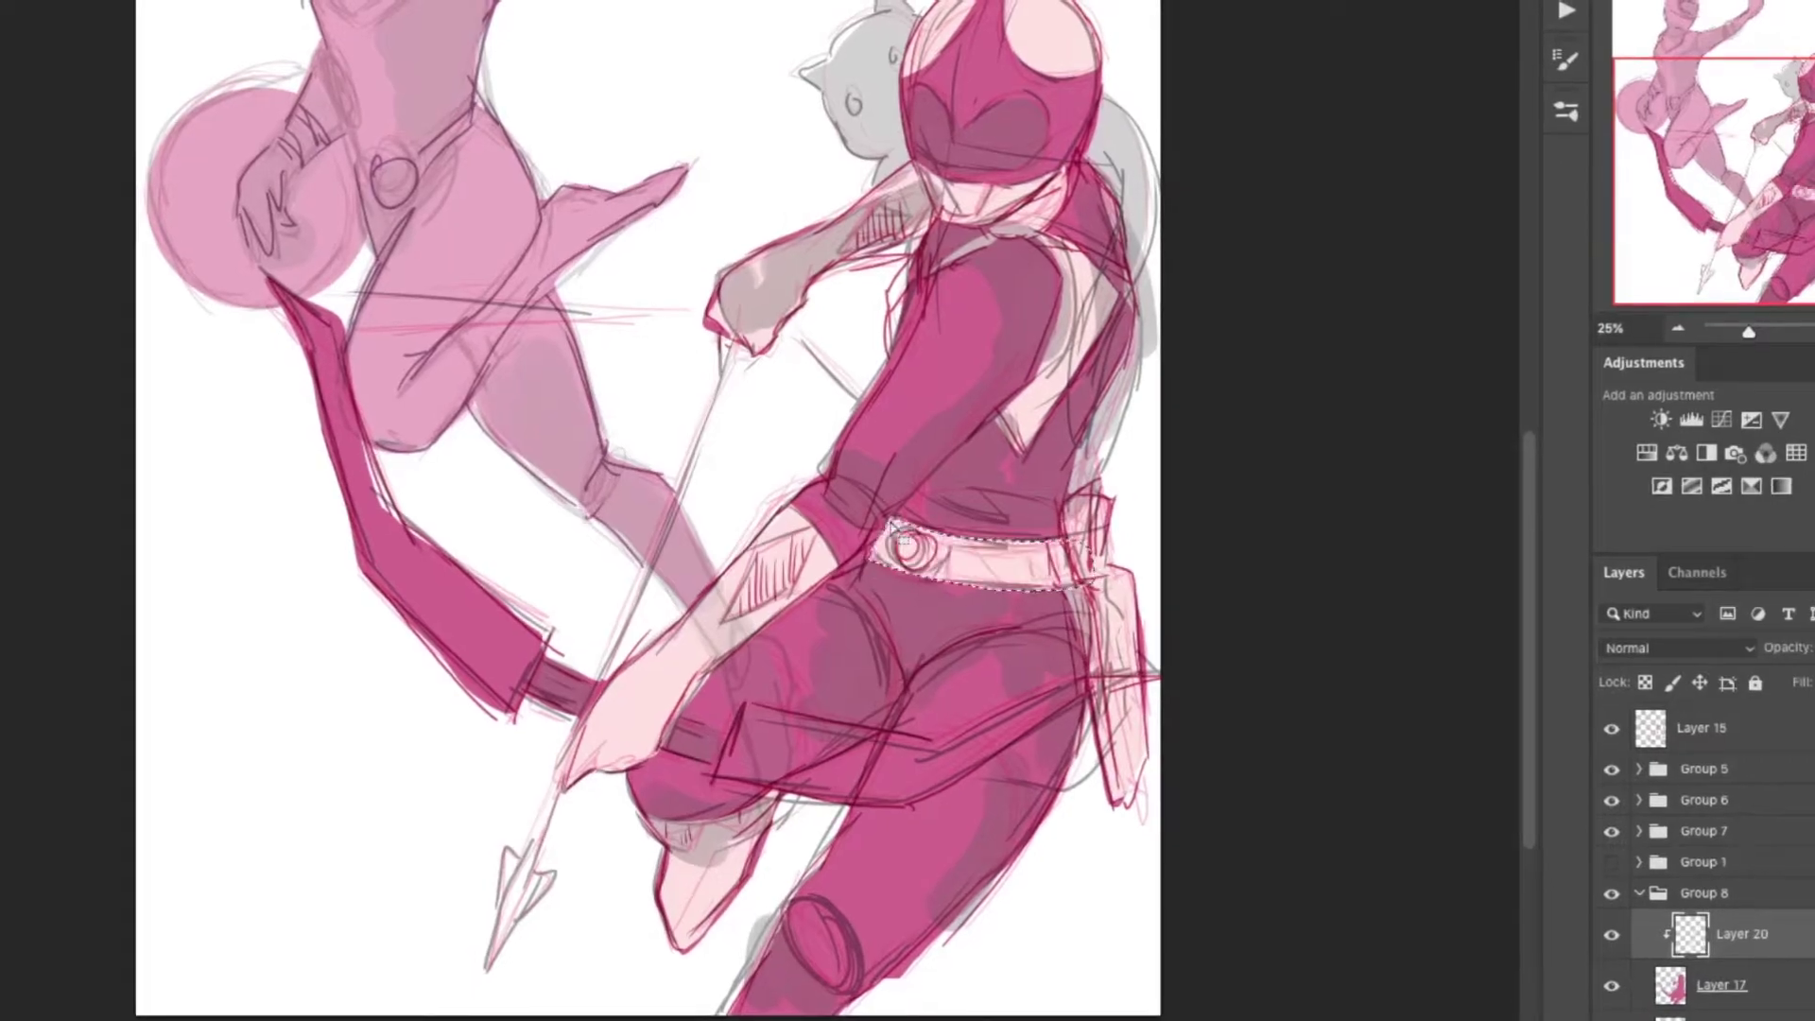
drag(257, 284, 316, 315)
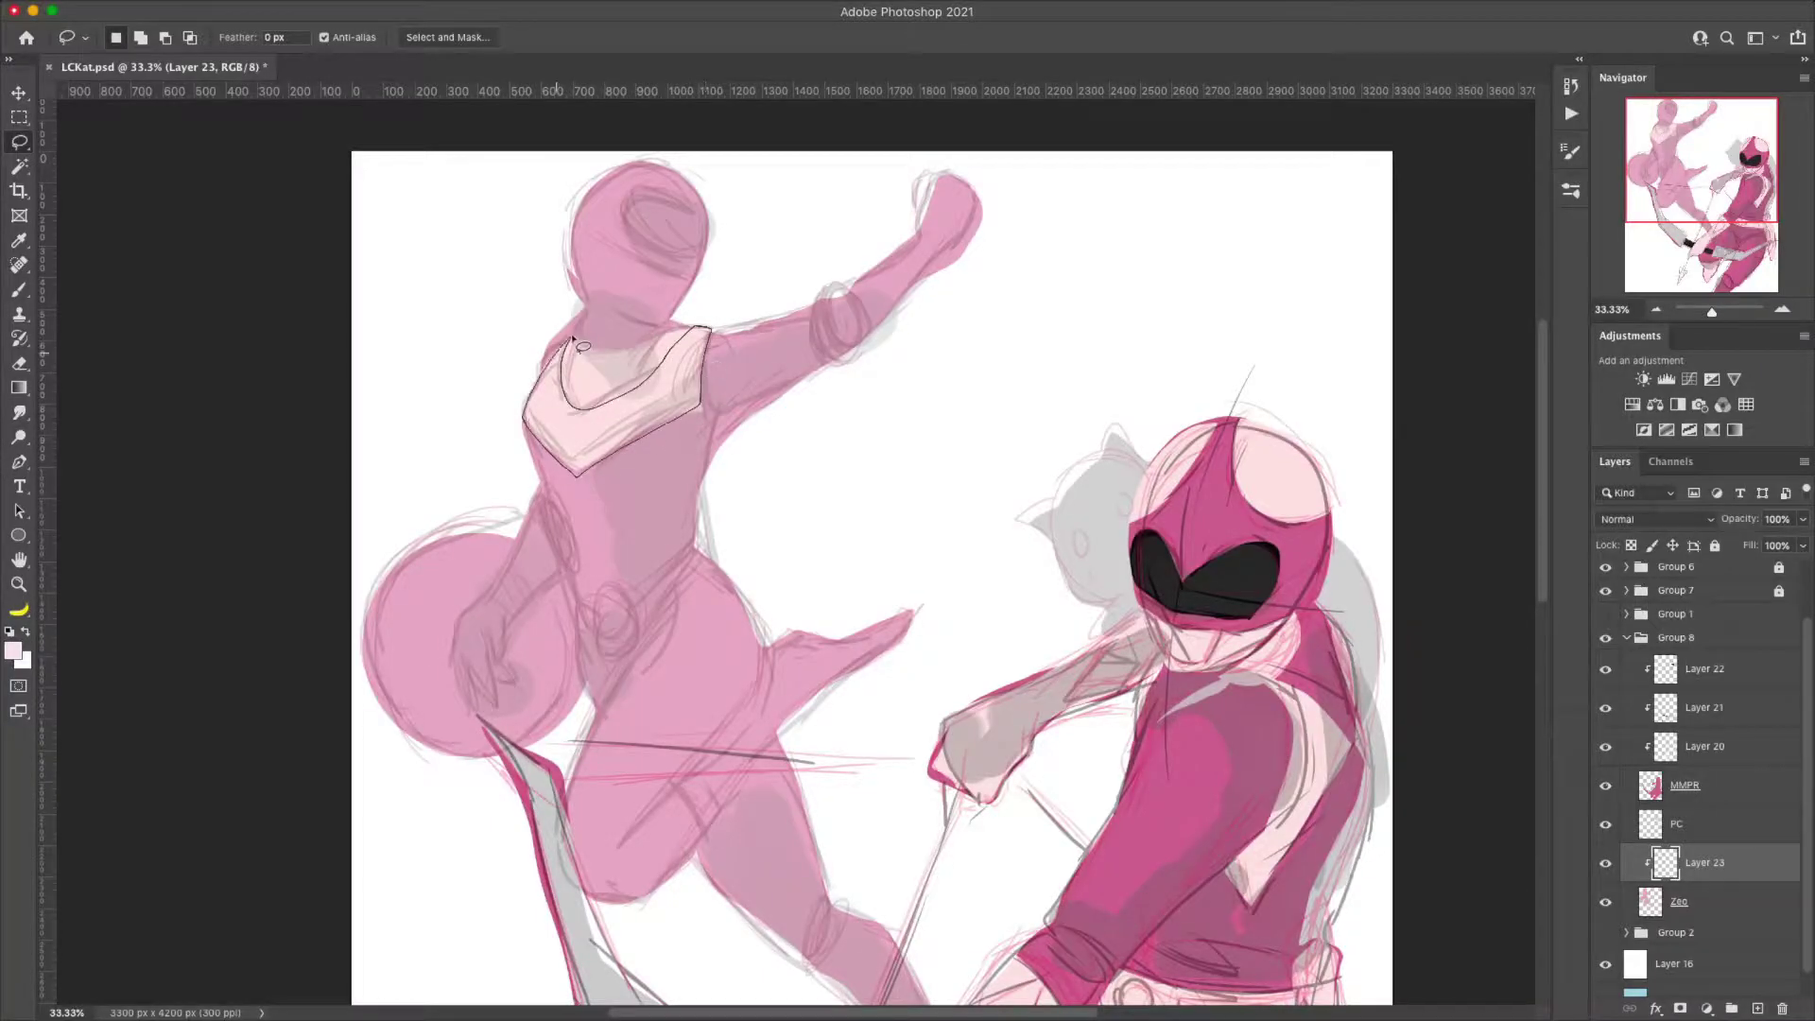
- Lasso the leaping ranger's collar and fill it with tan
drag(573, 337, 573, 340)
drag(437, 444, 438, 576)
click(613, 357)
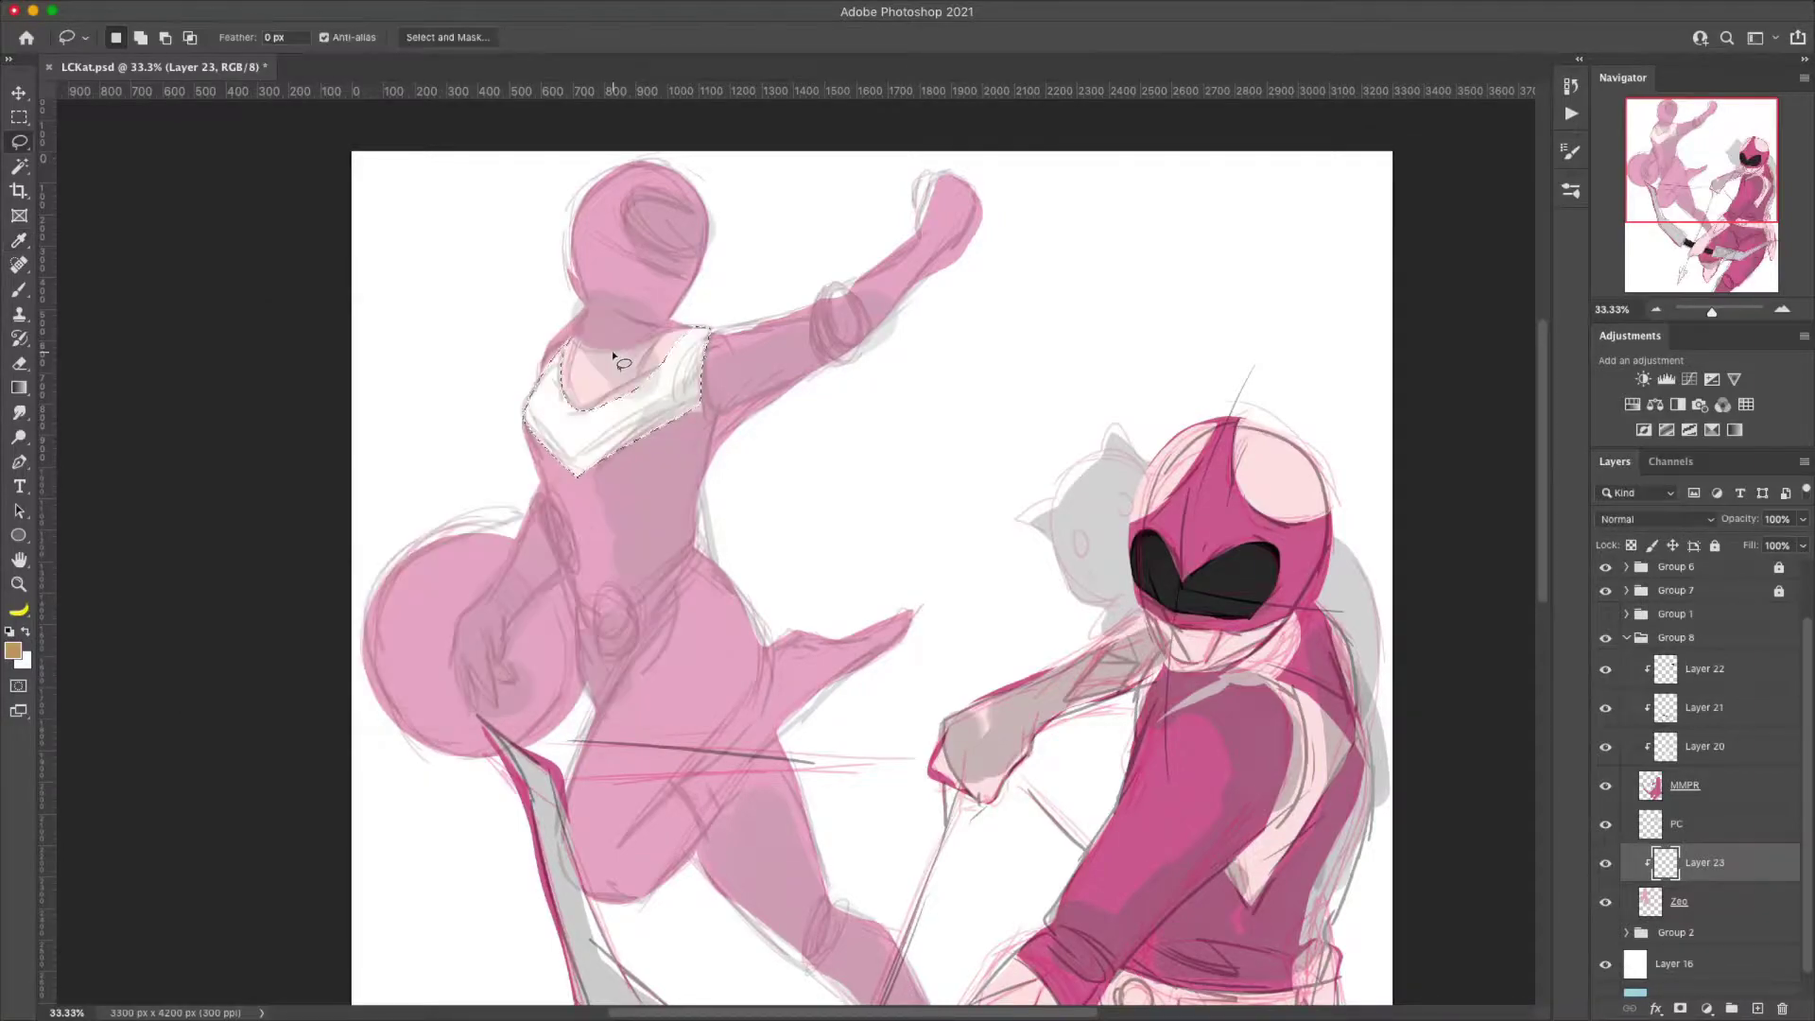
key(alt+BackSpace)
key(ctrl+d)
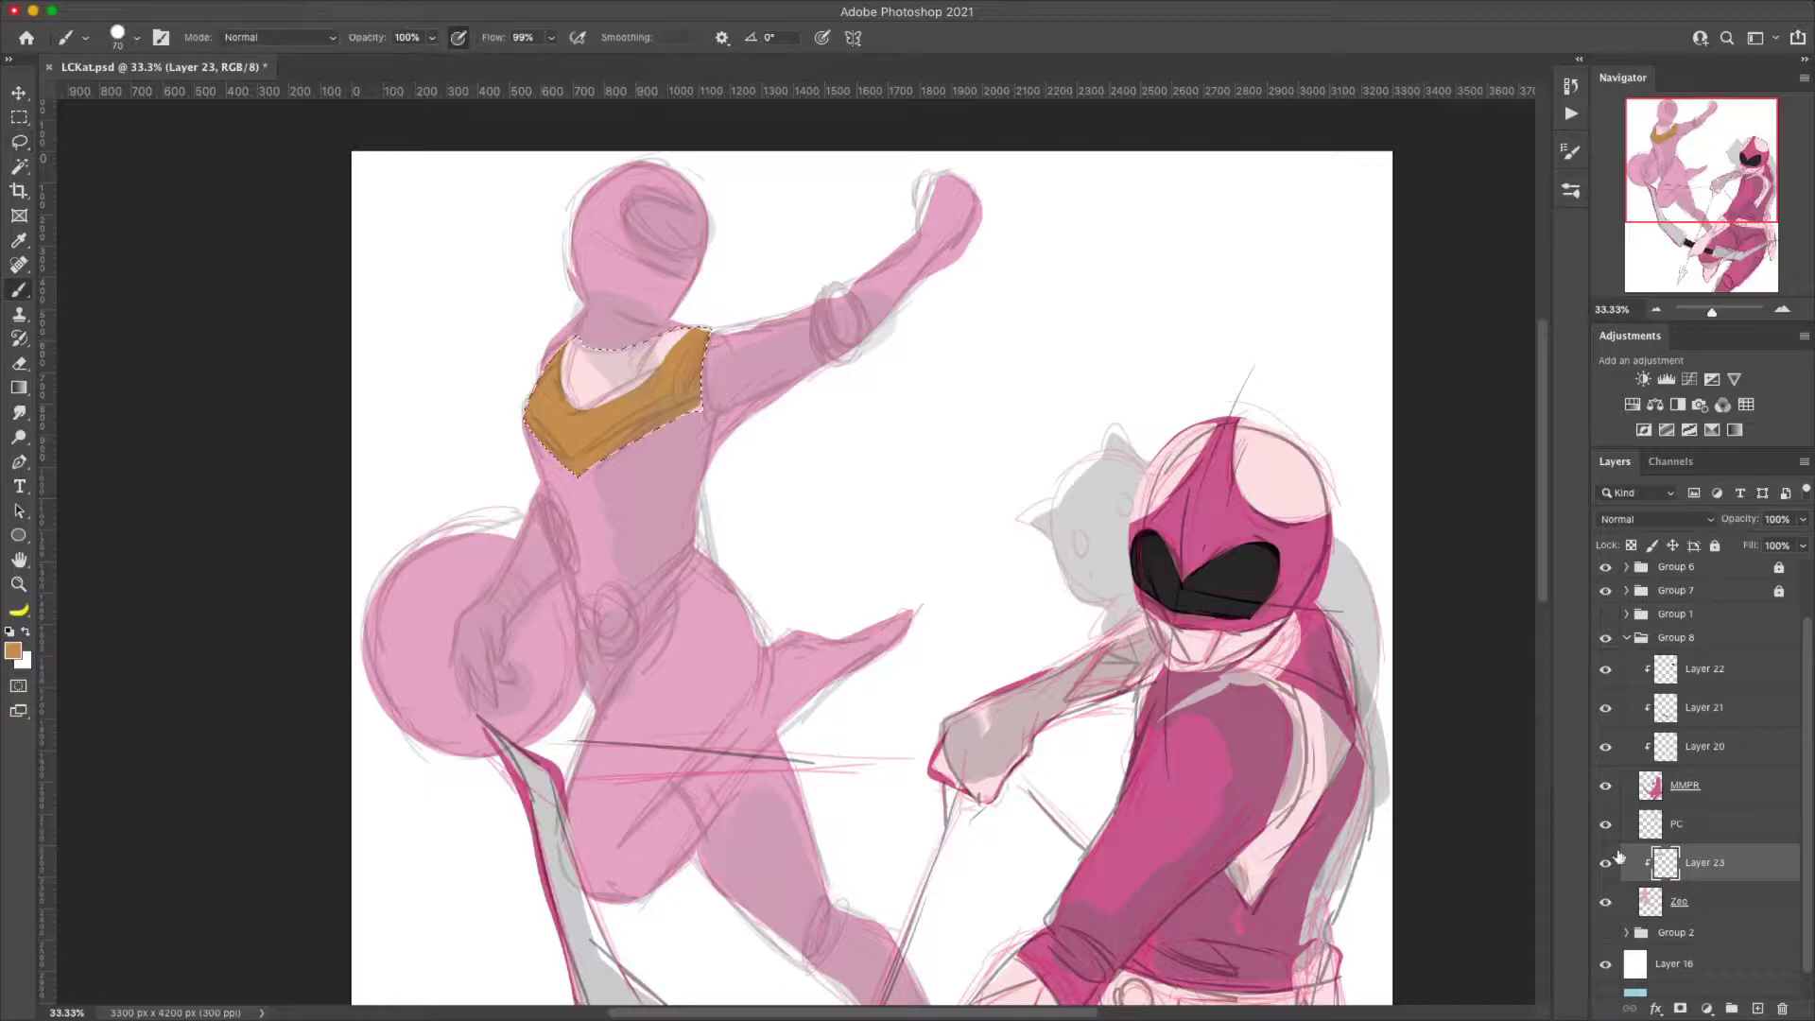
- Draw a black oval visor on the helmet and rotate it to a tilt
click(19, 117)
drag(612, 201, 724, 256)
key(ctrl+t)
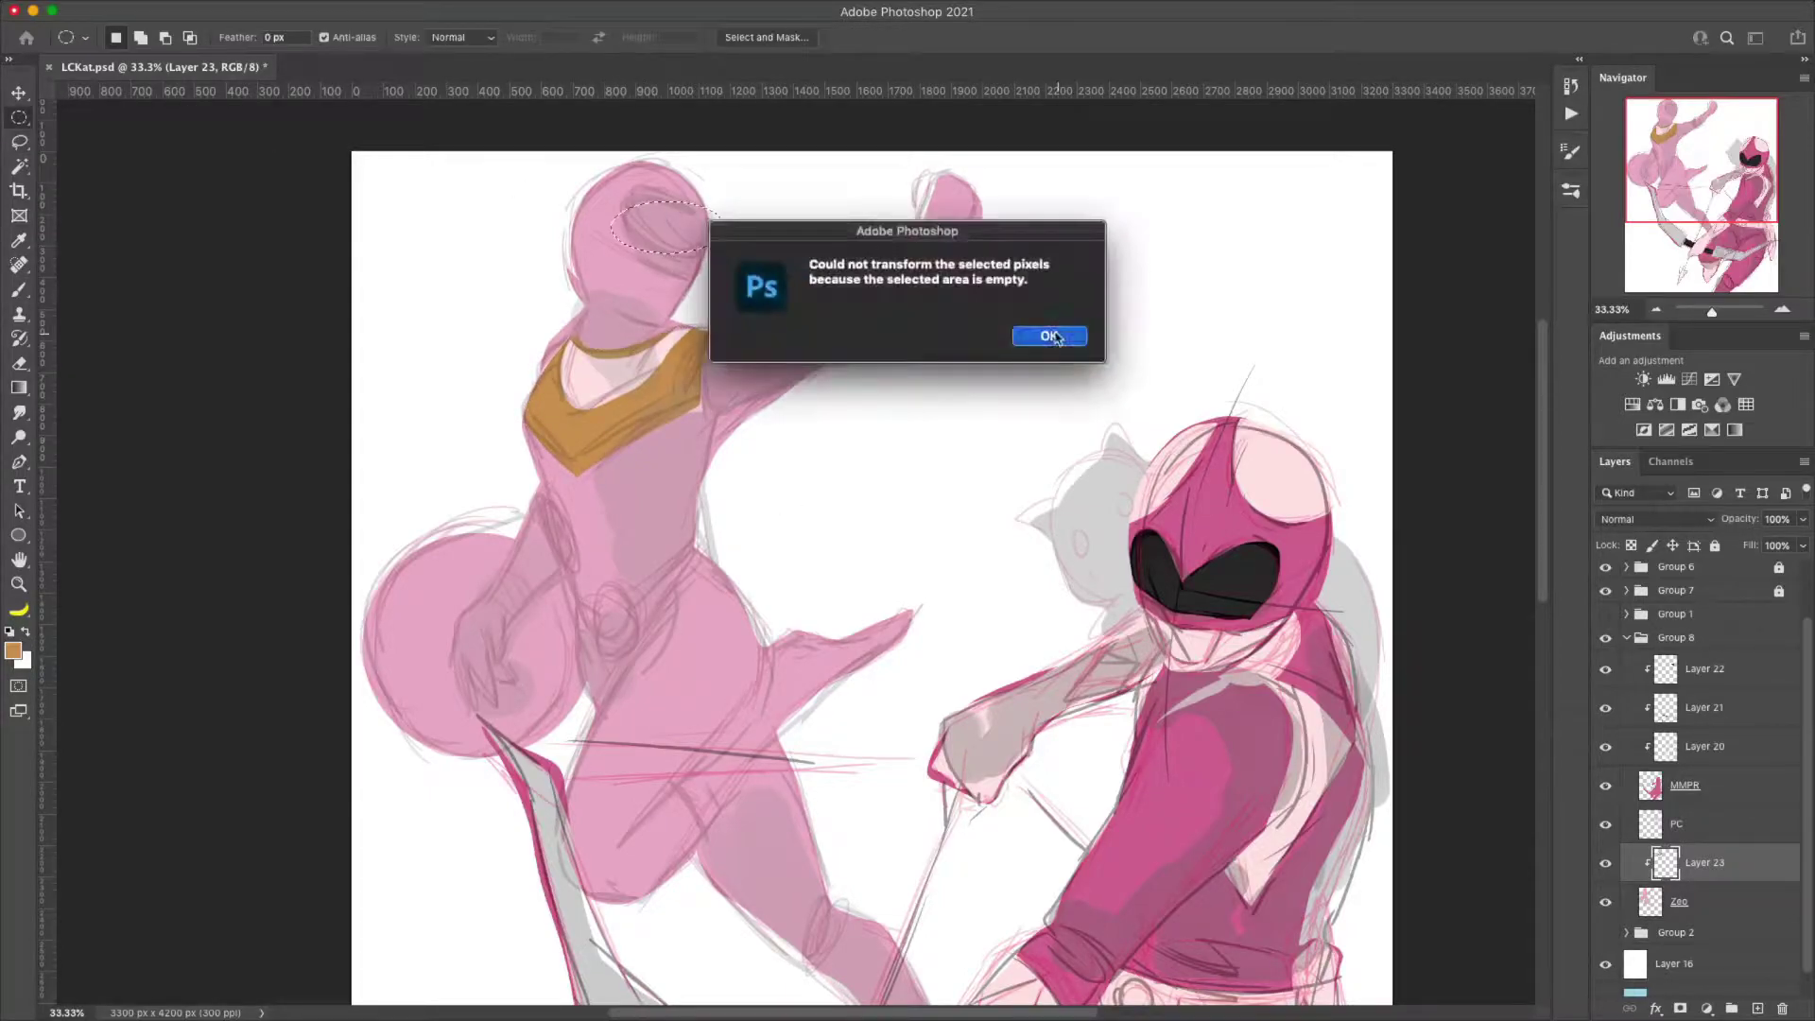
key(Return)
click(12, 651)
click(217, 595)
click(607, 356)
key(alt+BackSpace)
key(ctrl+t)
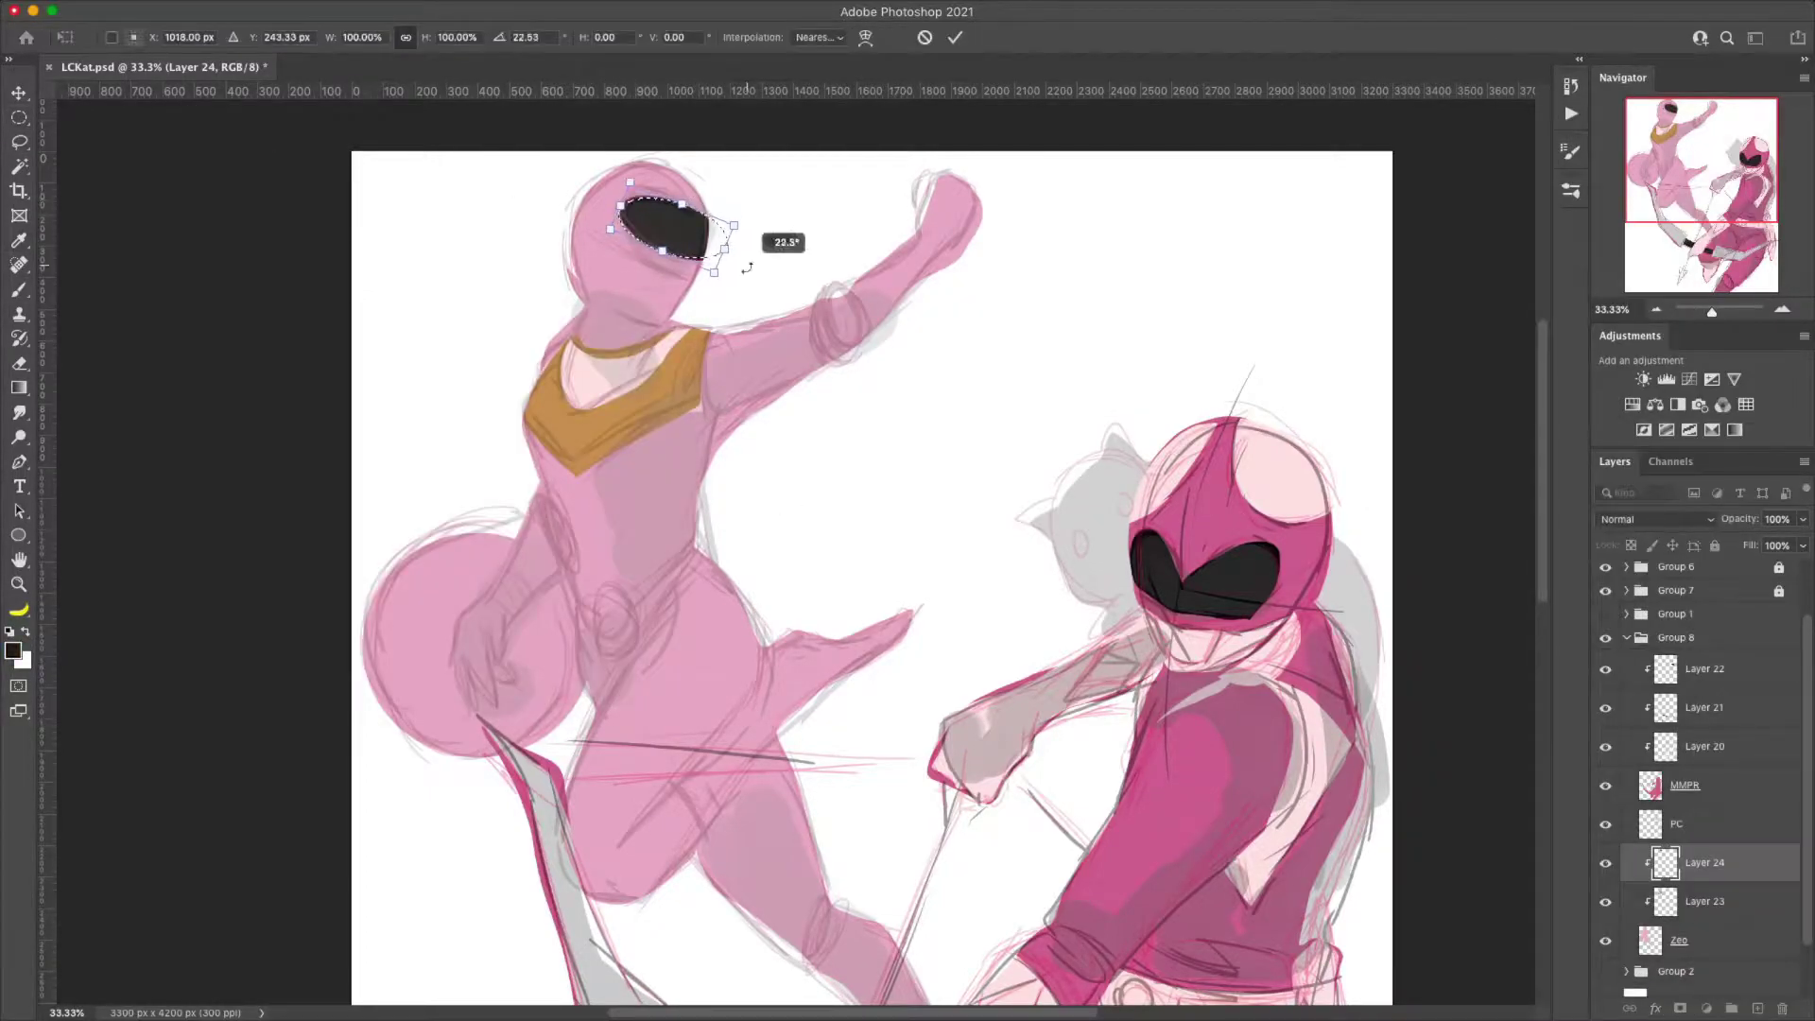
key(Return)
key(b)
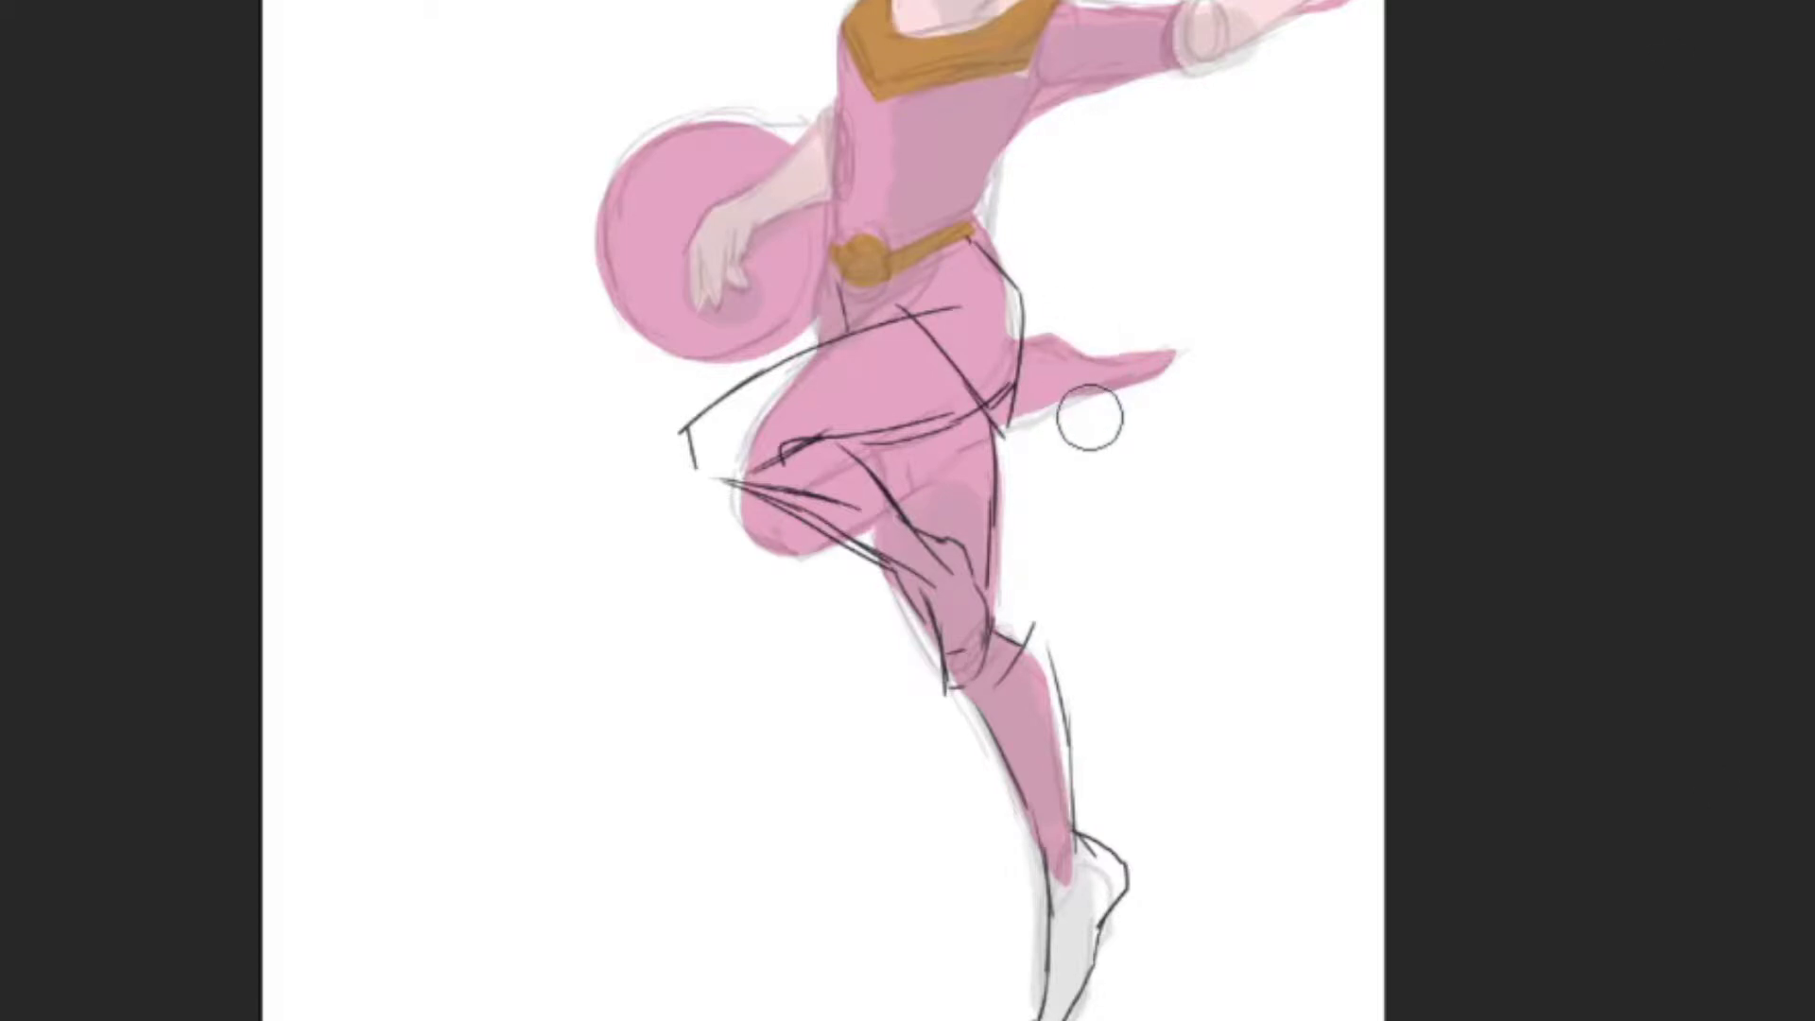
- Erase pink from the leg flap and bent leg, repaint the thigh, and darken the hip
drag(1089, 418, 1049, 378)
drag(793, 529, 774, 390)
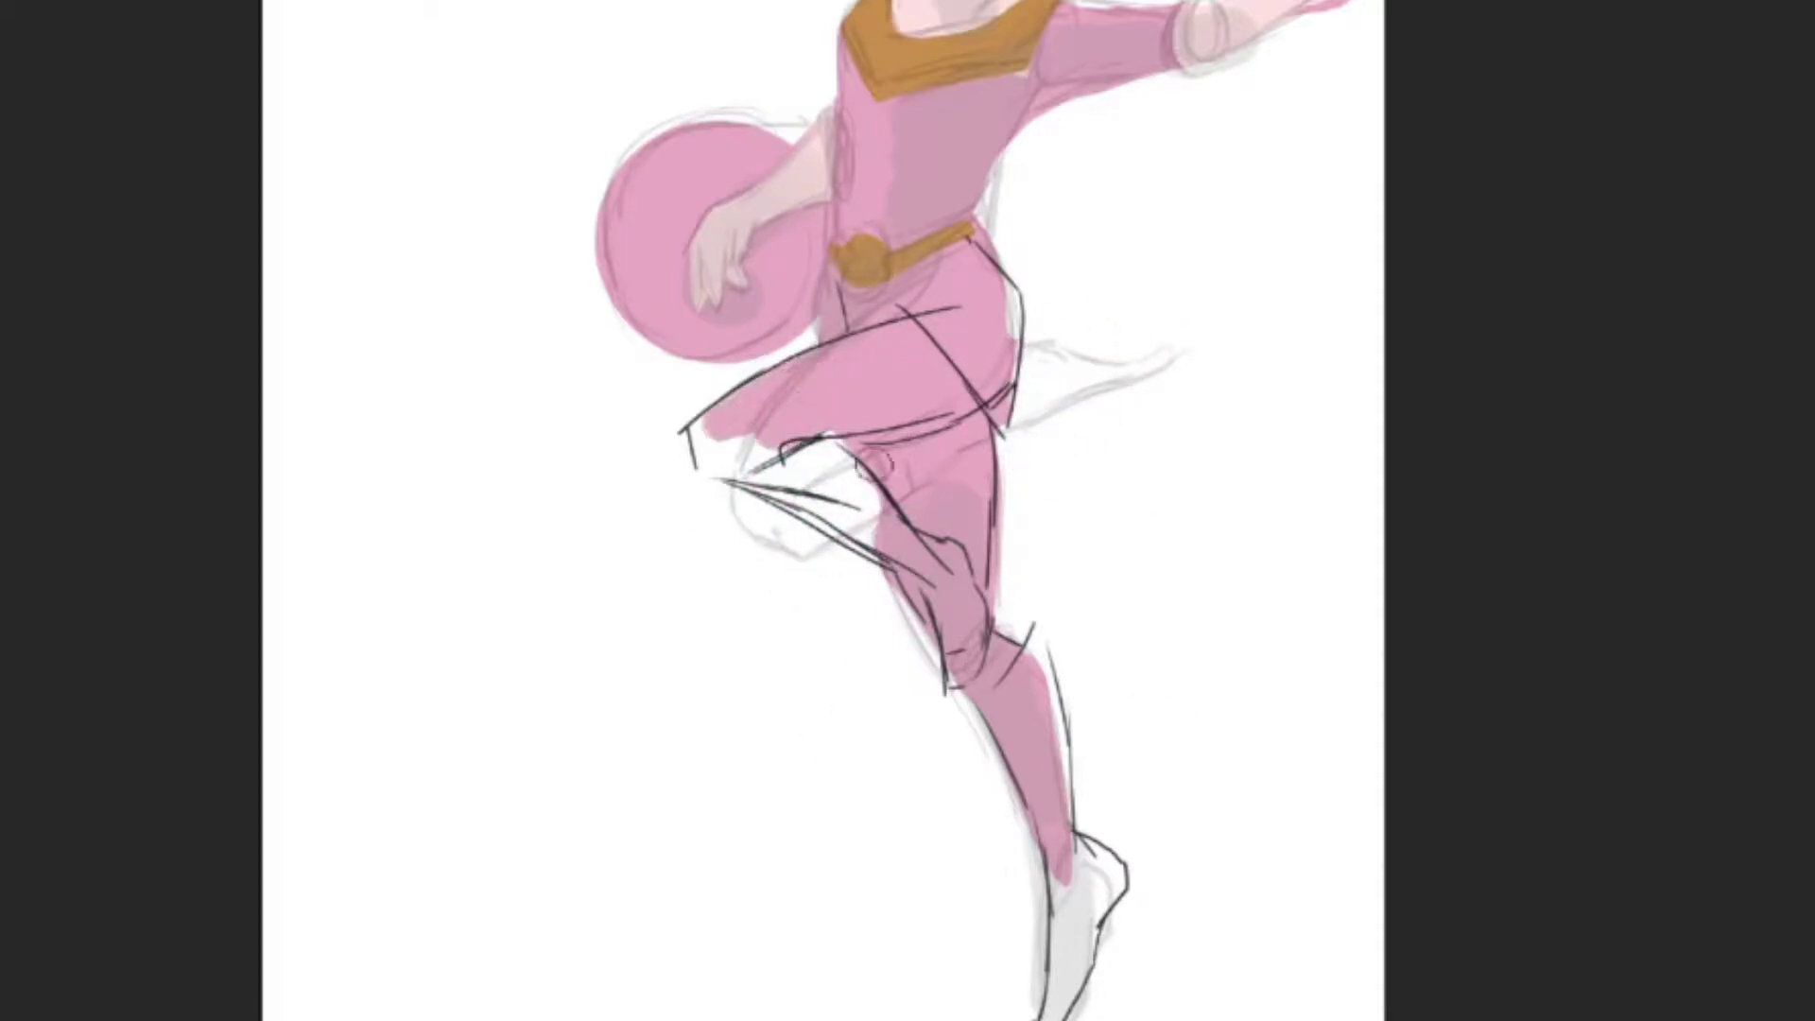
drag(747, 501, 832, 444)
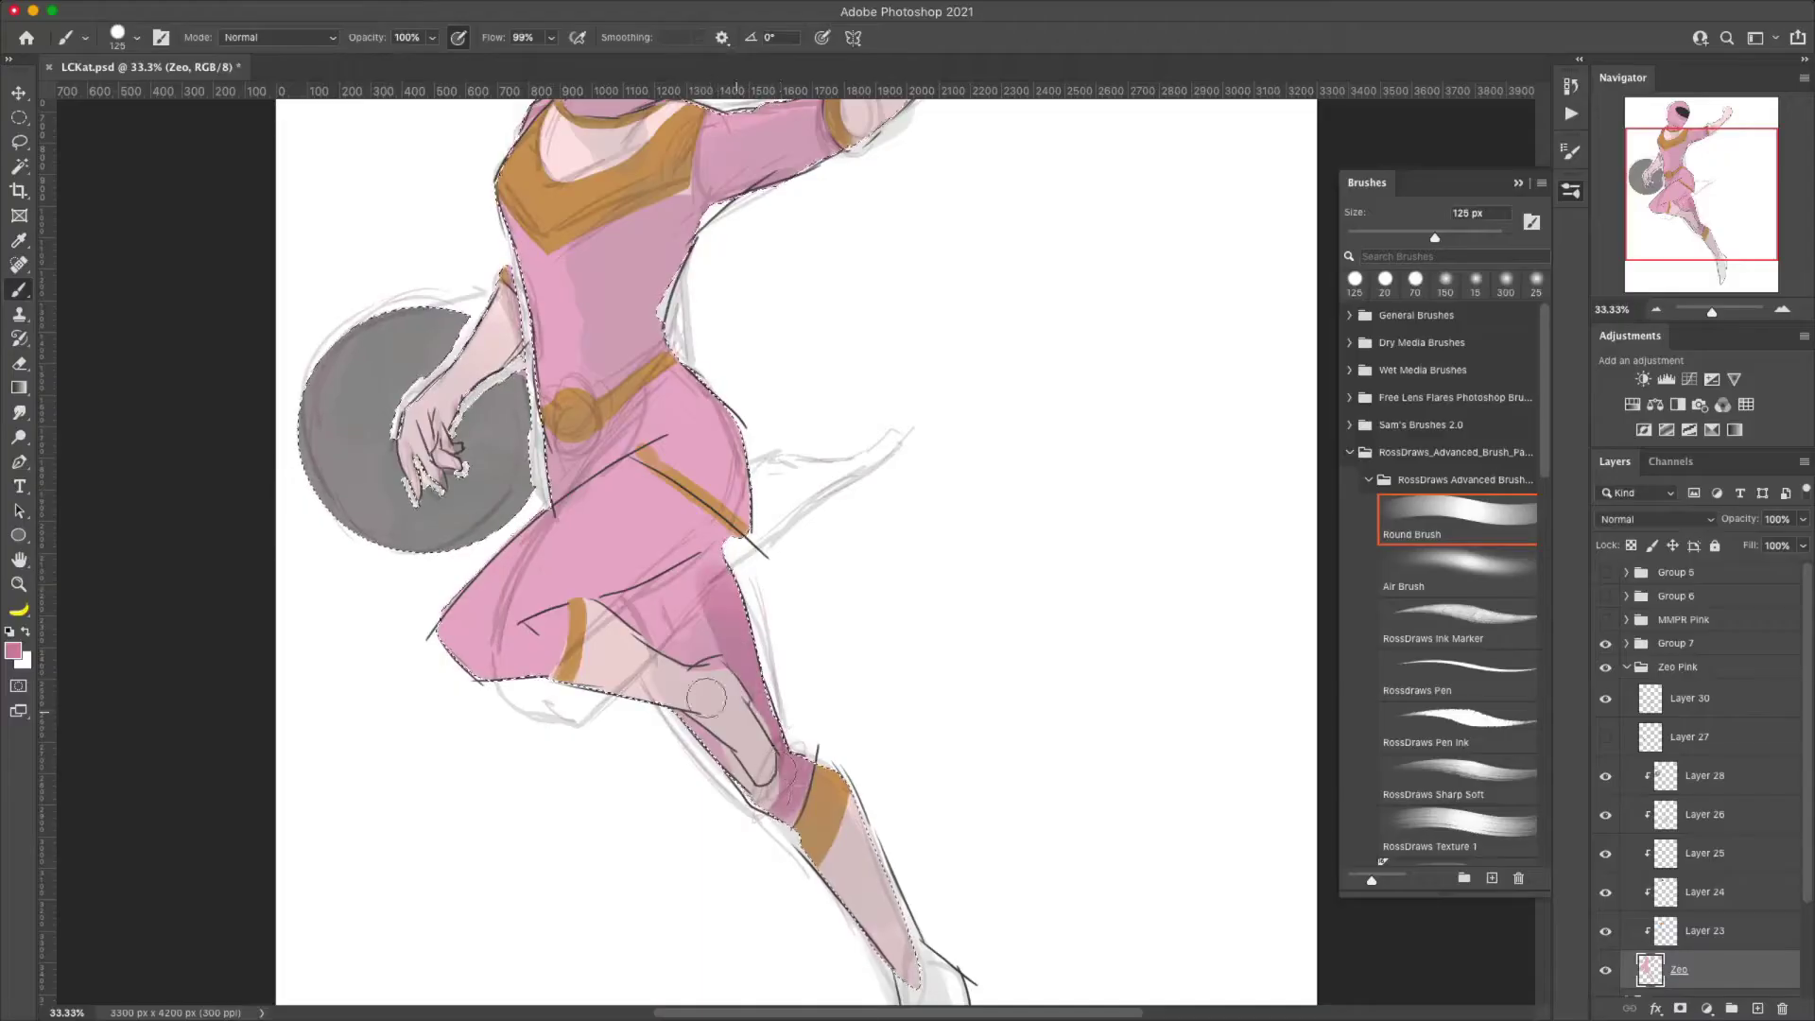
drag(612, 437, 655, 399)
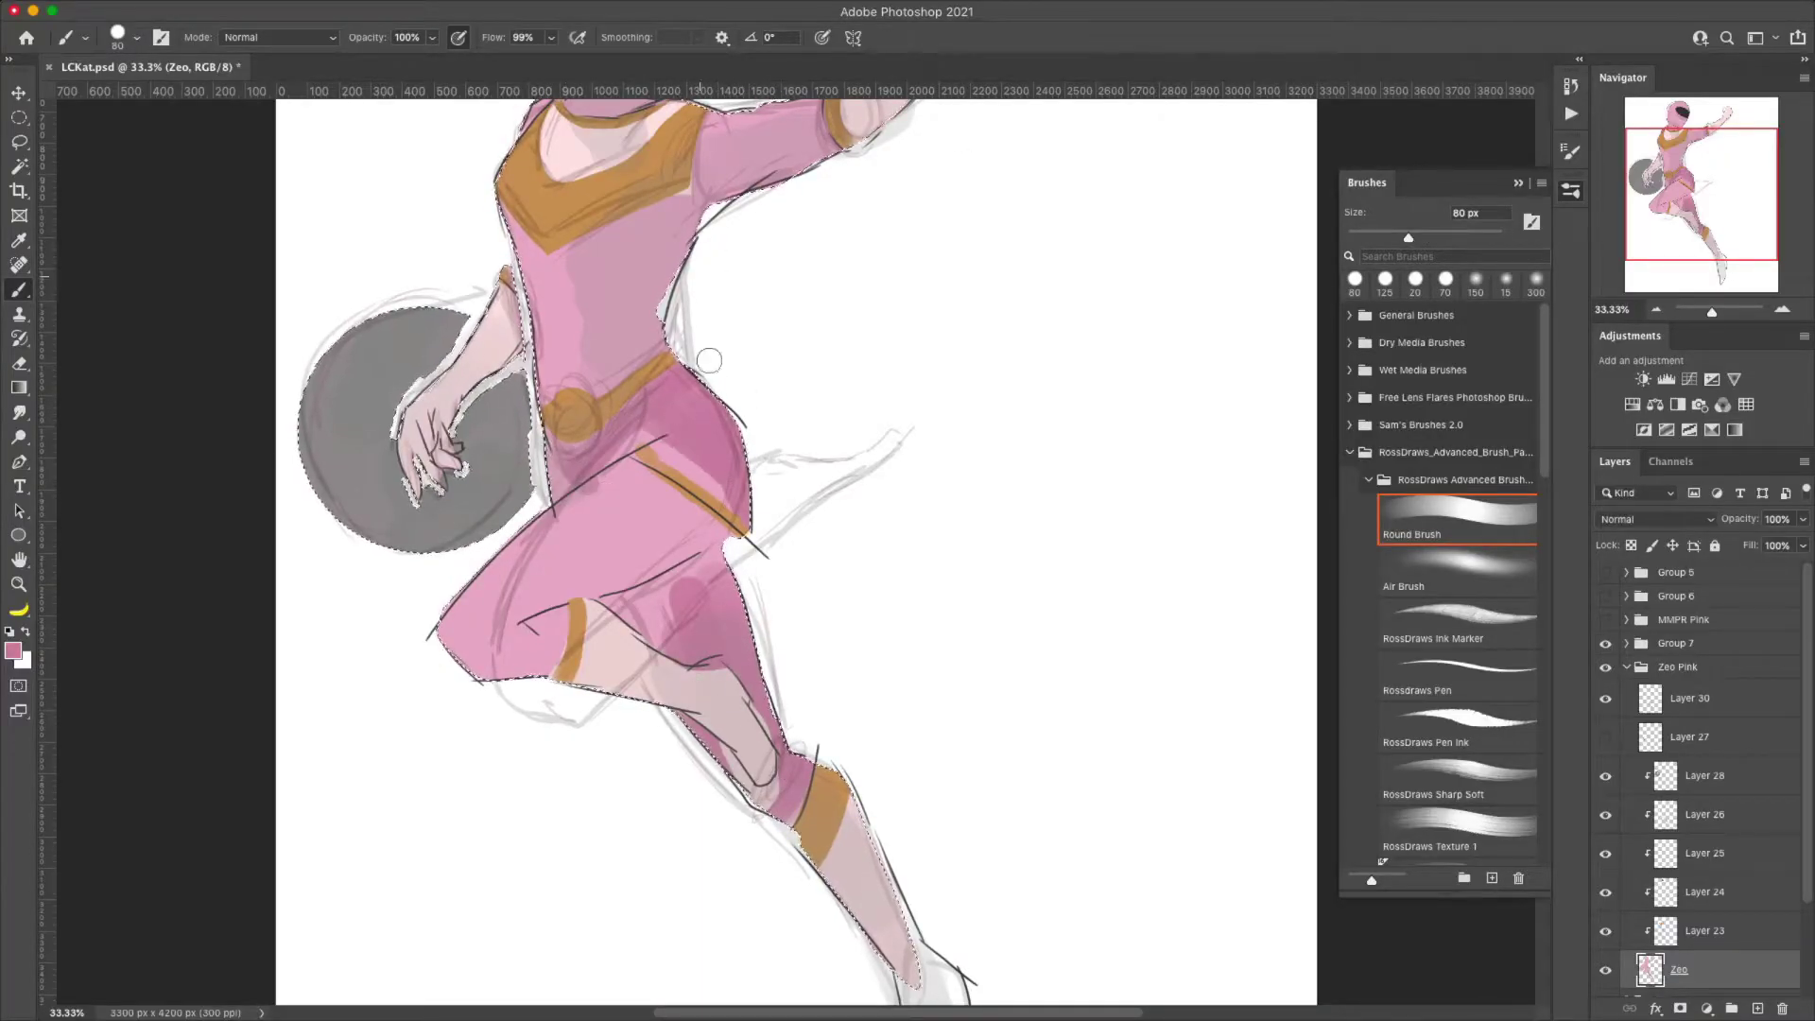
scroll(708, 360, up, 5)
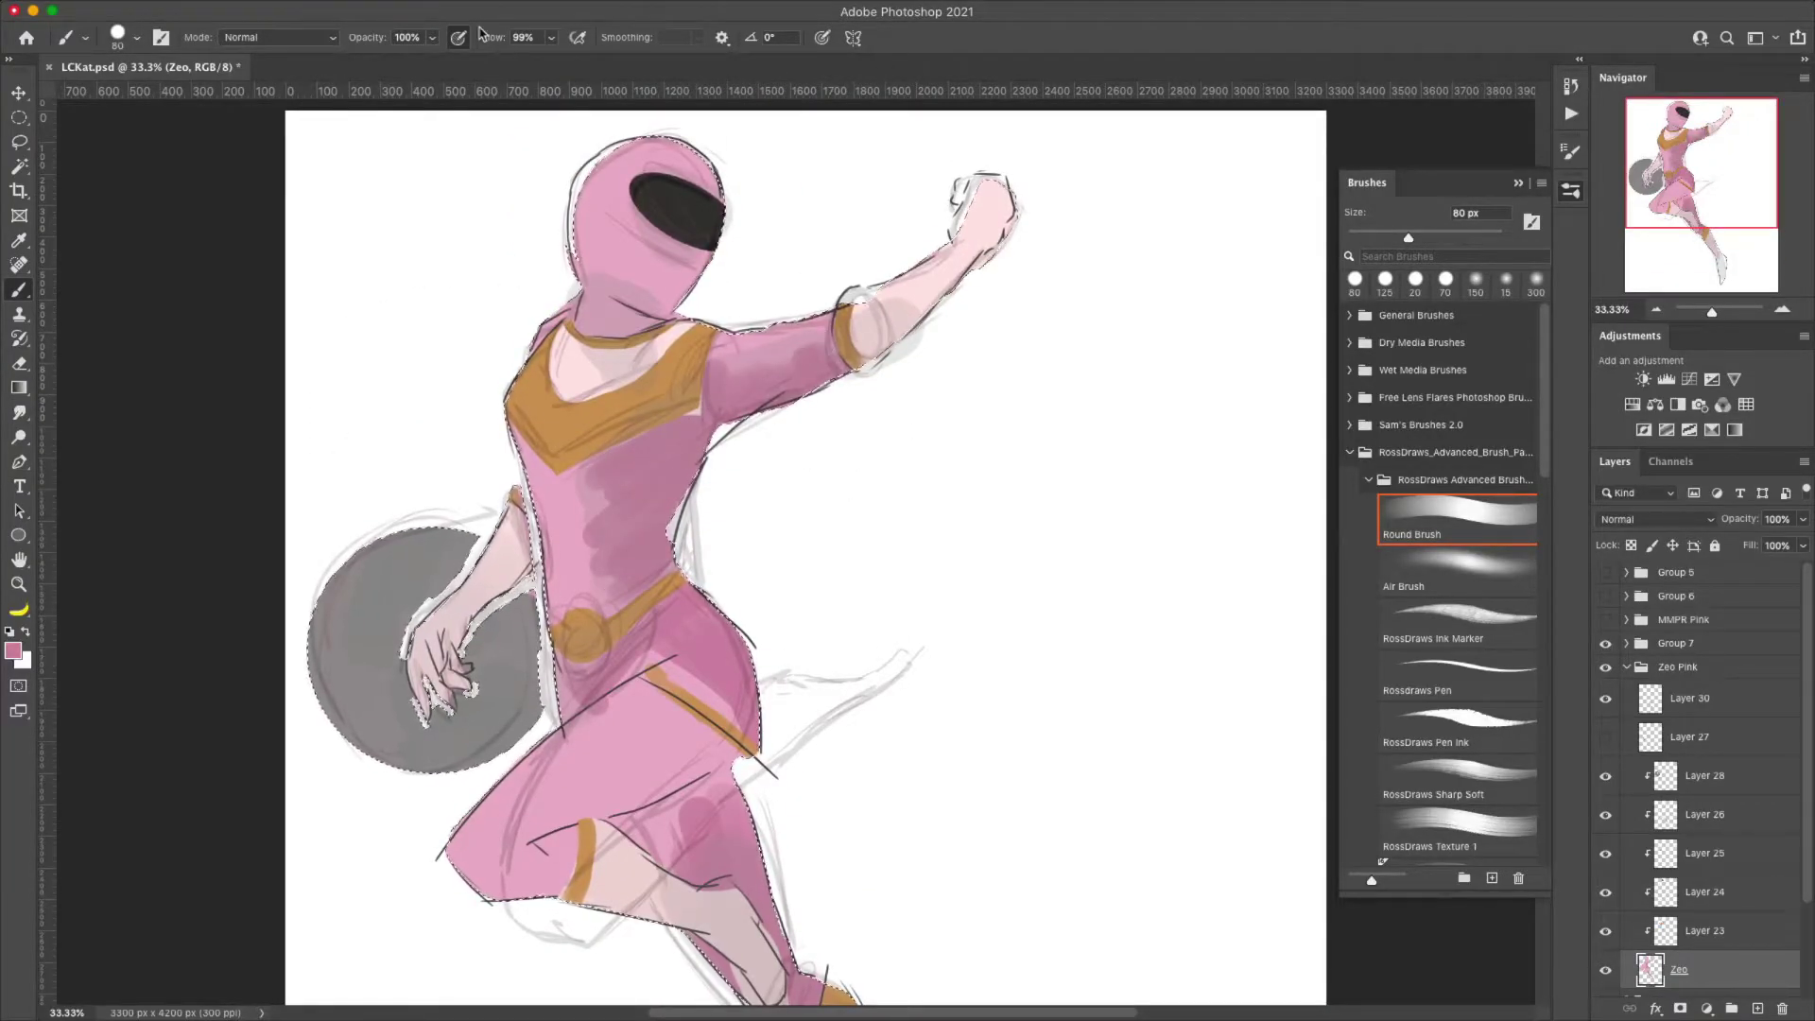
key(ctrl+d)
- Sample the neck's grey-pink, paint a darker neck shadow, and switch to Layer 26
key(i)
click(636, 321)
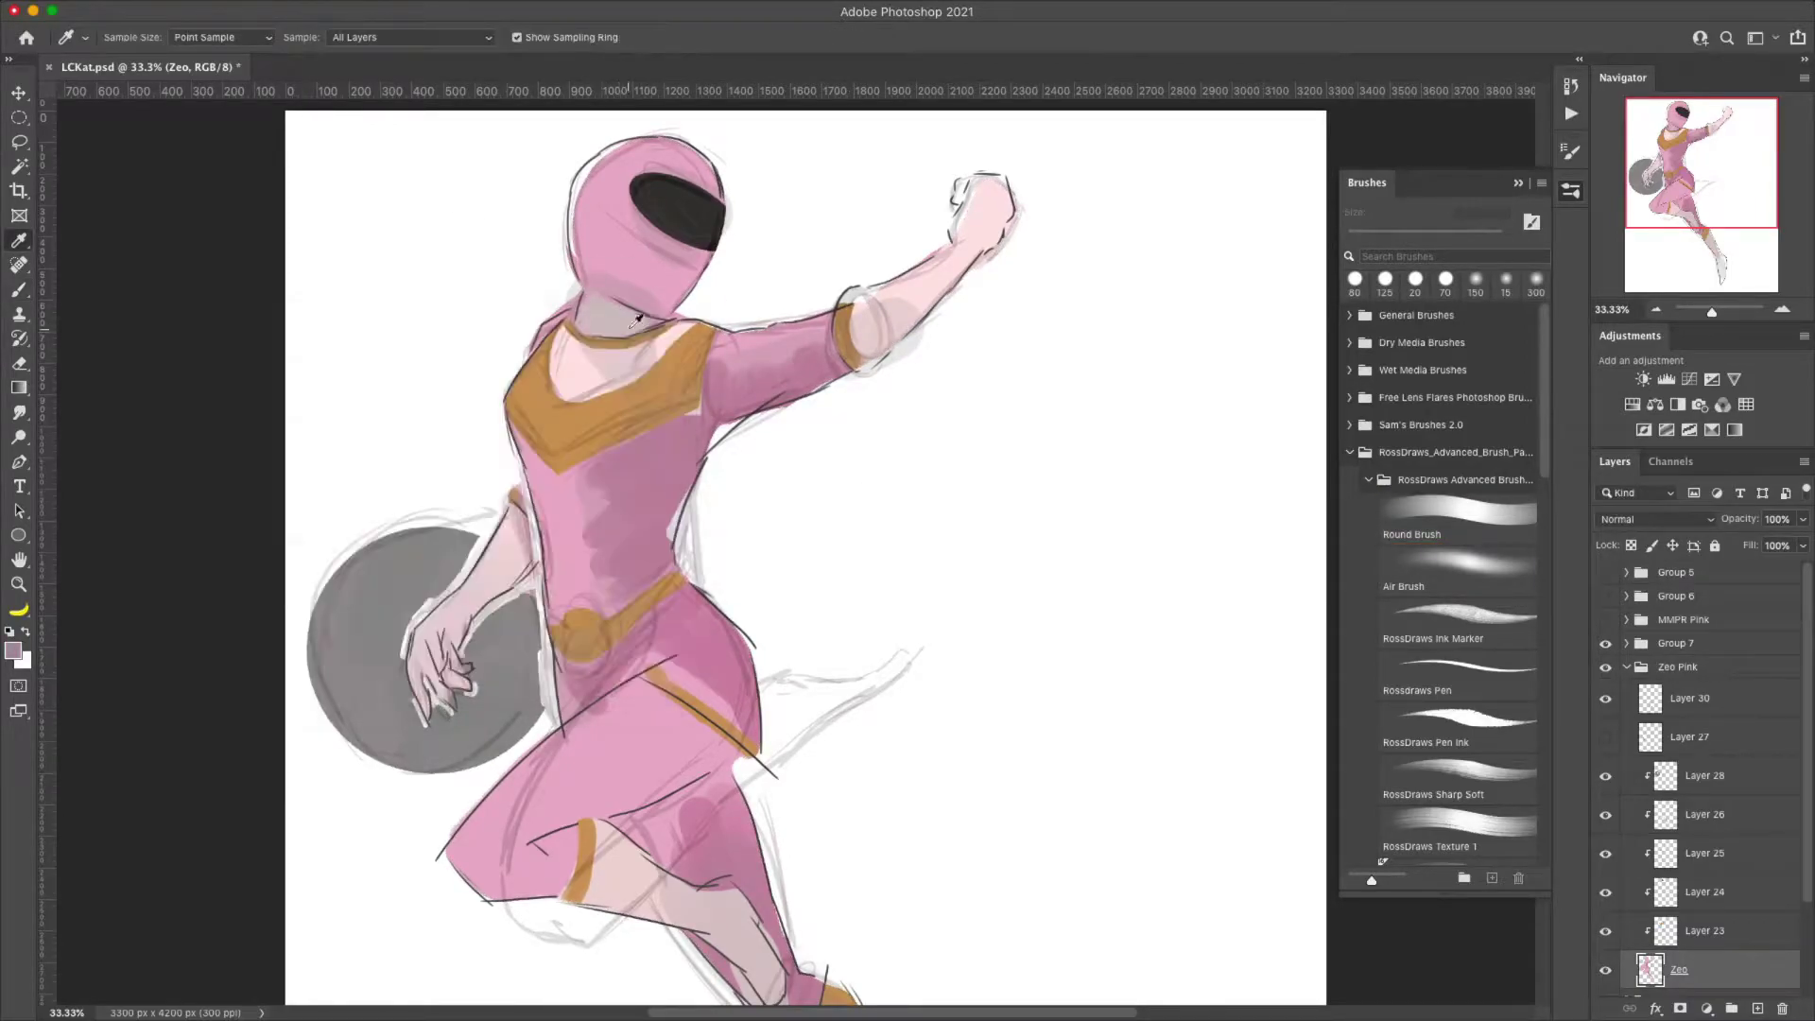
key(b)
drag(613, 320, 662, 326)
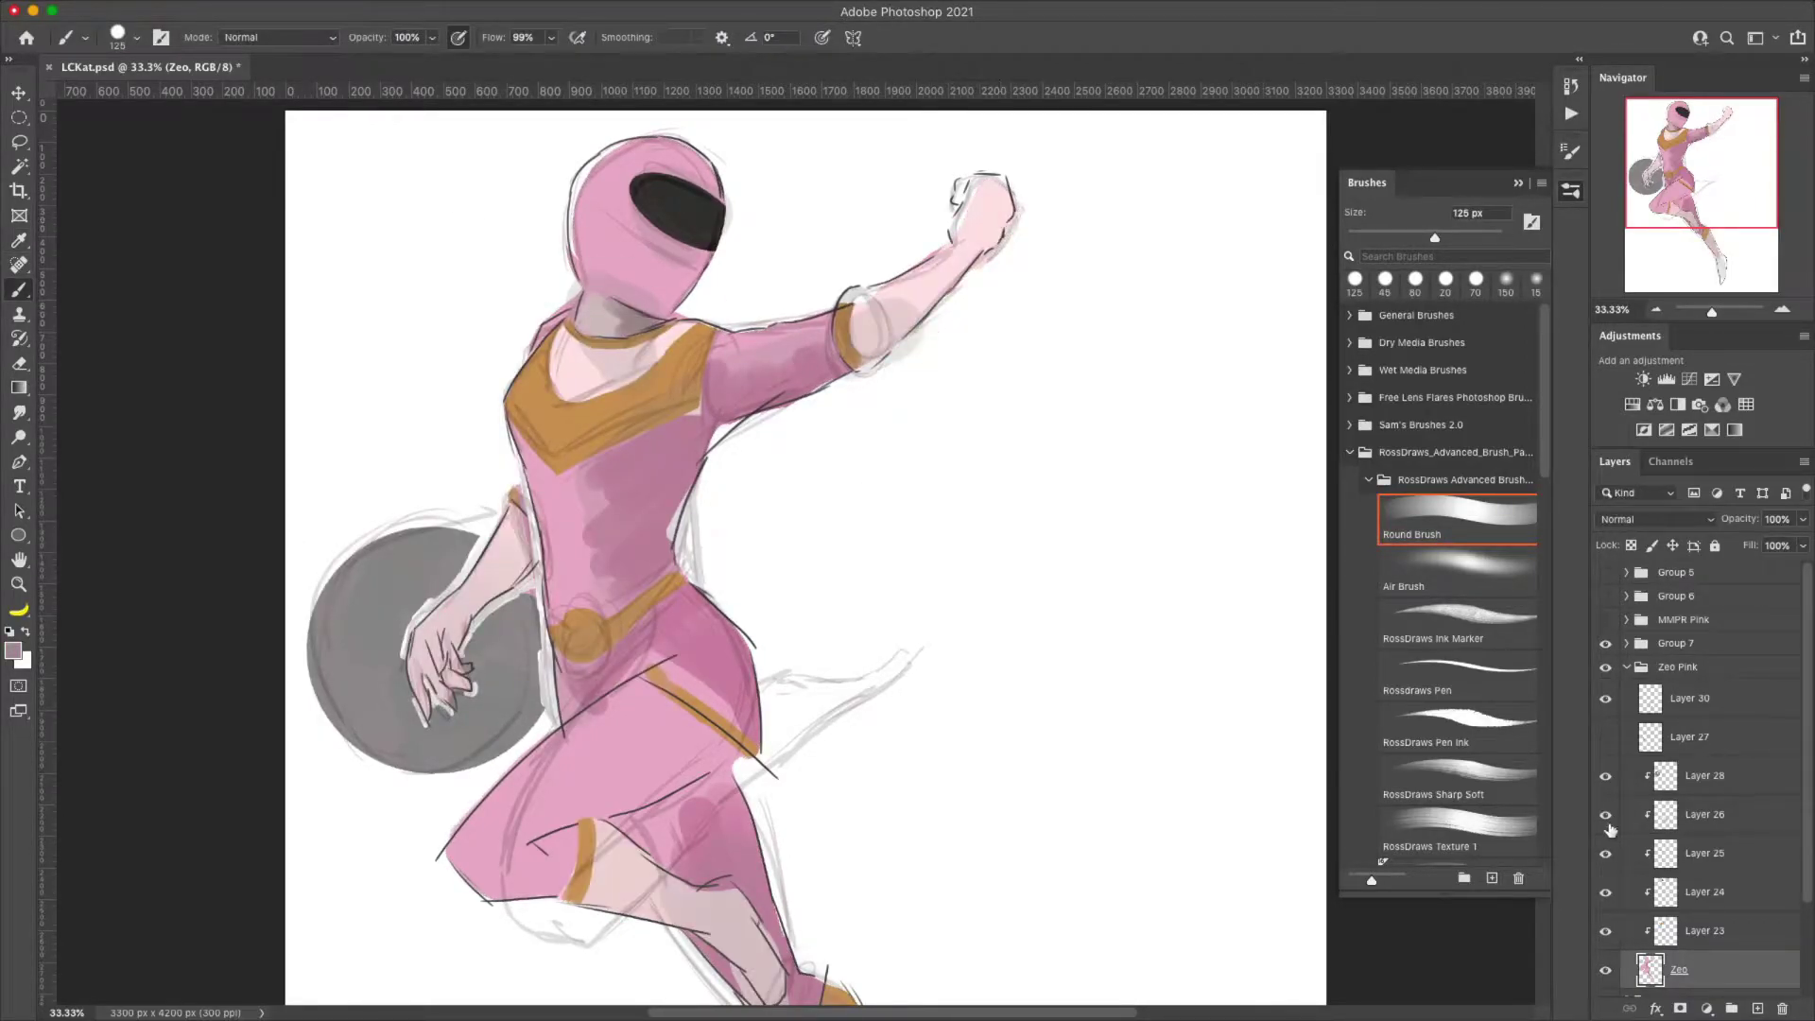
click(1610, 822)
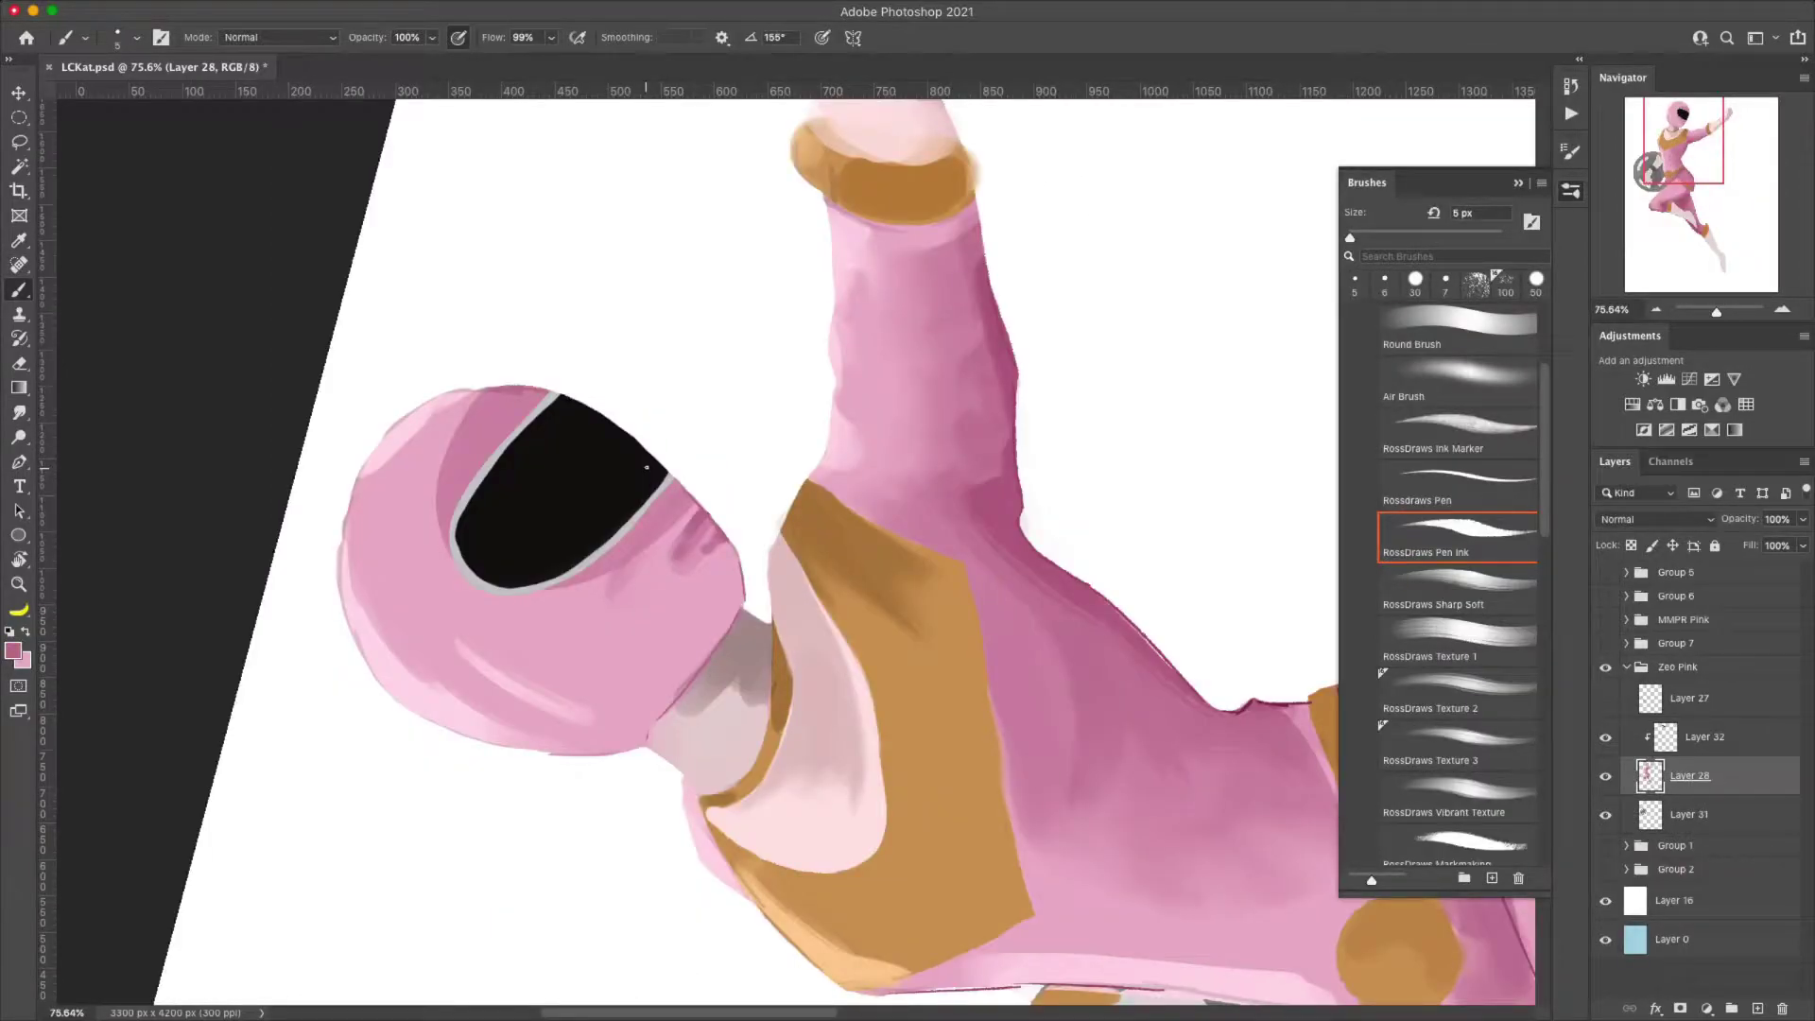
- Set up a thin 5 px inking brush in brown, rotating the canvas view
key(e)
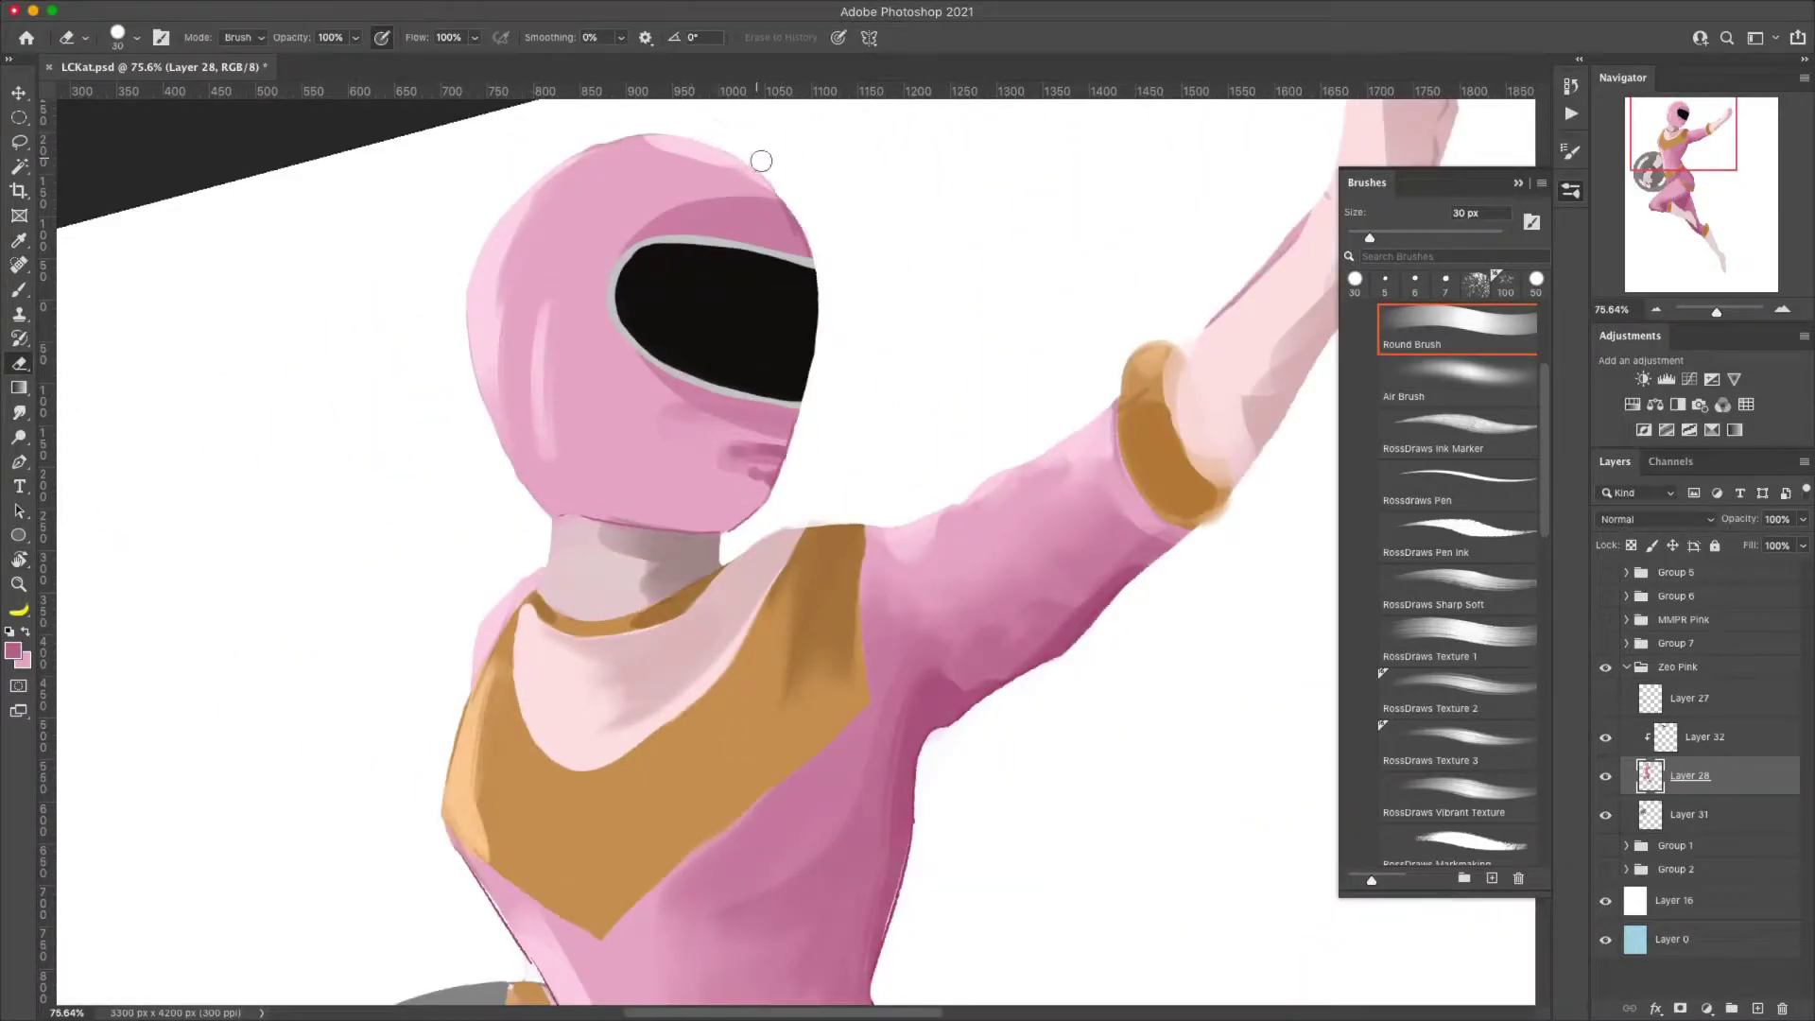
drag(702, 217, 360, 671)
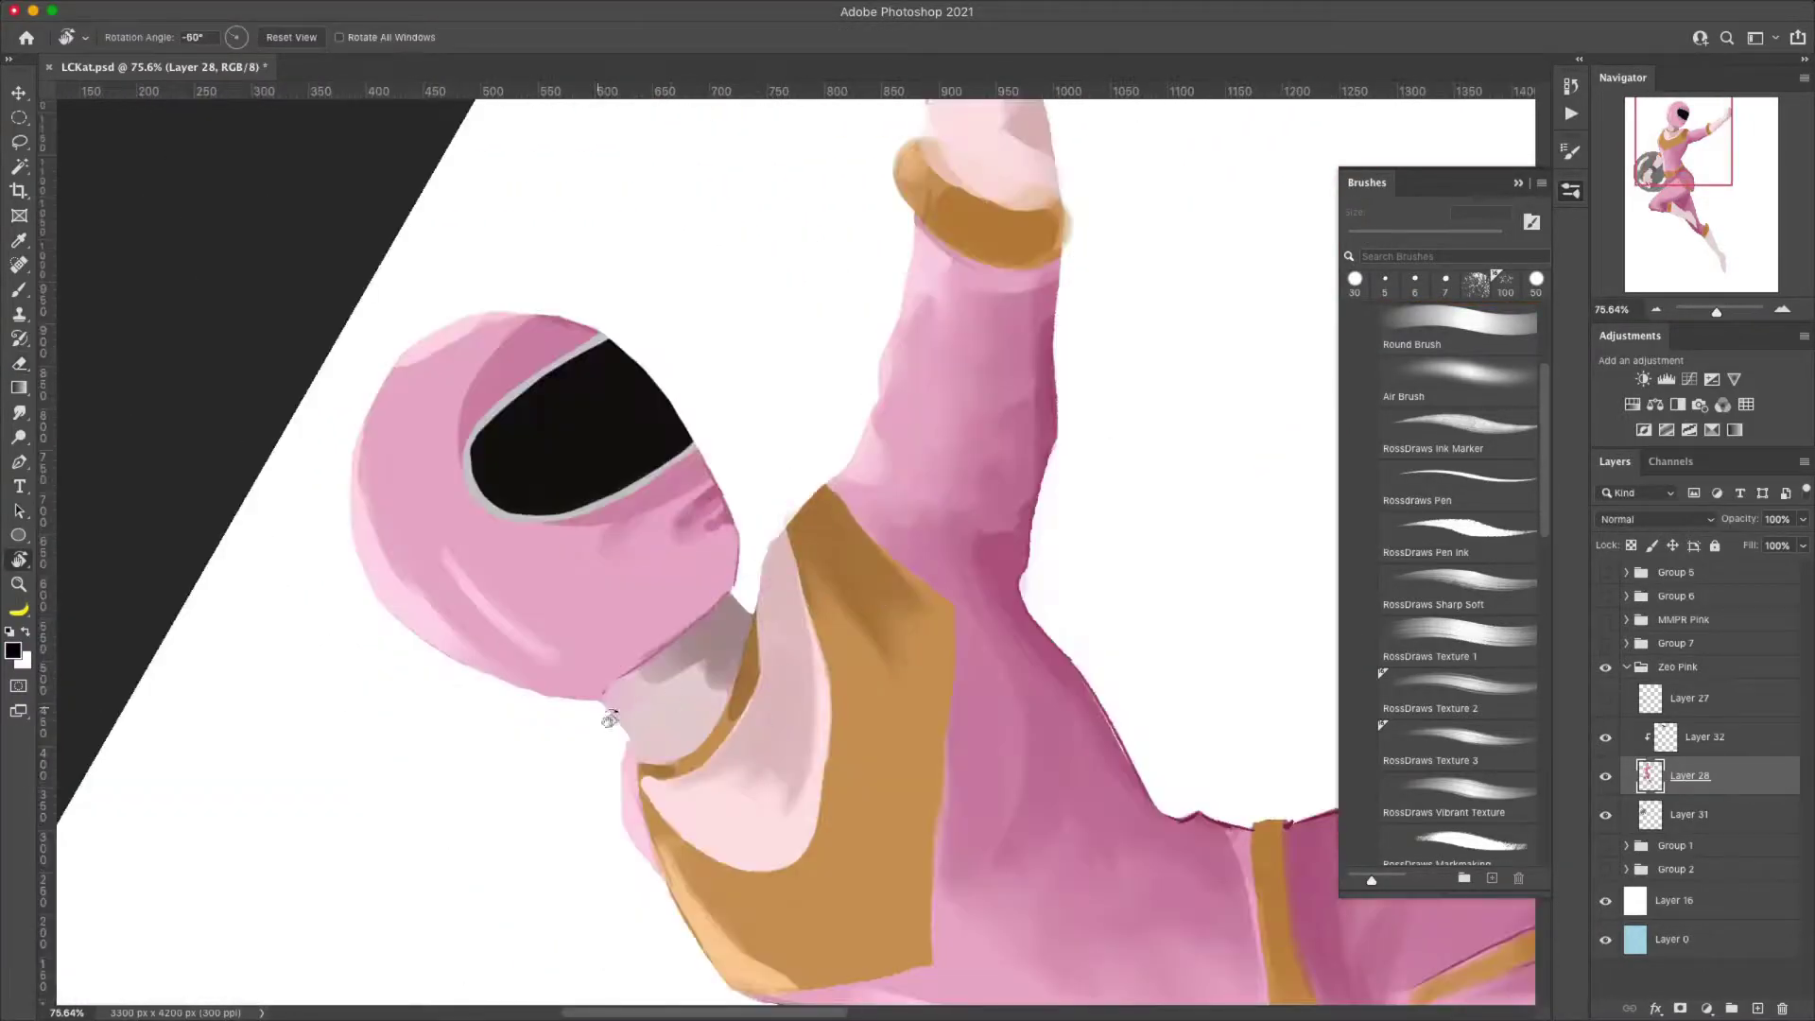
click(1455, 534)
key(b)
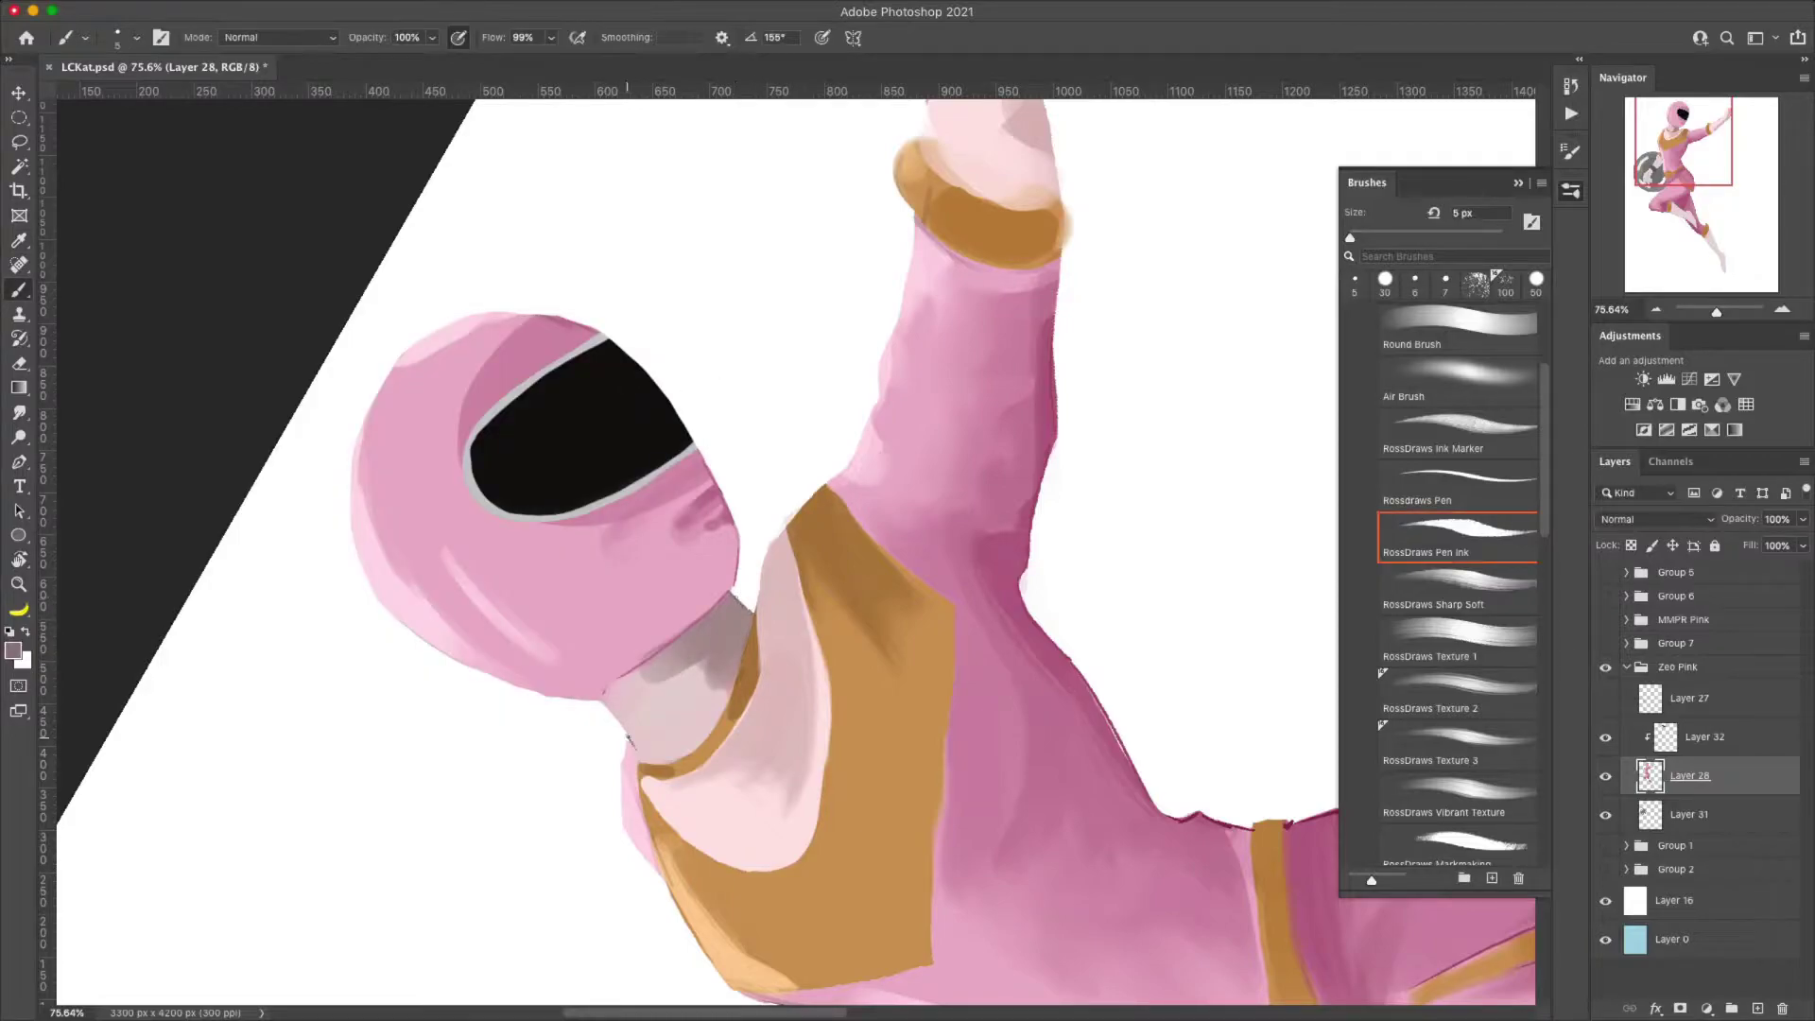
click(14, 650)
key(Return)
- Reset and re-tilt the canvas view, then zoom out to see the whole canvas
key(r)
key(Escape)
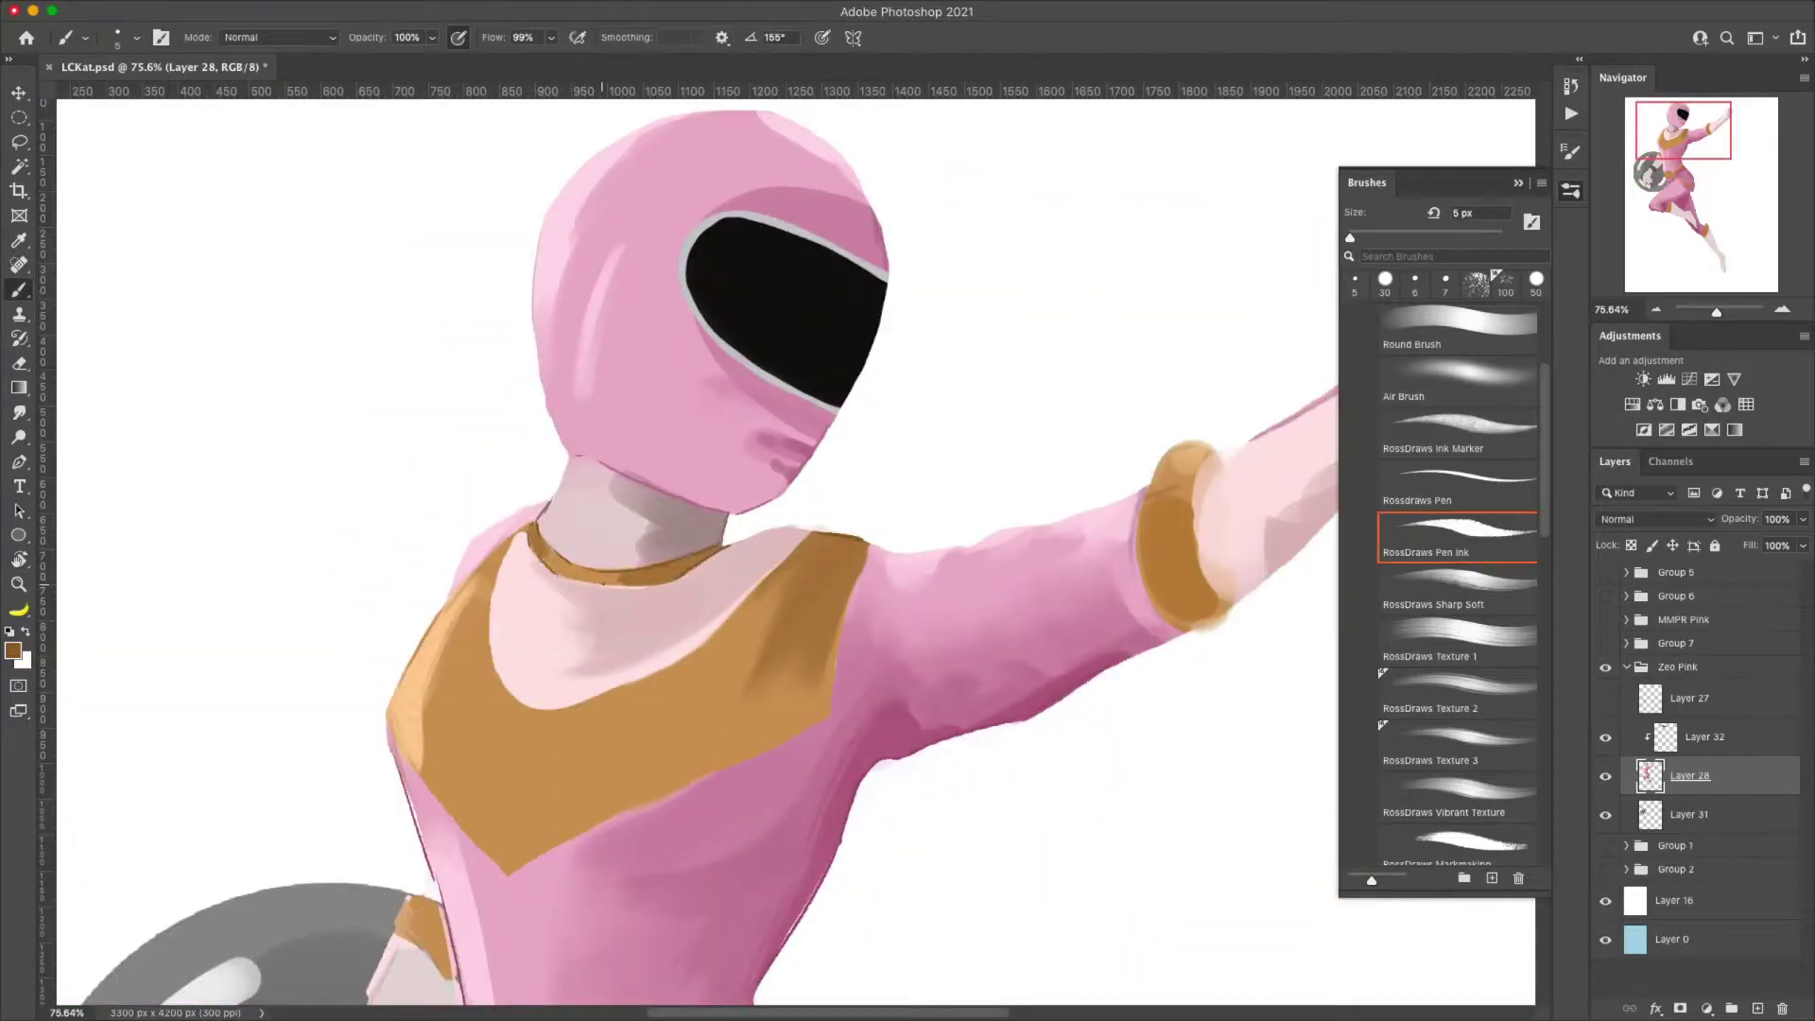
key(r)
drag(444, 811, 848, 764)
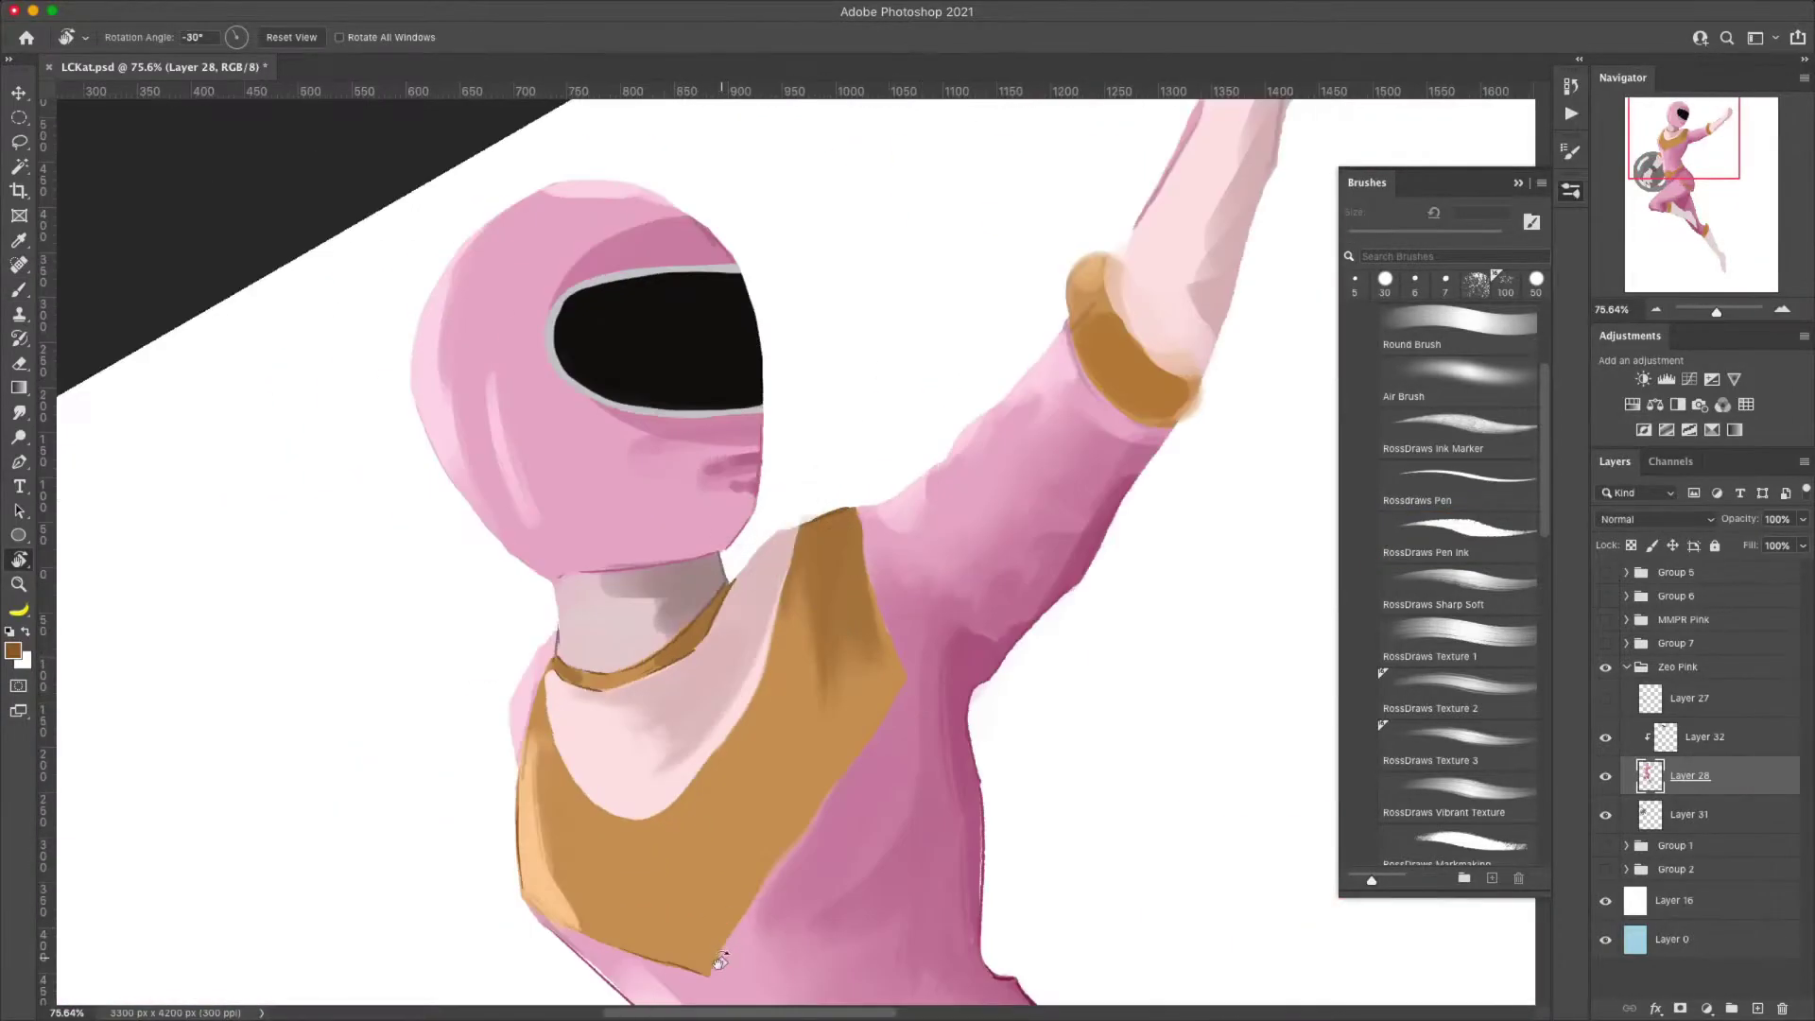
key(ctrl+minus)
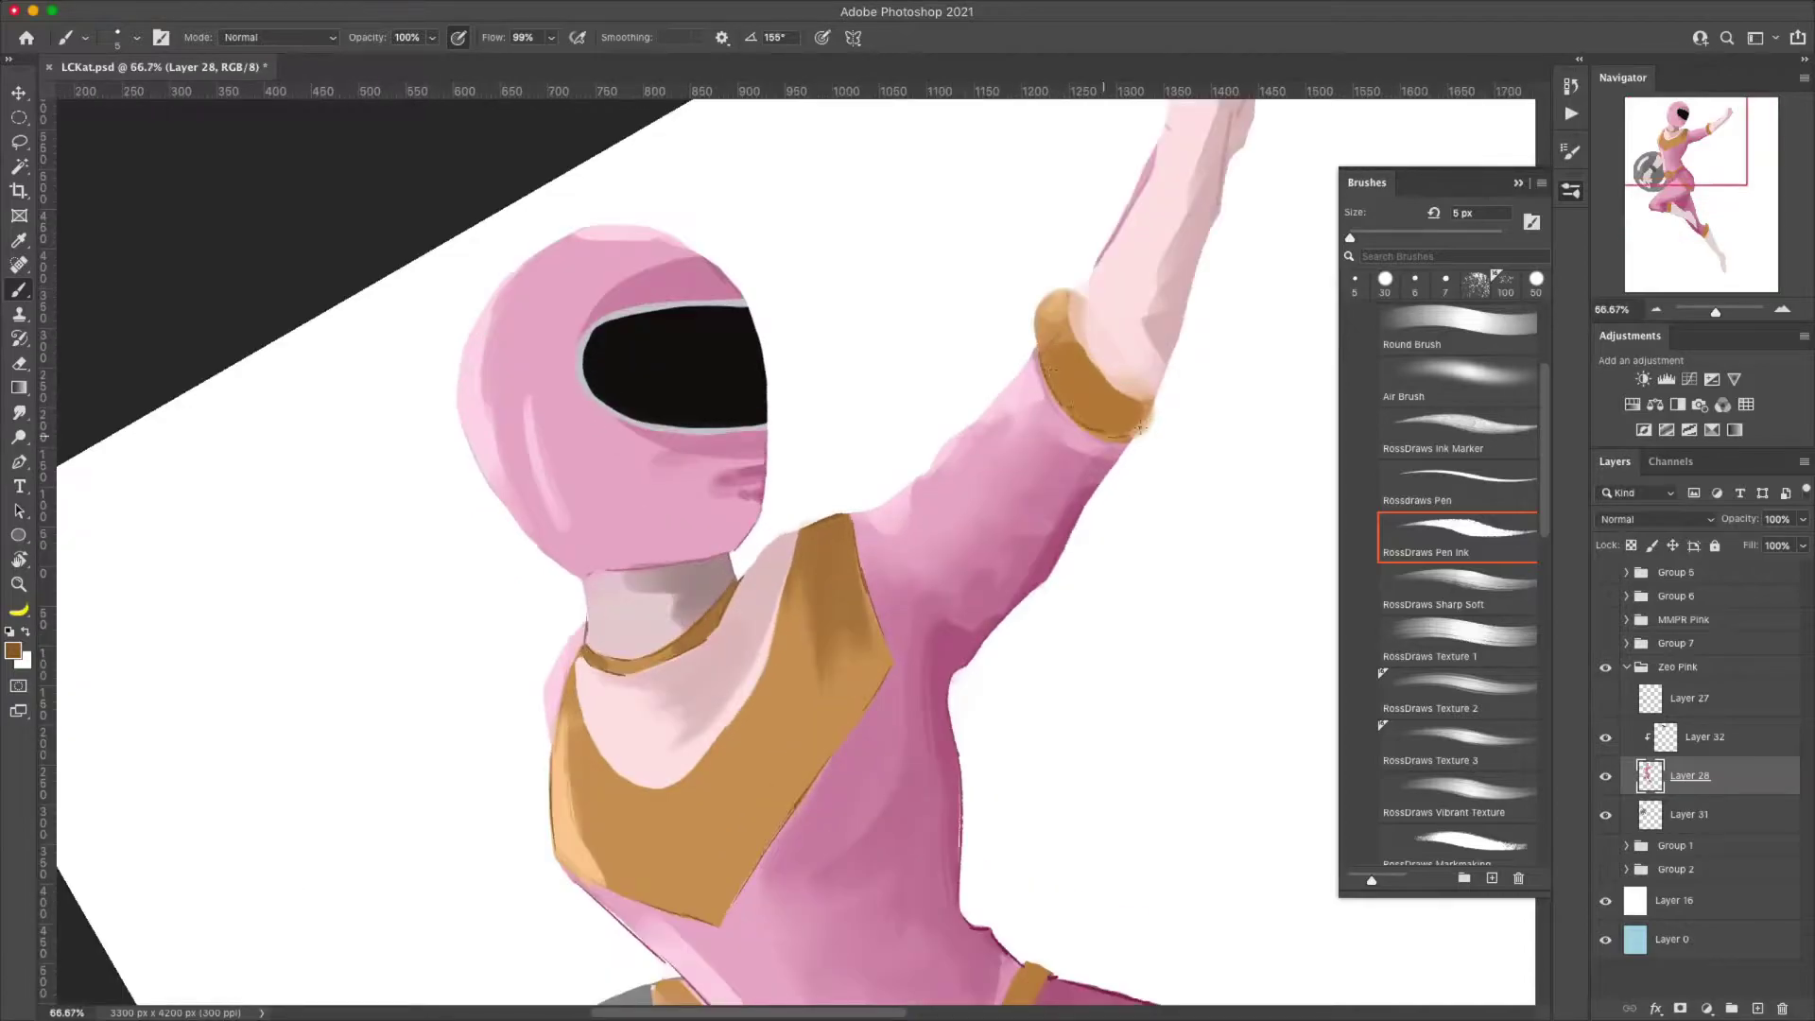
scroll(697, 523, down, 5)
scroll(696, 523, left, 2)
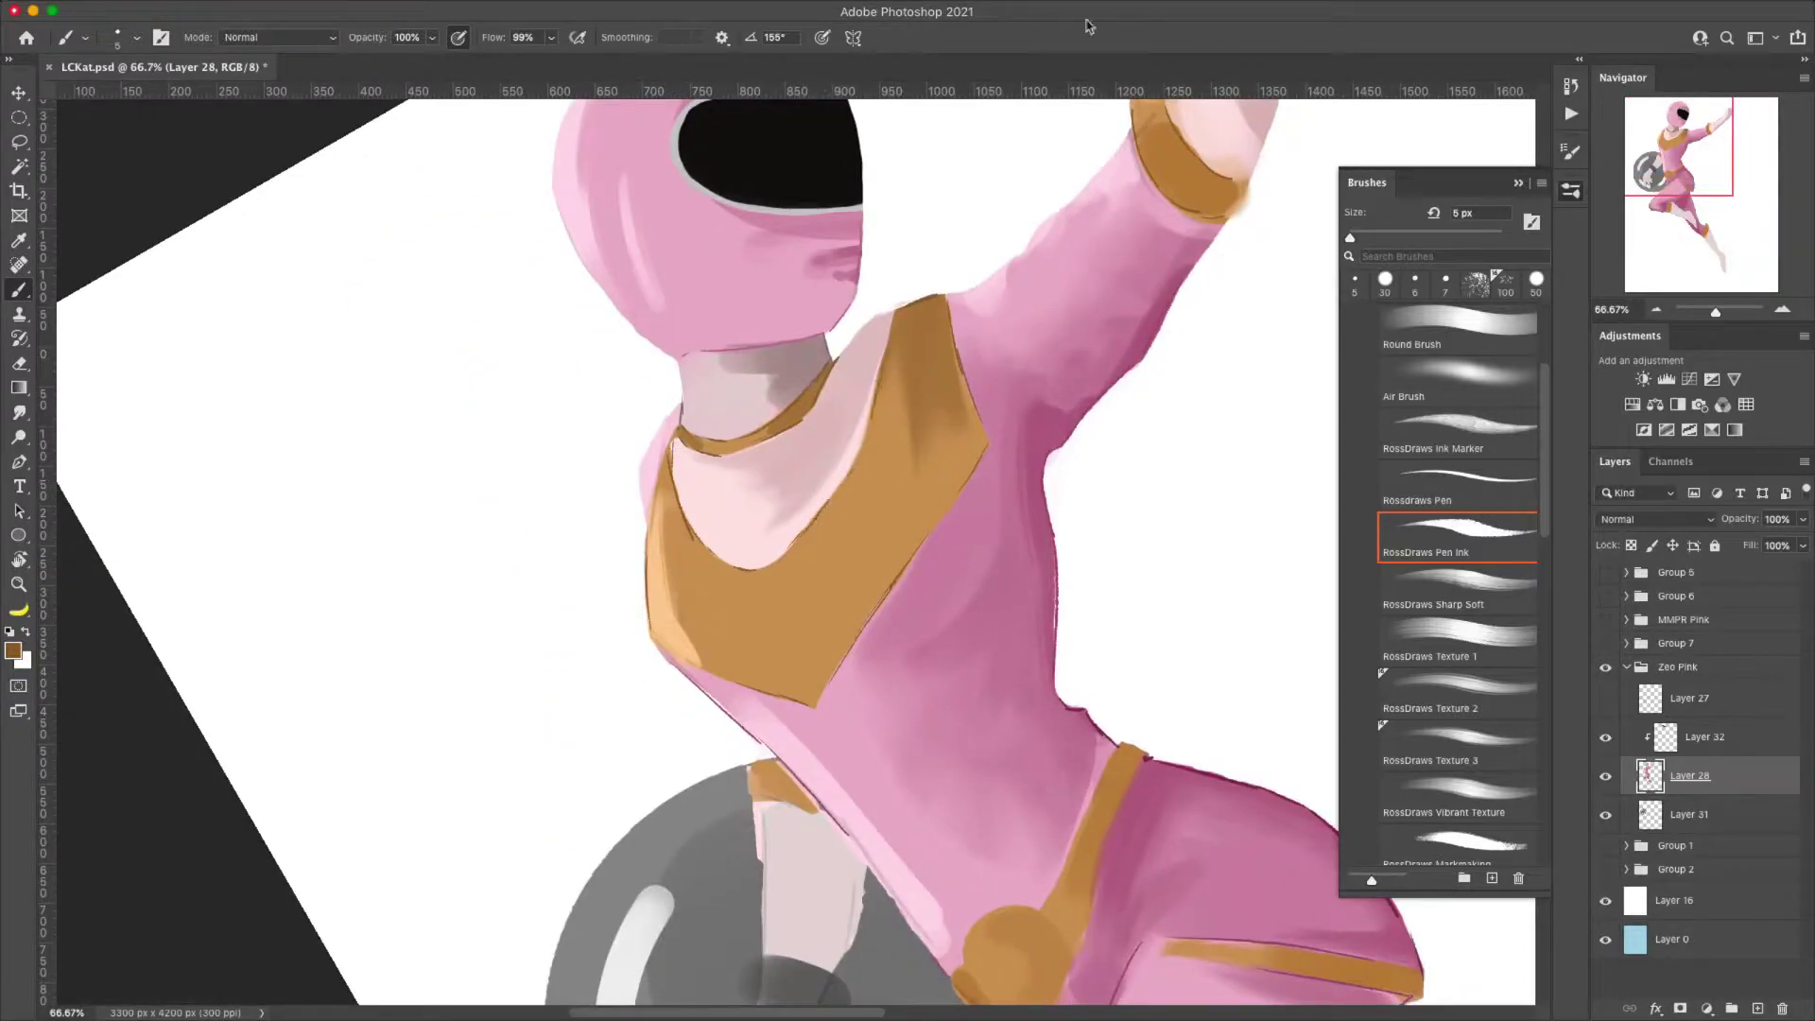
scroll(864, 668, down, 5)
scroll(864, 668, right, 3)
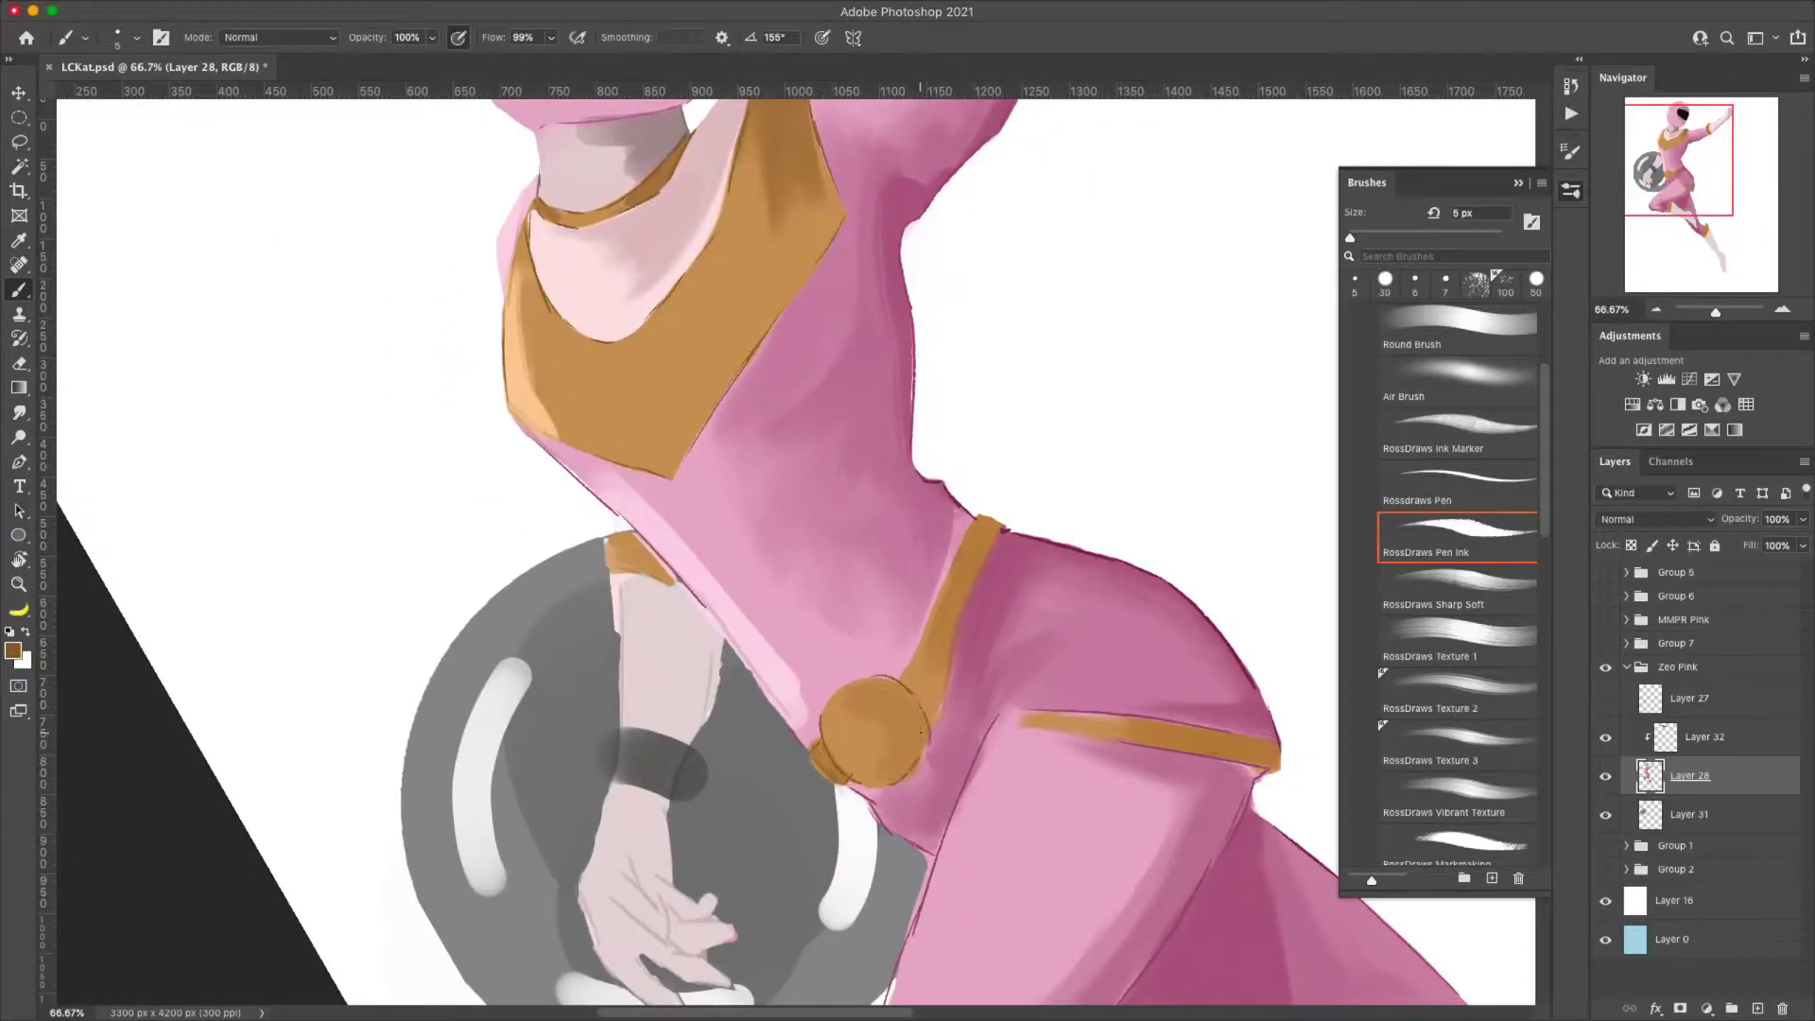
key(ctrl+minus)
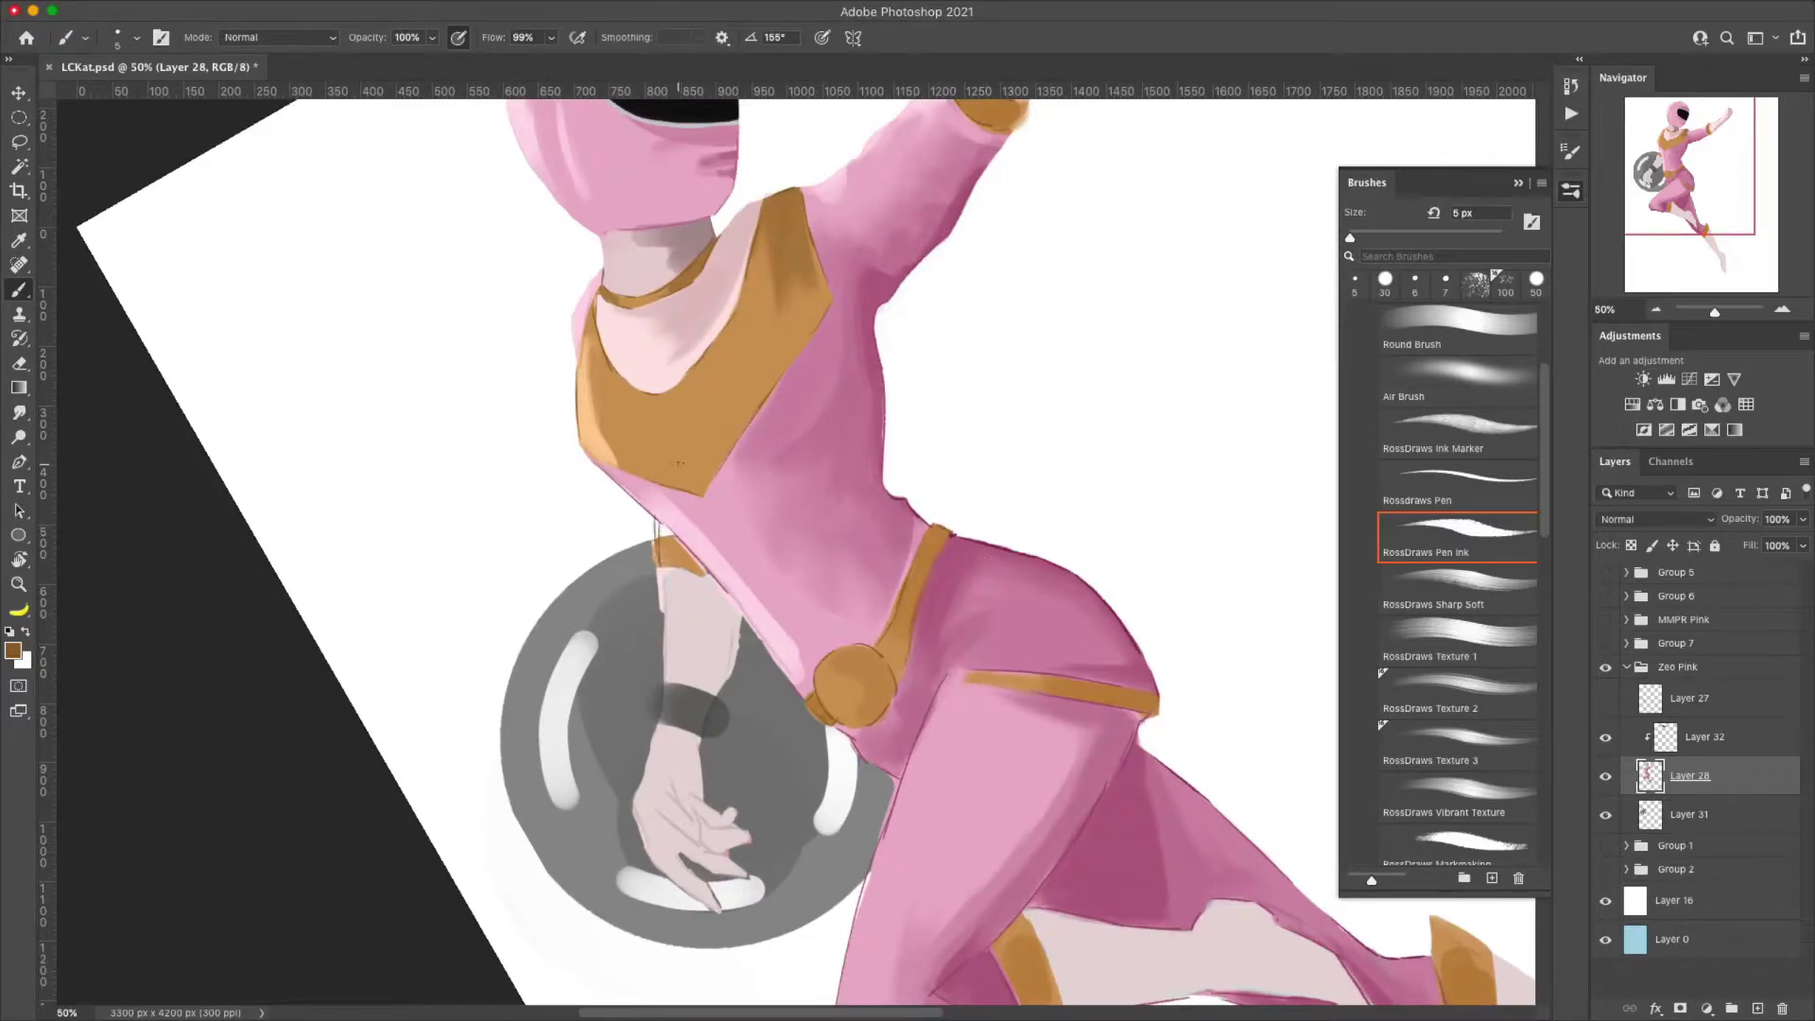
key(ctrl+minus)
key(ctrl+minus)
key(ctrl+minus)
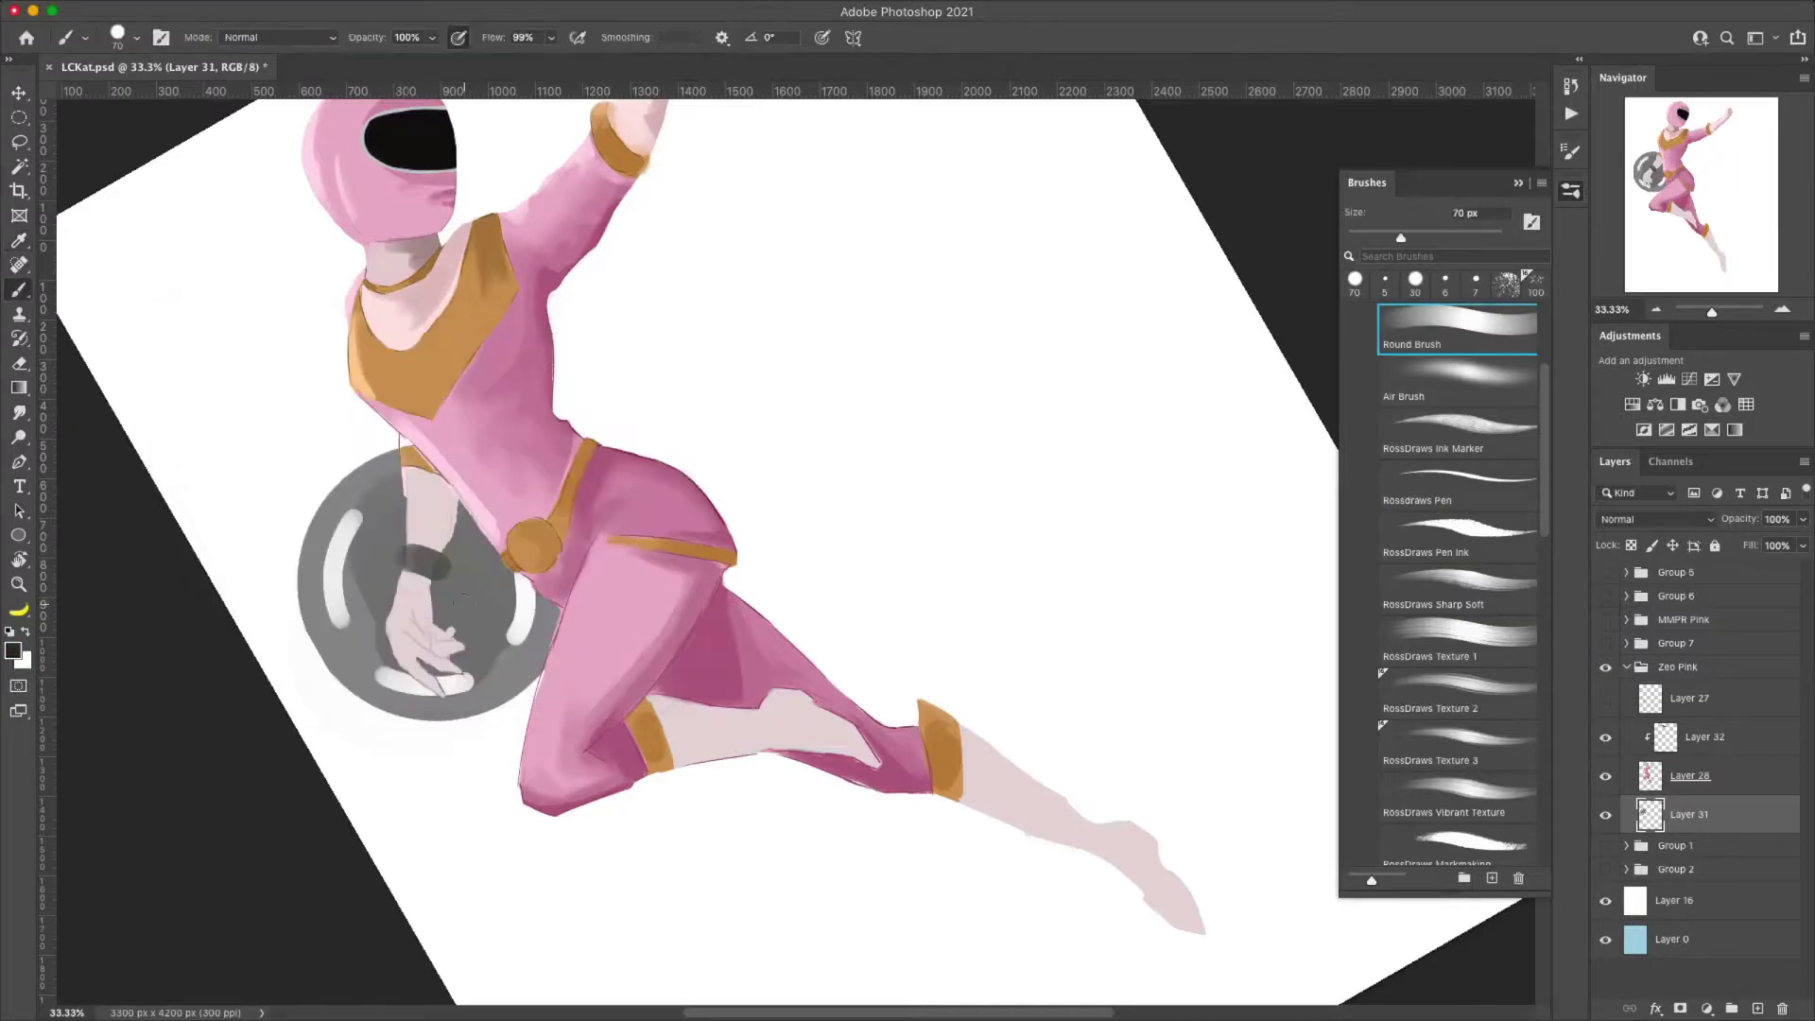
- With an enlarged brush, paint a dark shadow down the forearm and pick a pale skin pink
key(bracketright)
key(bracketright)
key(bracketright)
drag(463, 652, 463, 510)
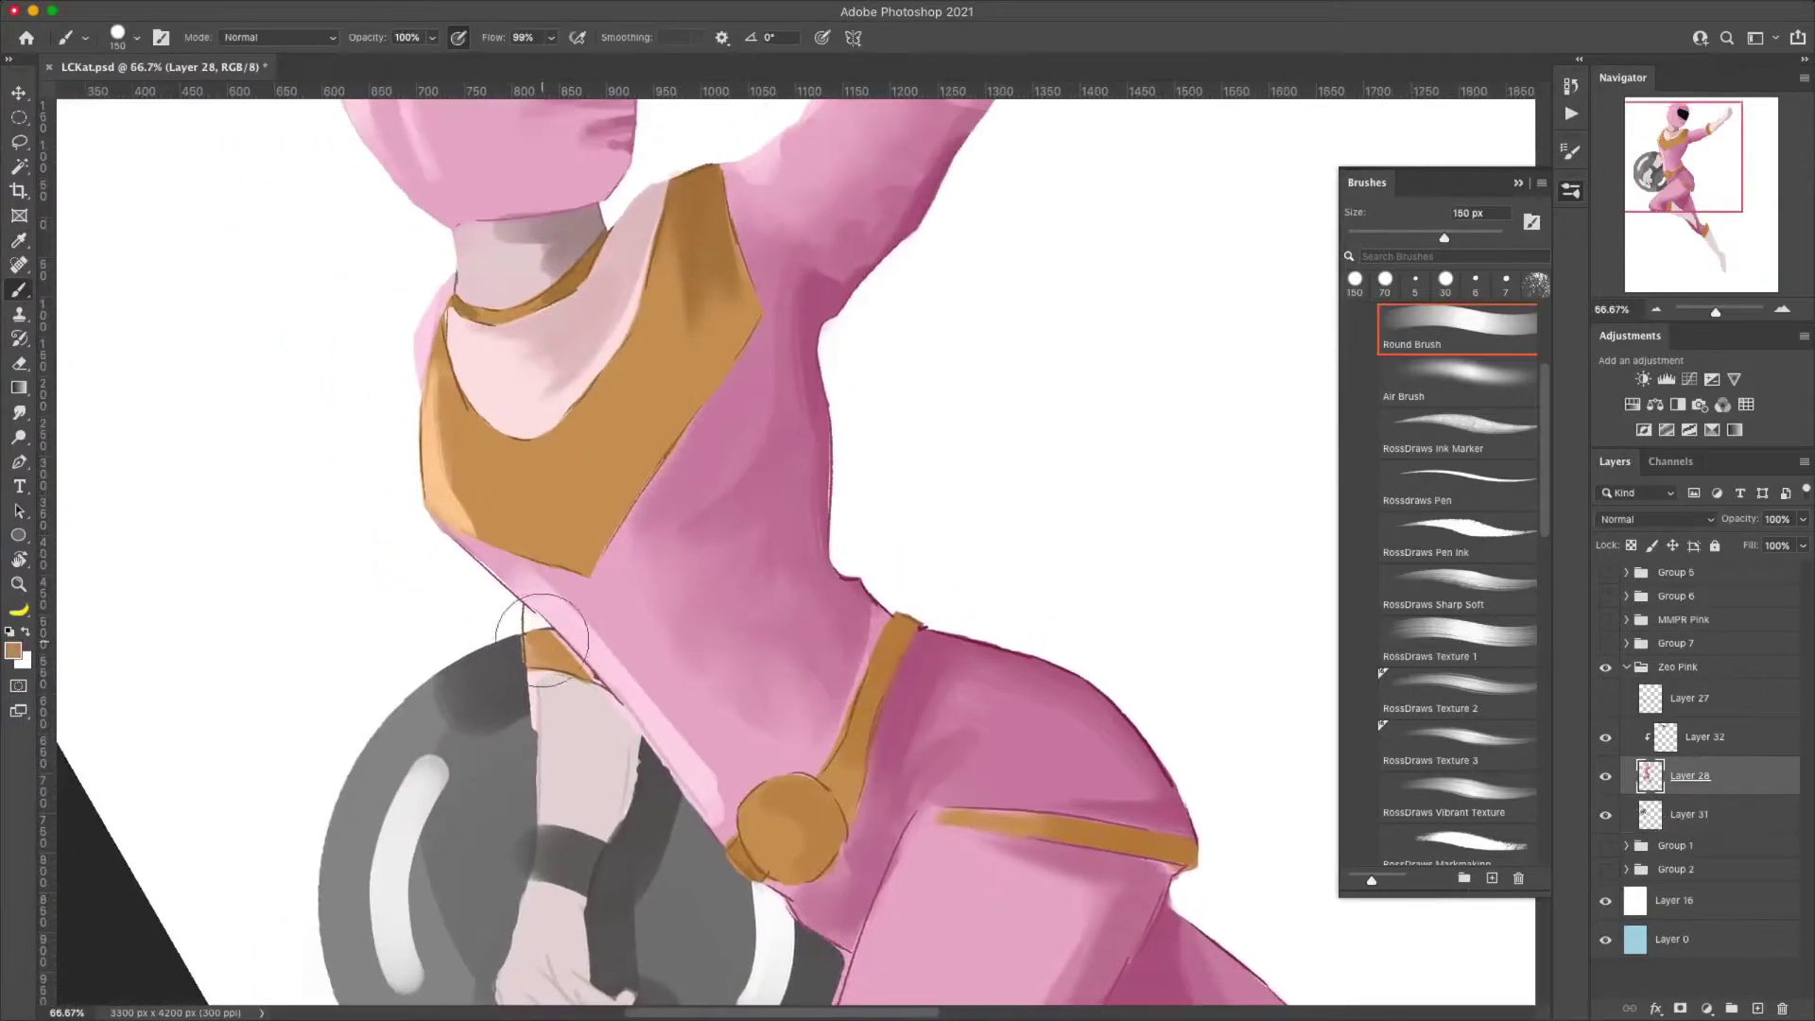
key(bracketright)
alt+click(535, 684)
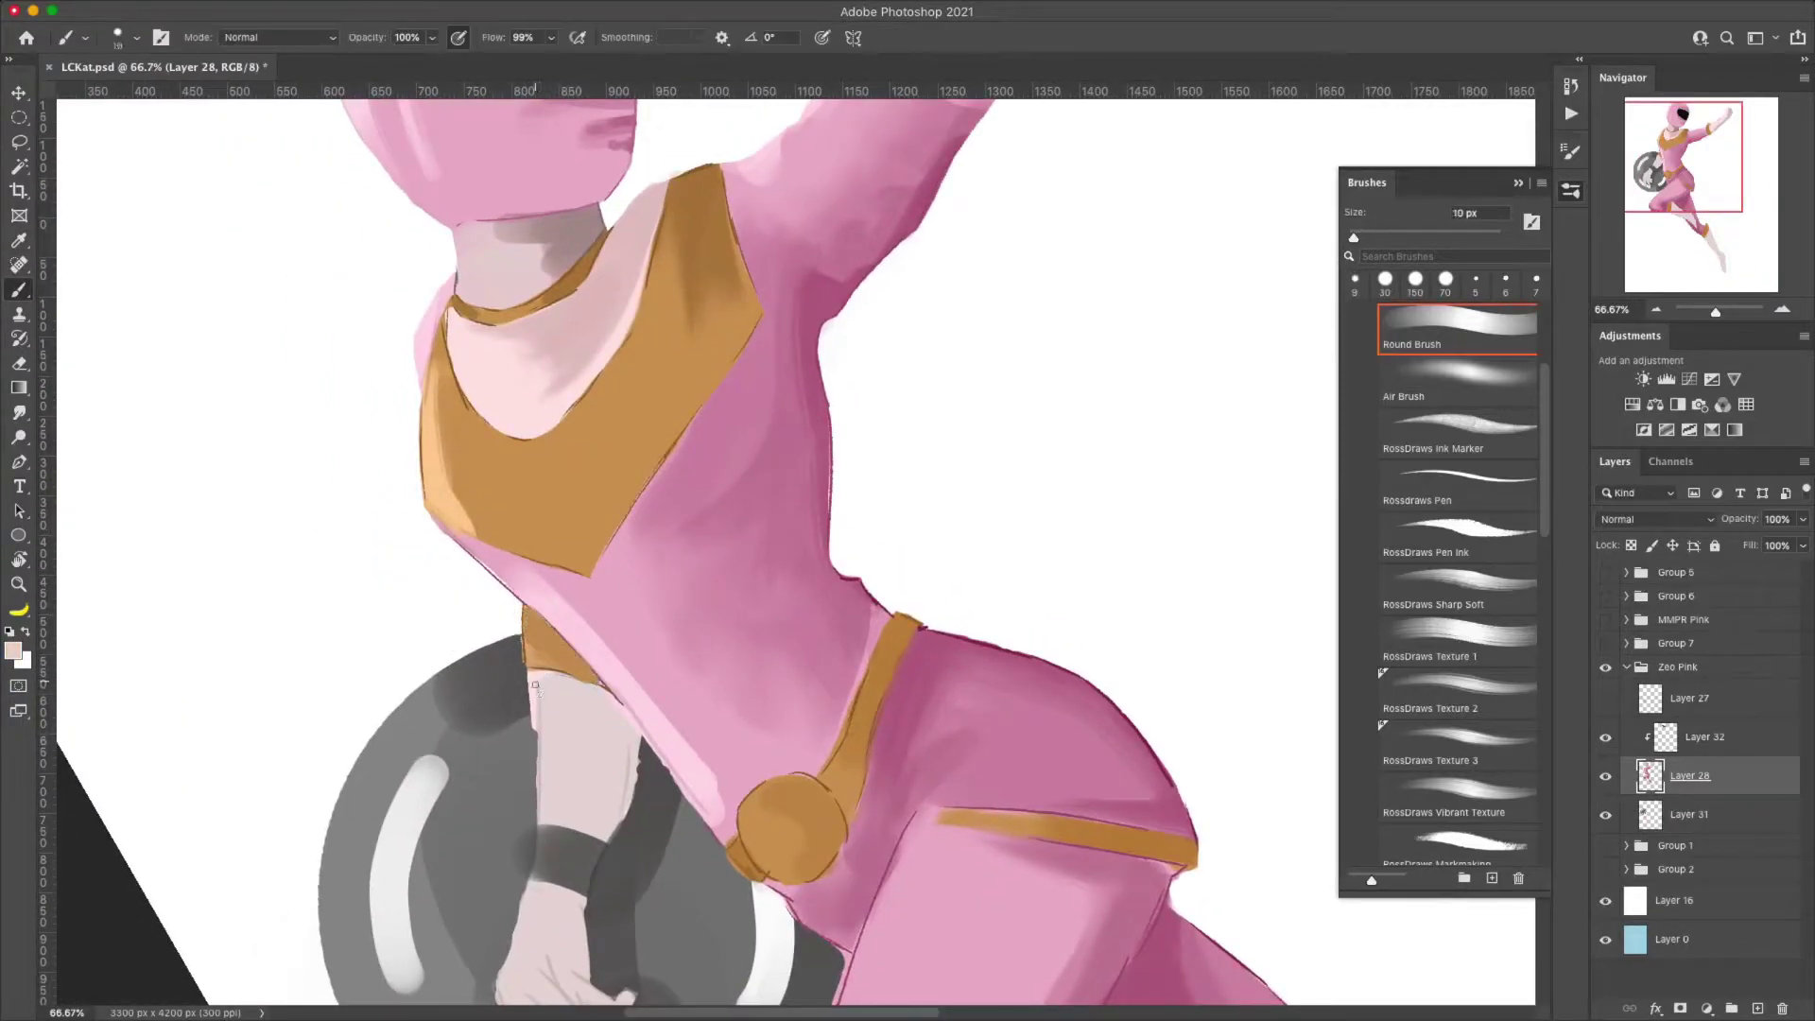
key(e)
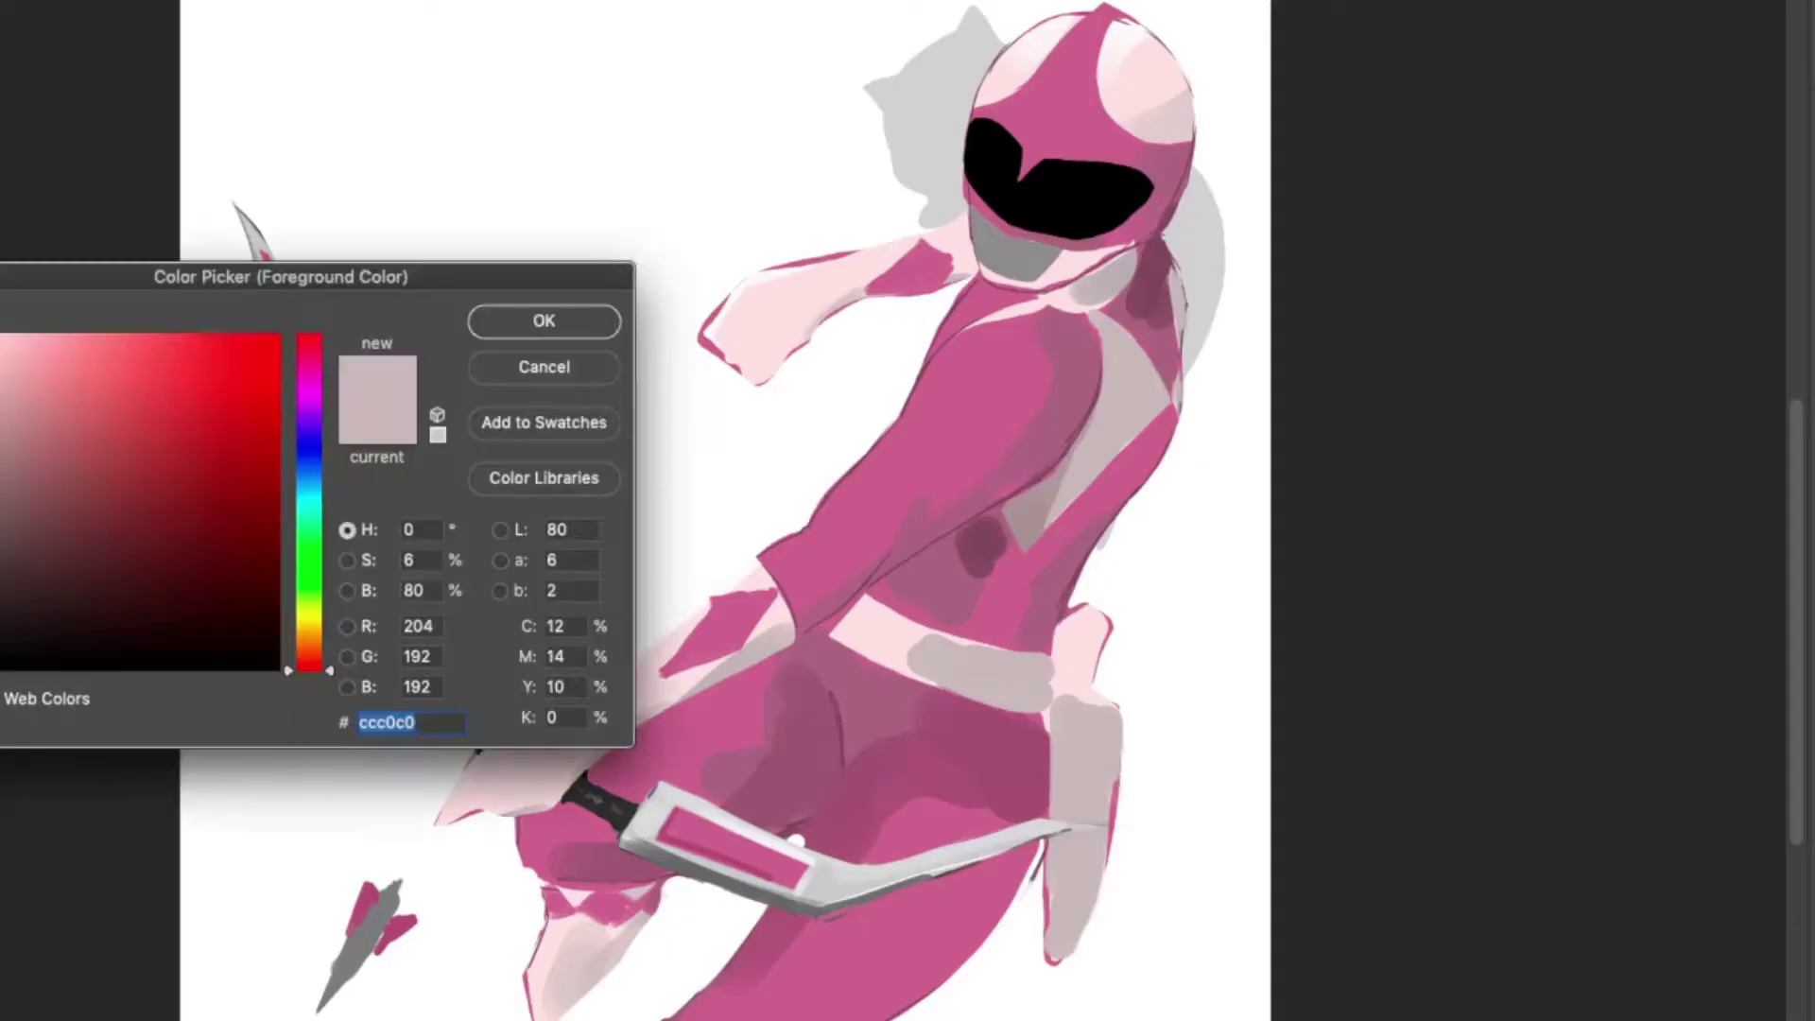
- Erase the holster's rounded top into a point and add light pink highlights on the upper arm and shoulder
drag(1115, 851, 1061, 931)
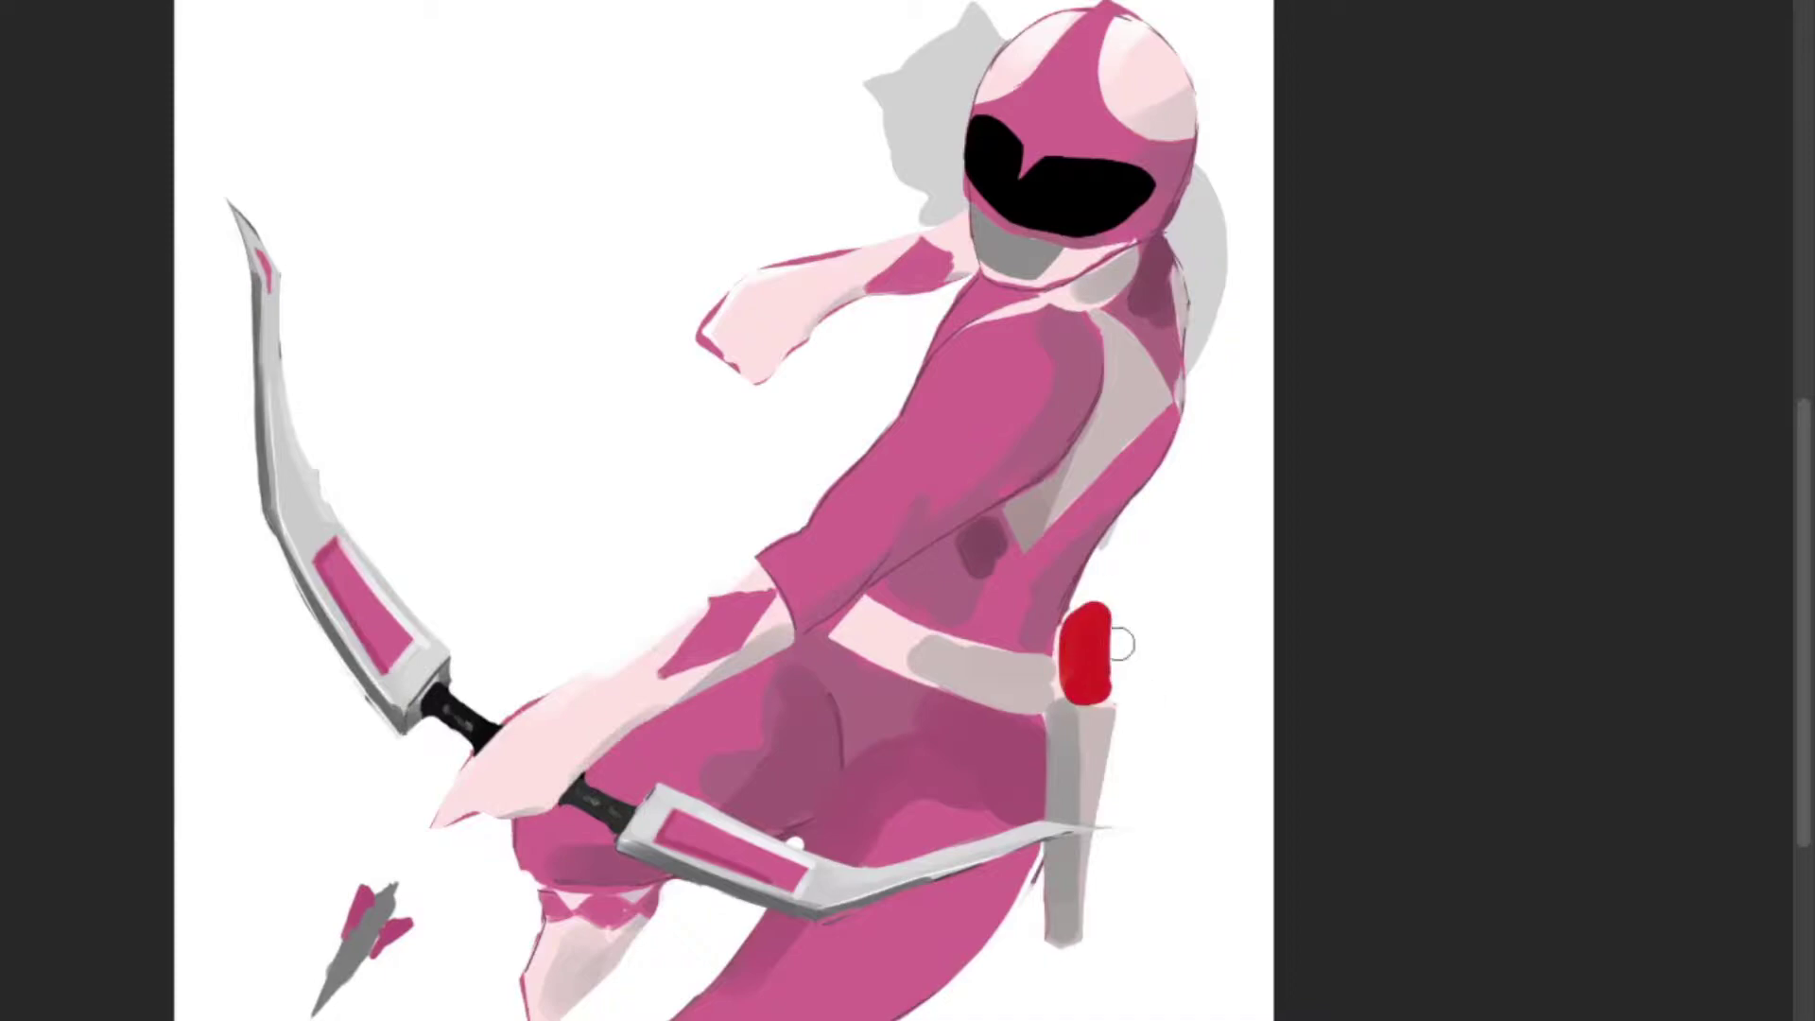
drag(1067, 695, 1069, 624)
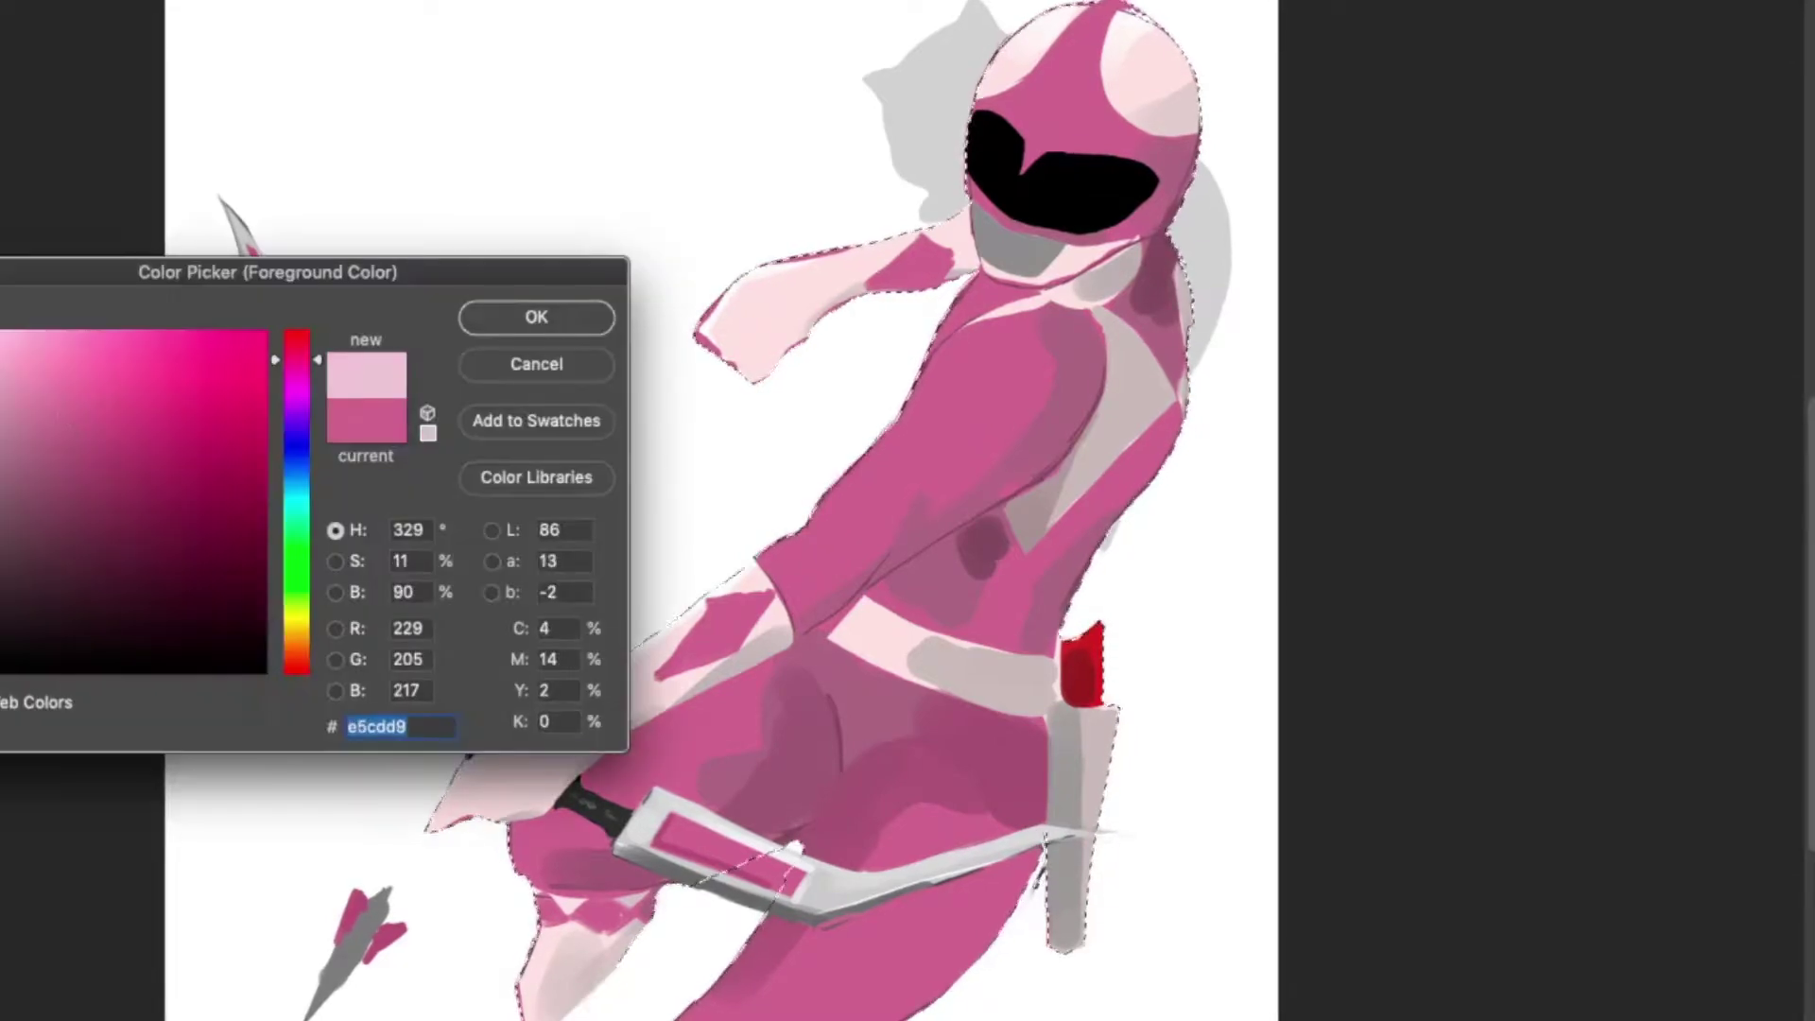
drag(883, 417, 973, 322)
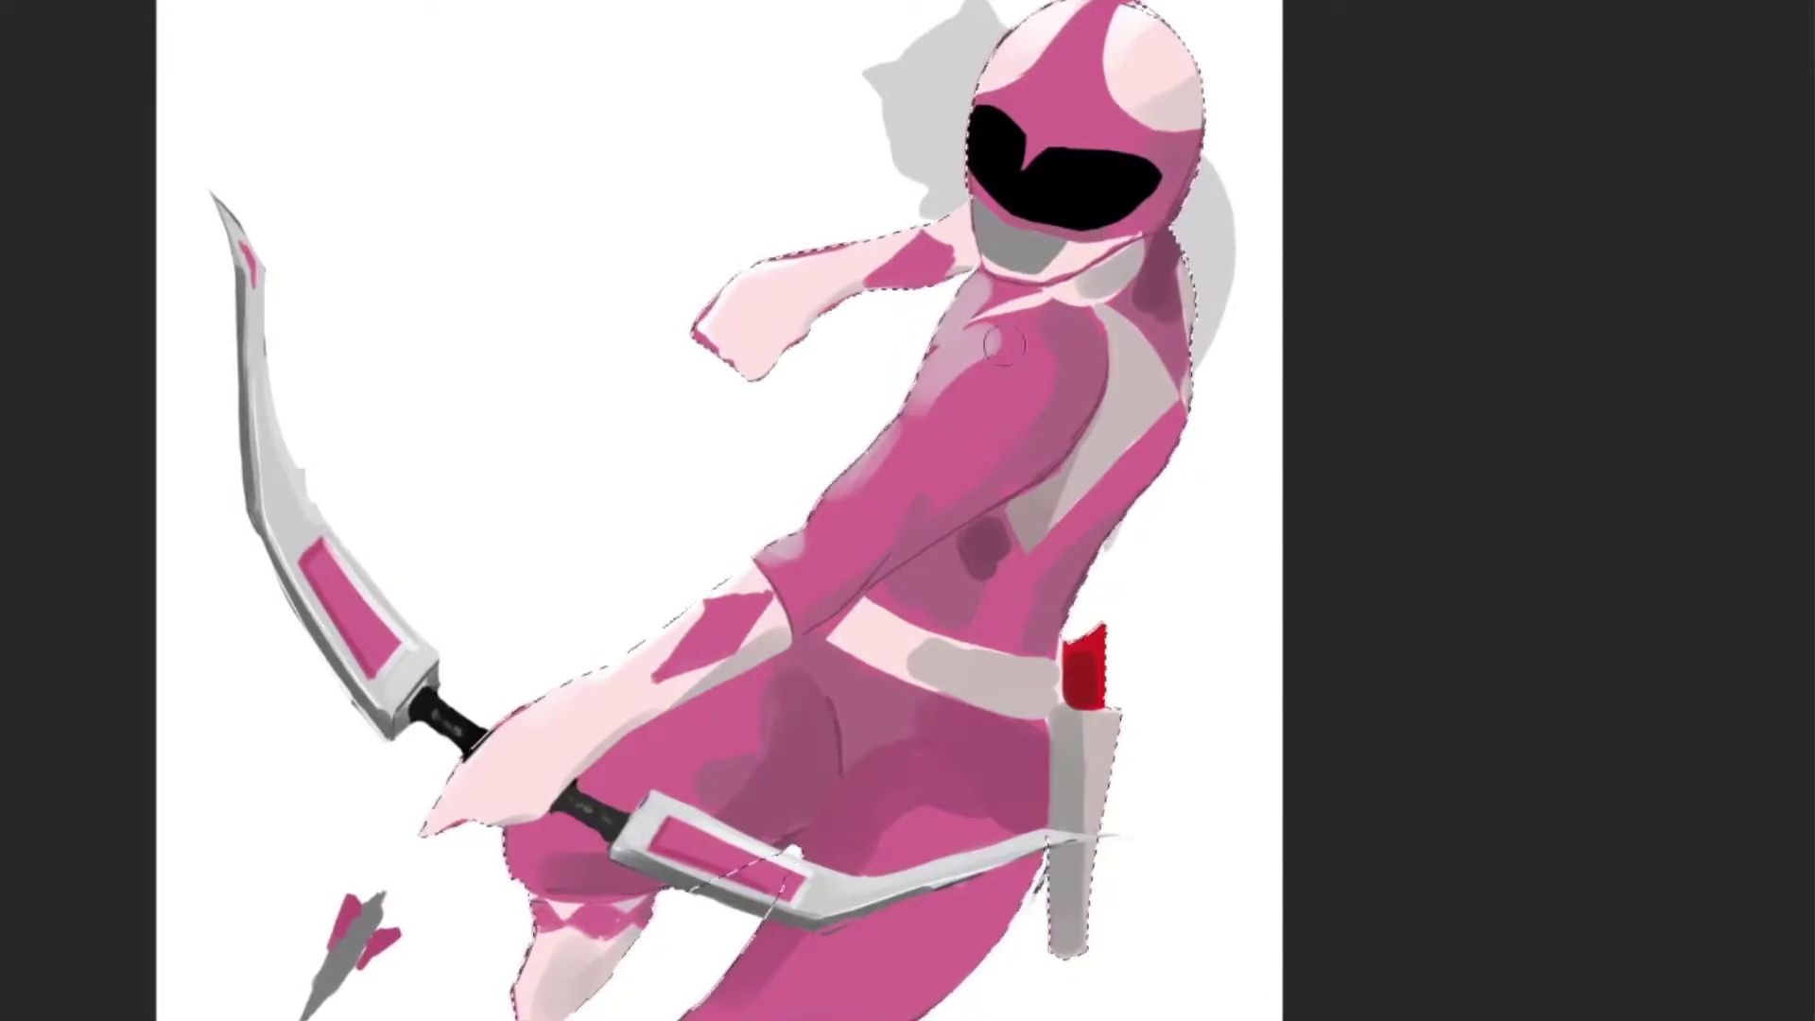
drag(1021, 331, 1002, 388)
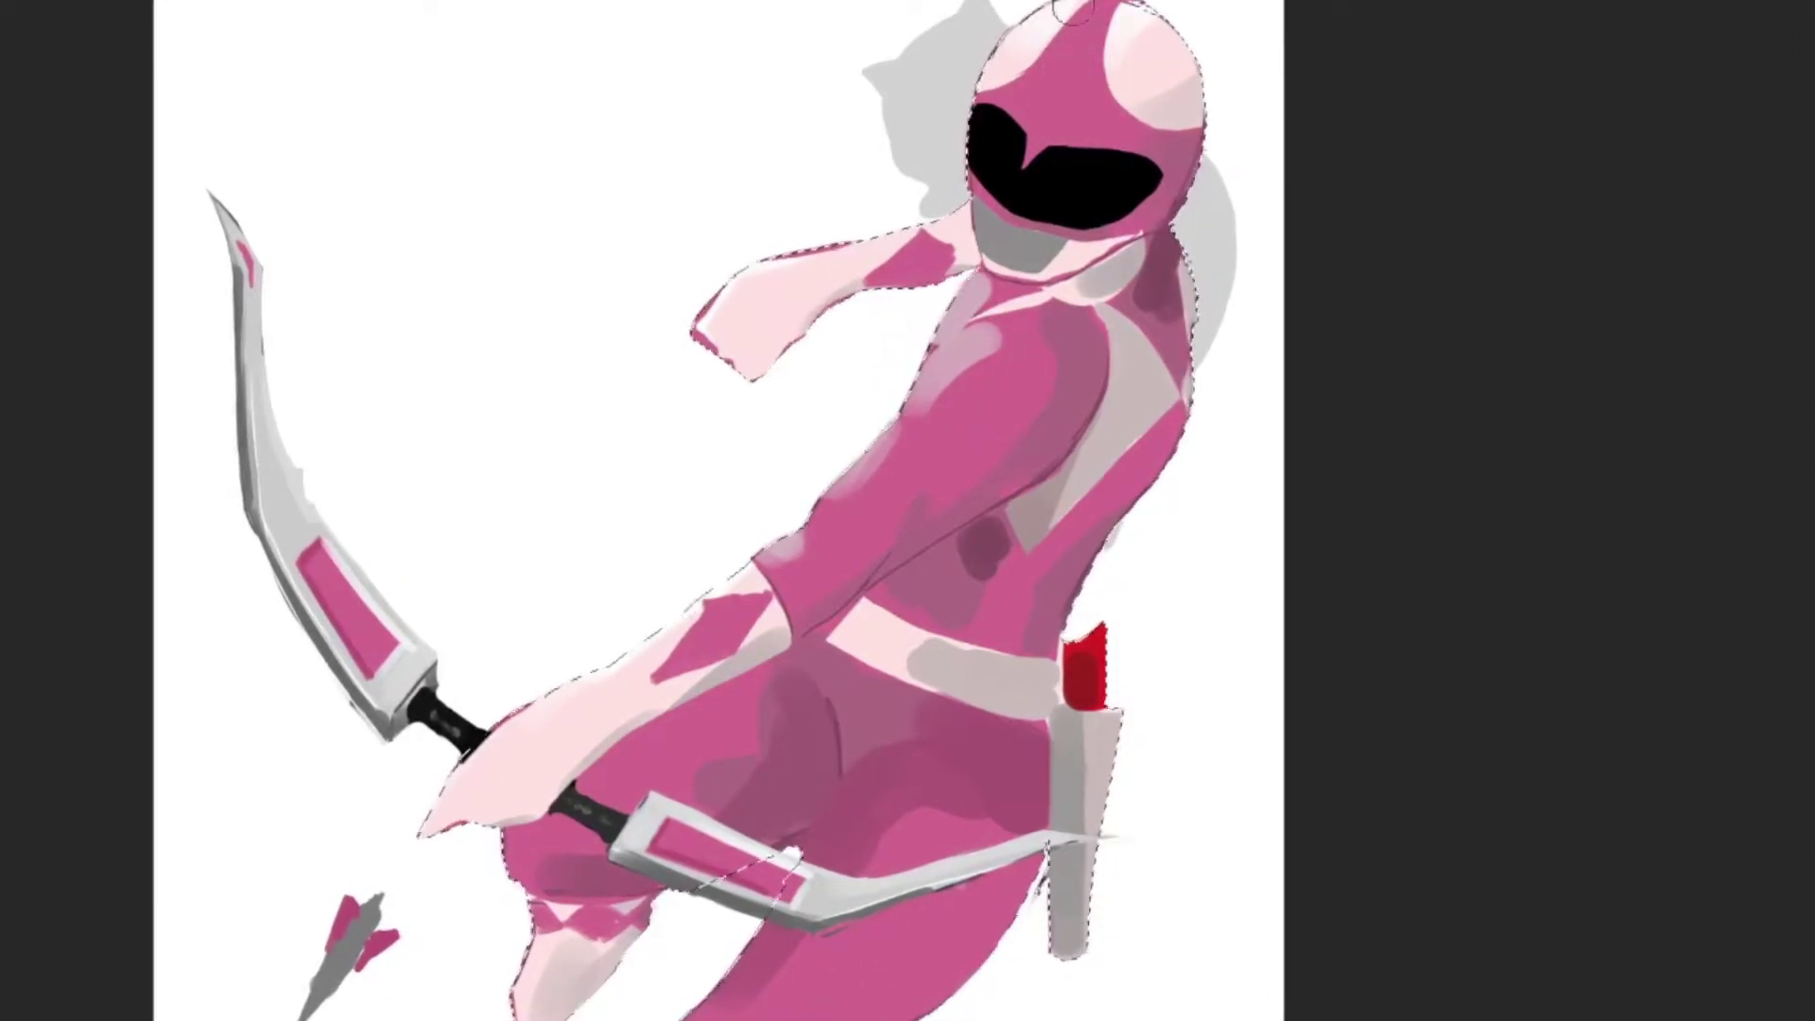
- With the RossDraws Sharp Soft brush, fill the buckle light grey and paint mauve along its upper-left edge
key(F5)
click(1701, 487)
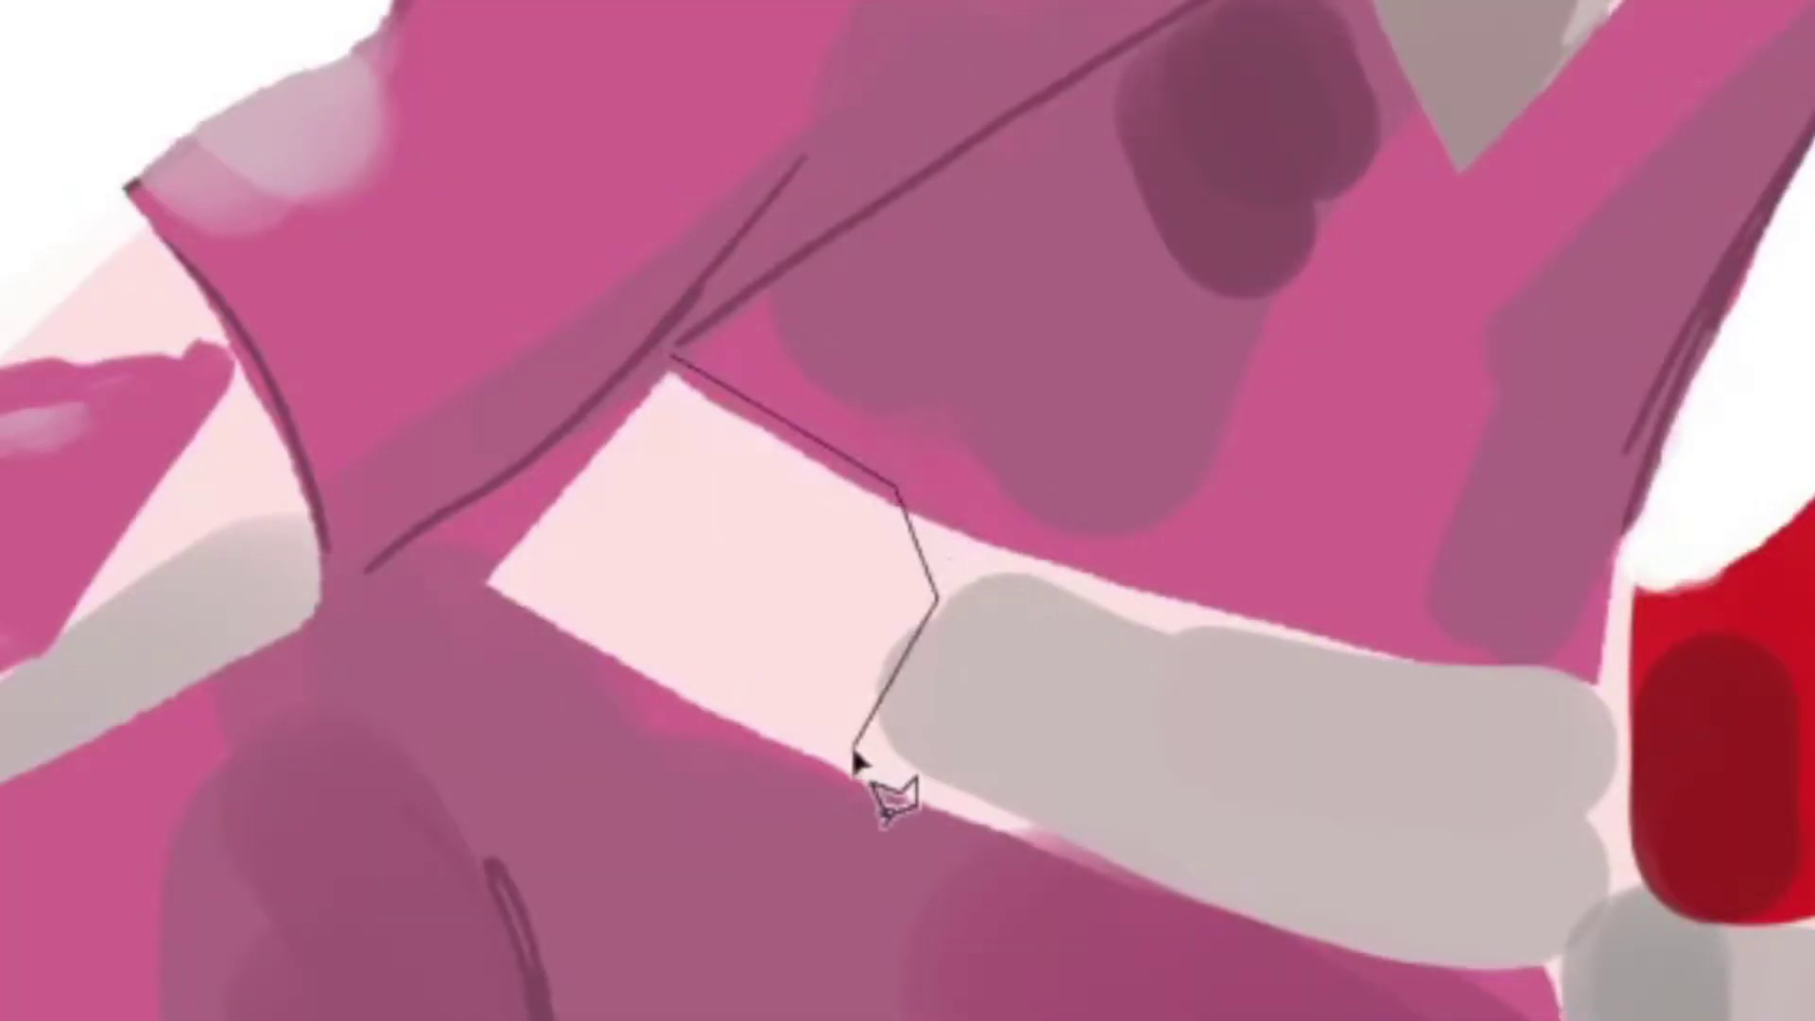
click(652, 331)
key(b)
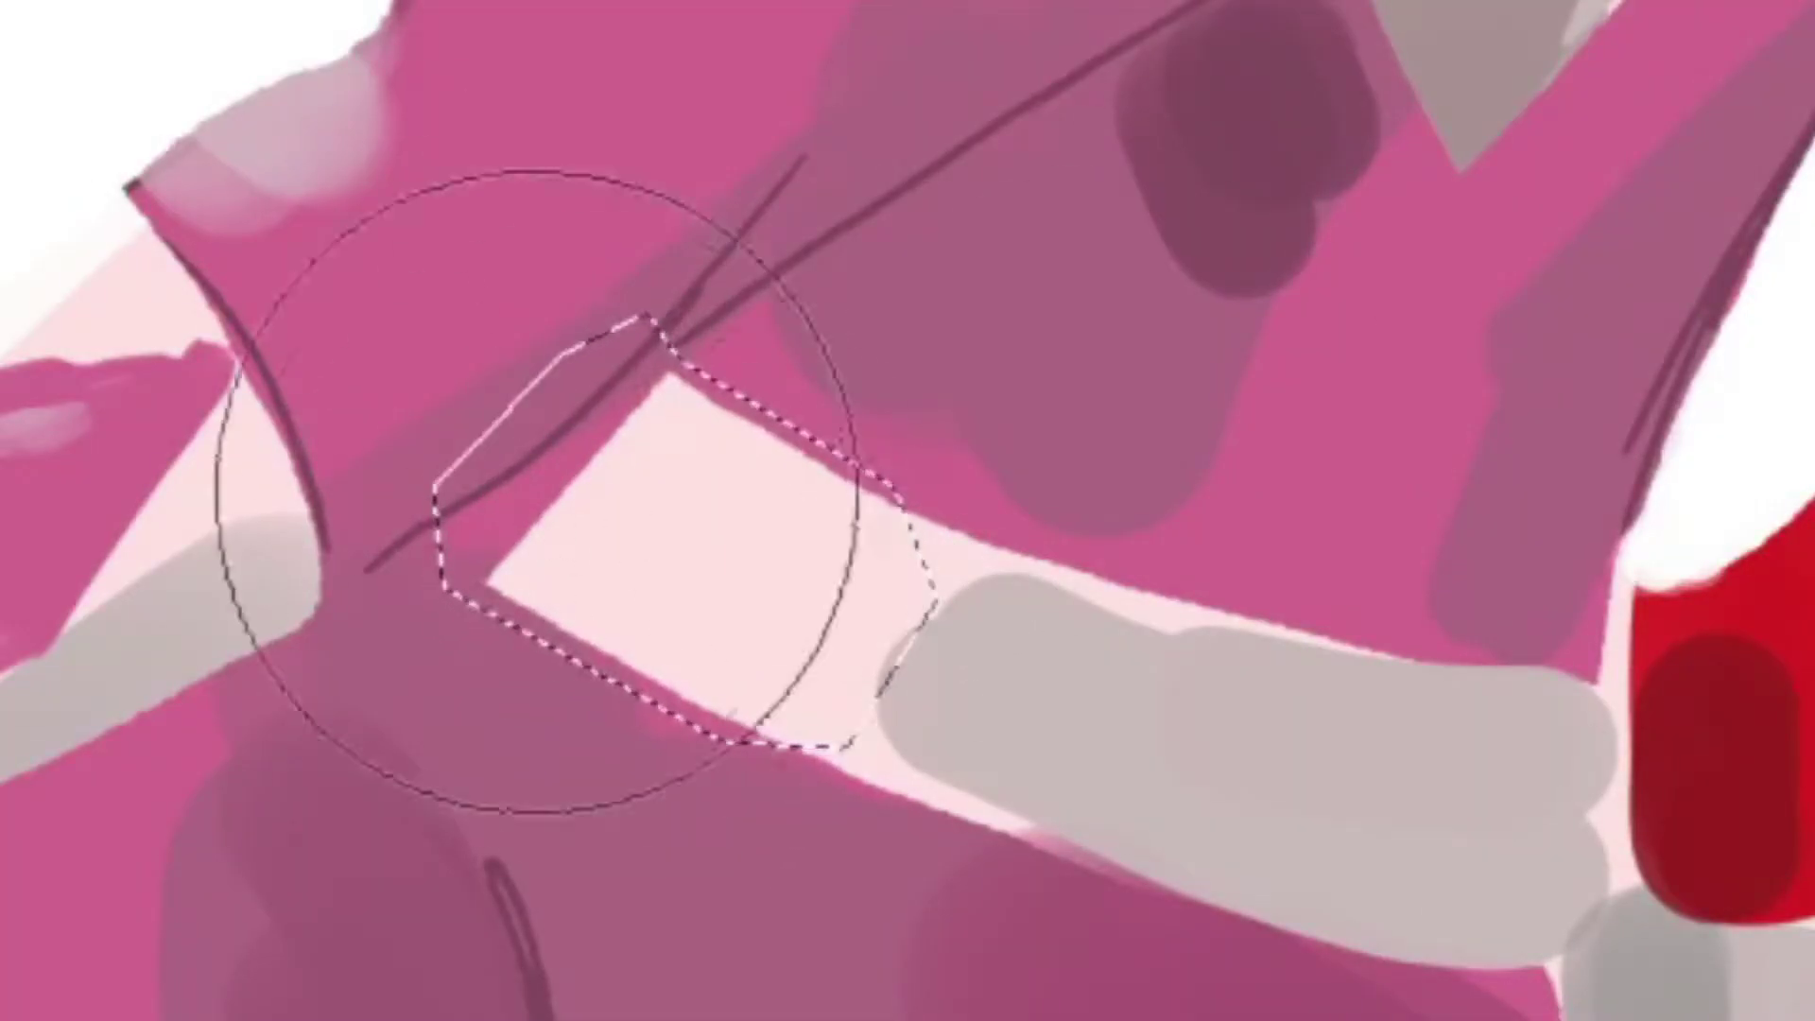
drag(527, 526, 385, 223)
key(ctrl+d)
mouse_move(406, 501)
mouse_down()
mouse_move(466, 413)
mouse_move(716, 312)
mouse_up()
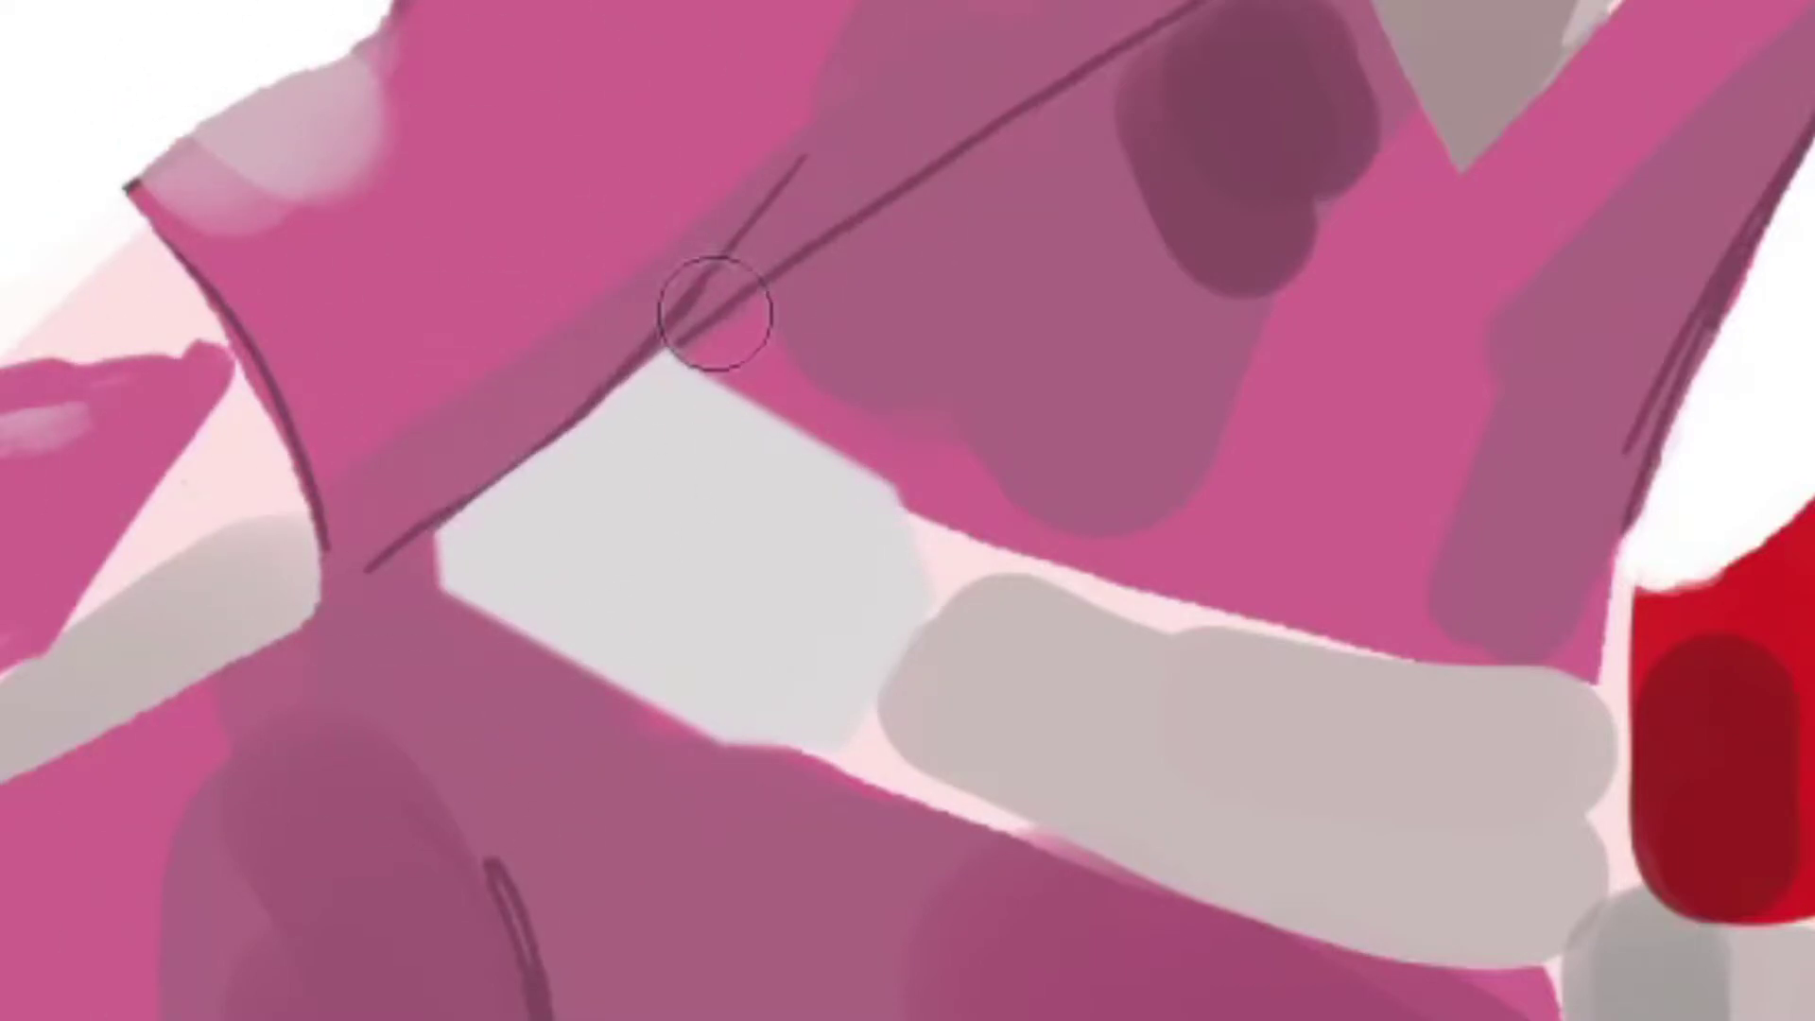
- Polygonal-lasso the buckle's rim and shade its top and right edges dark grey
key(l)
click(635, 381)
click(846, 493)
click(715, 727)
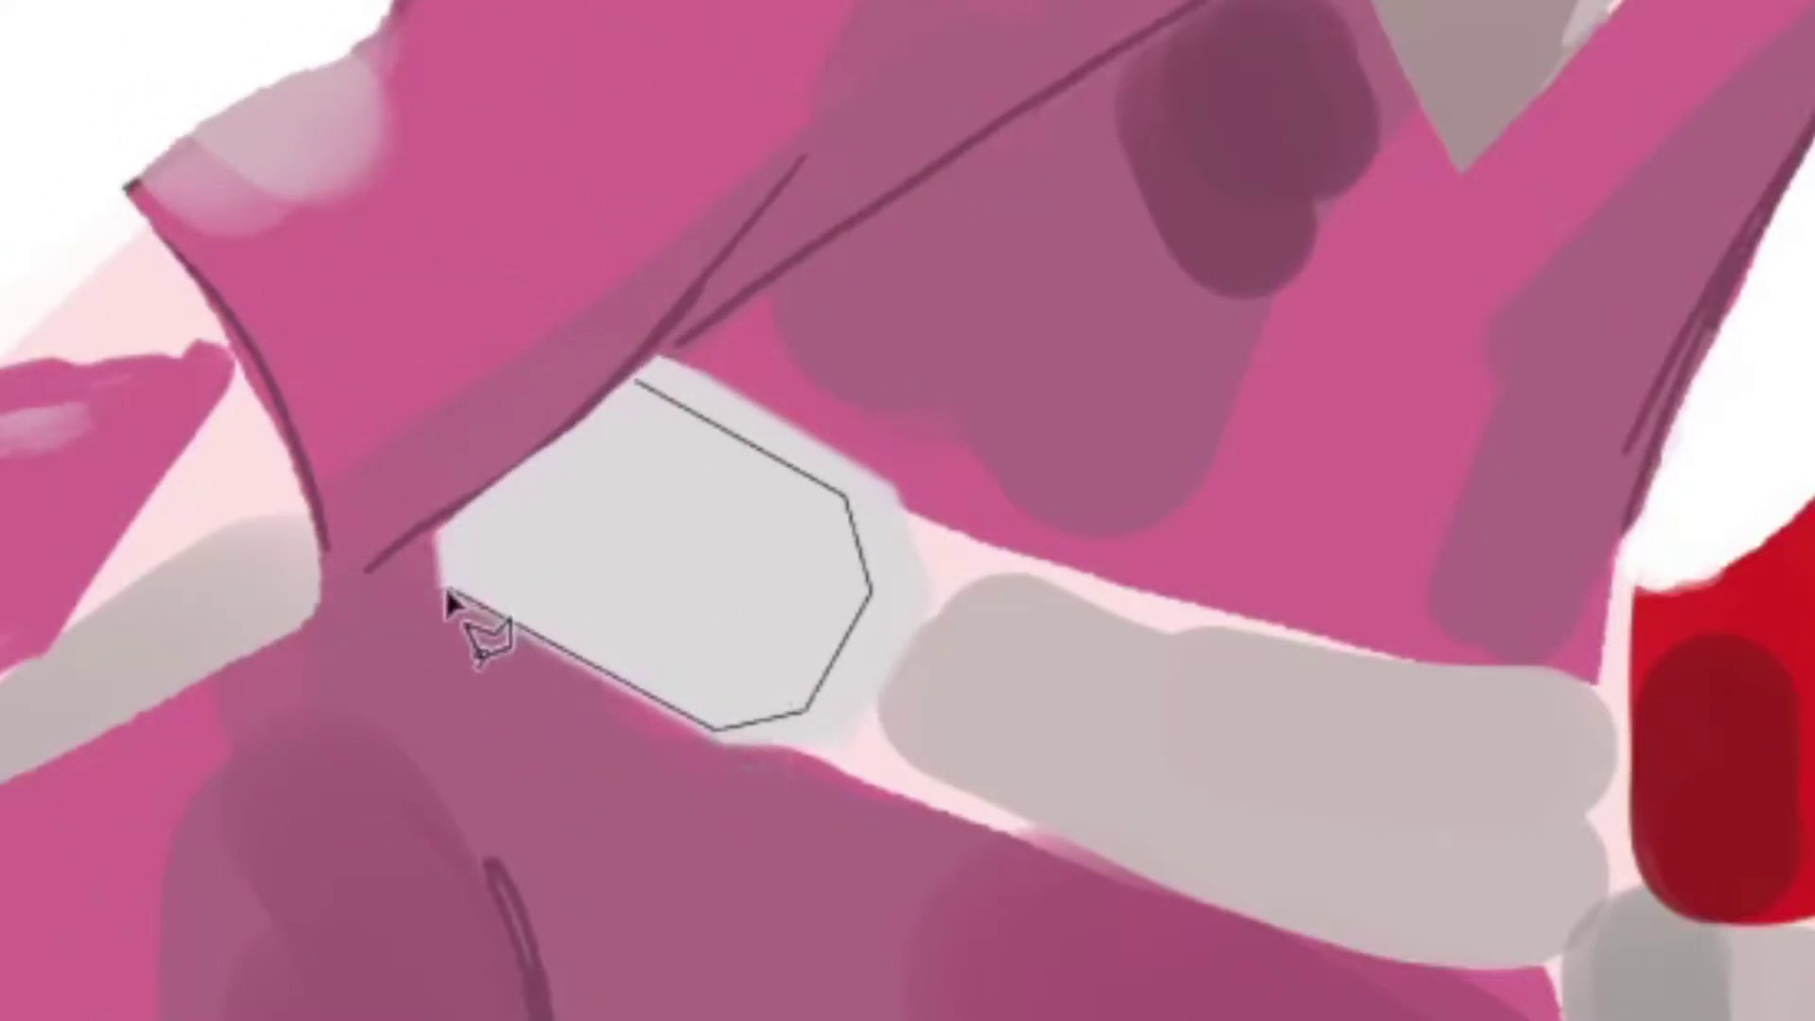
click(629, 389)
drag(661, 374, 846, 728)
key(ctrl+d)
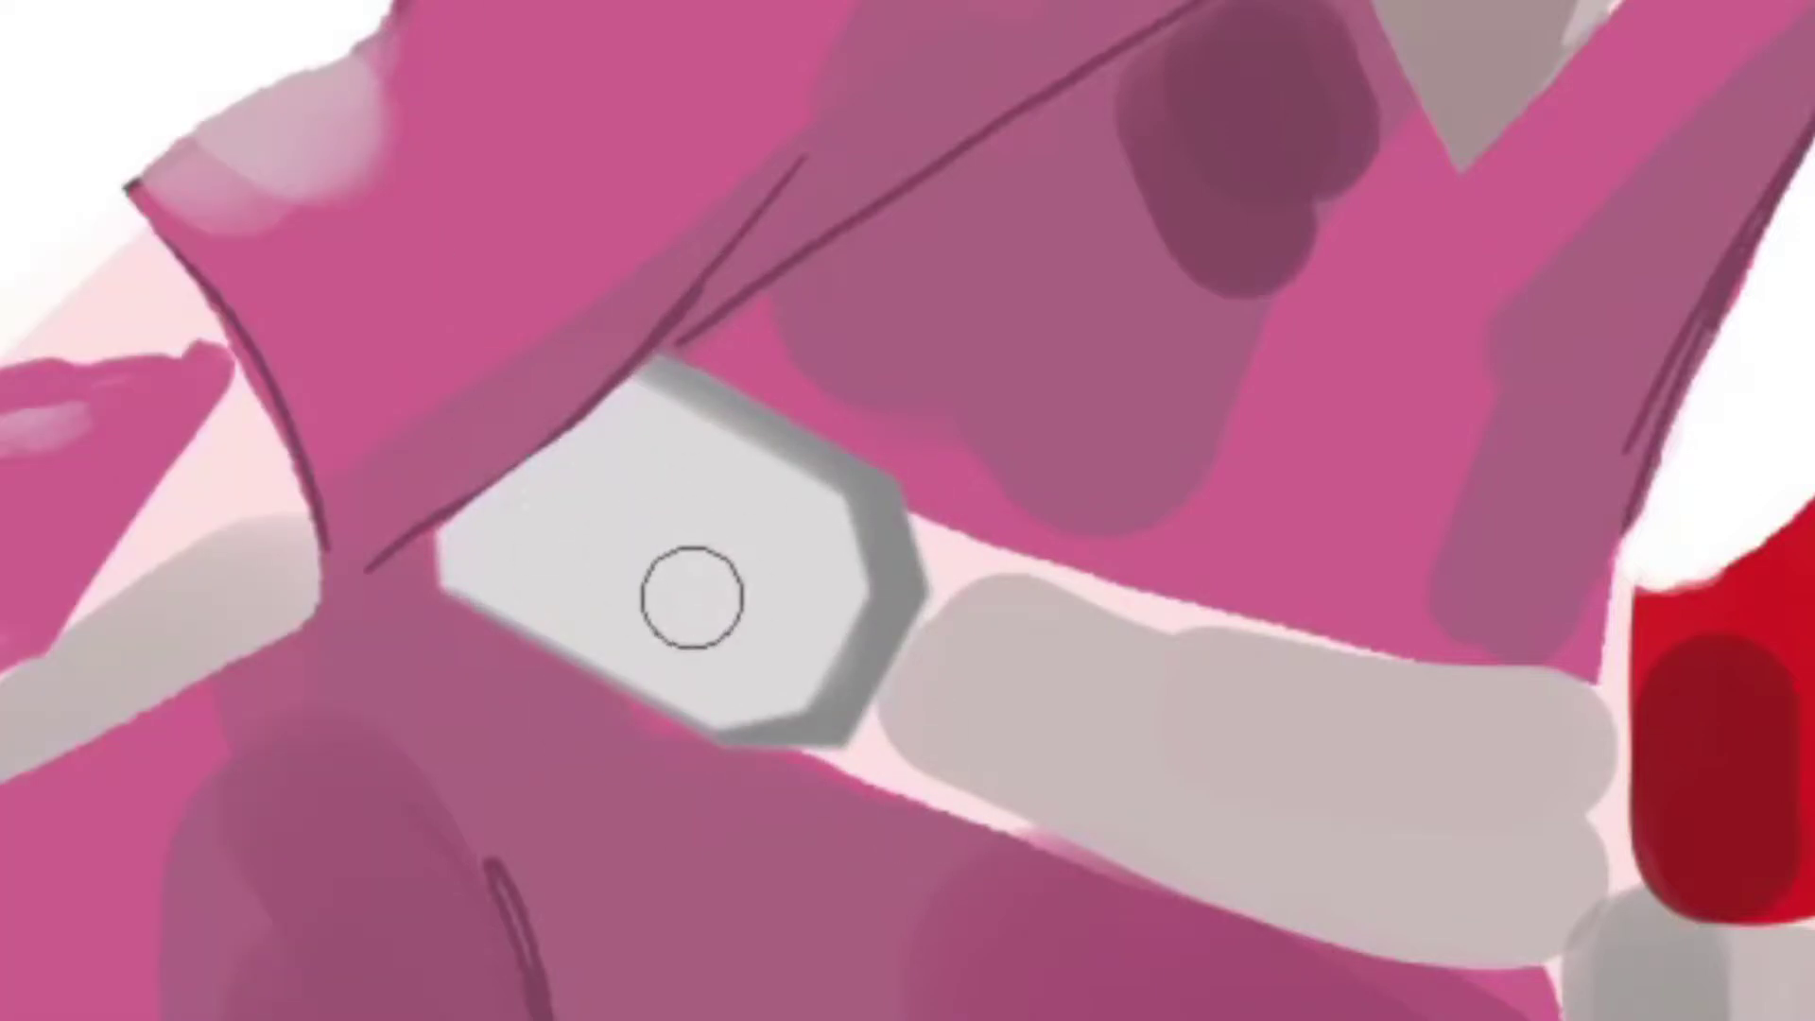
- Dab a red dot with a beige centre on the buckle and a dark stroke beside it
click(646, 543)
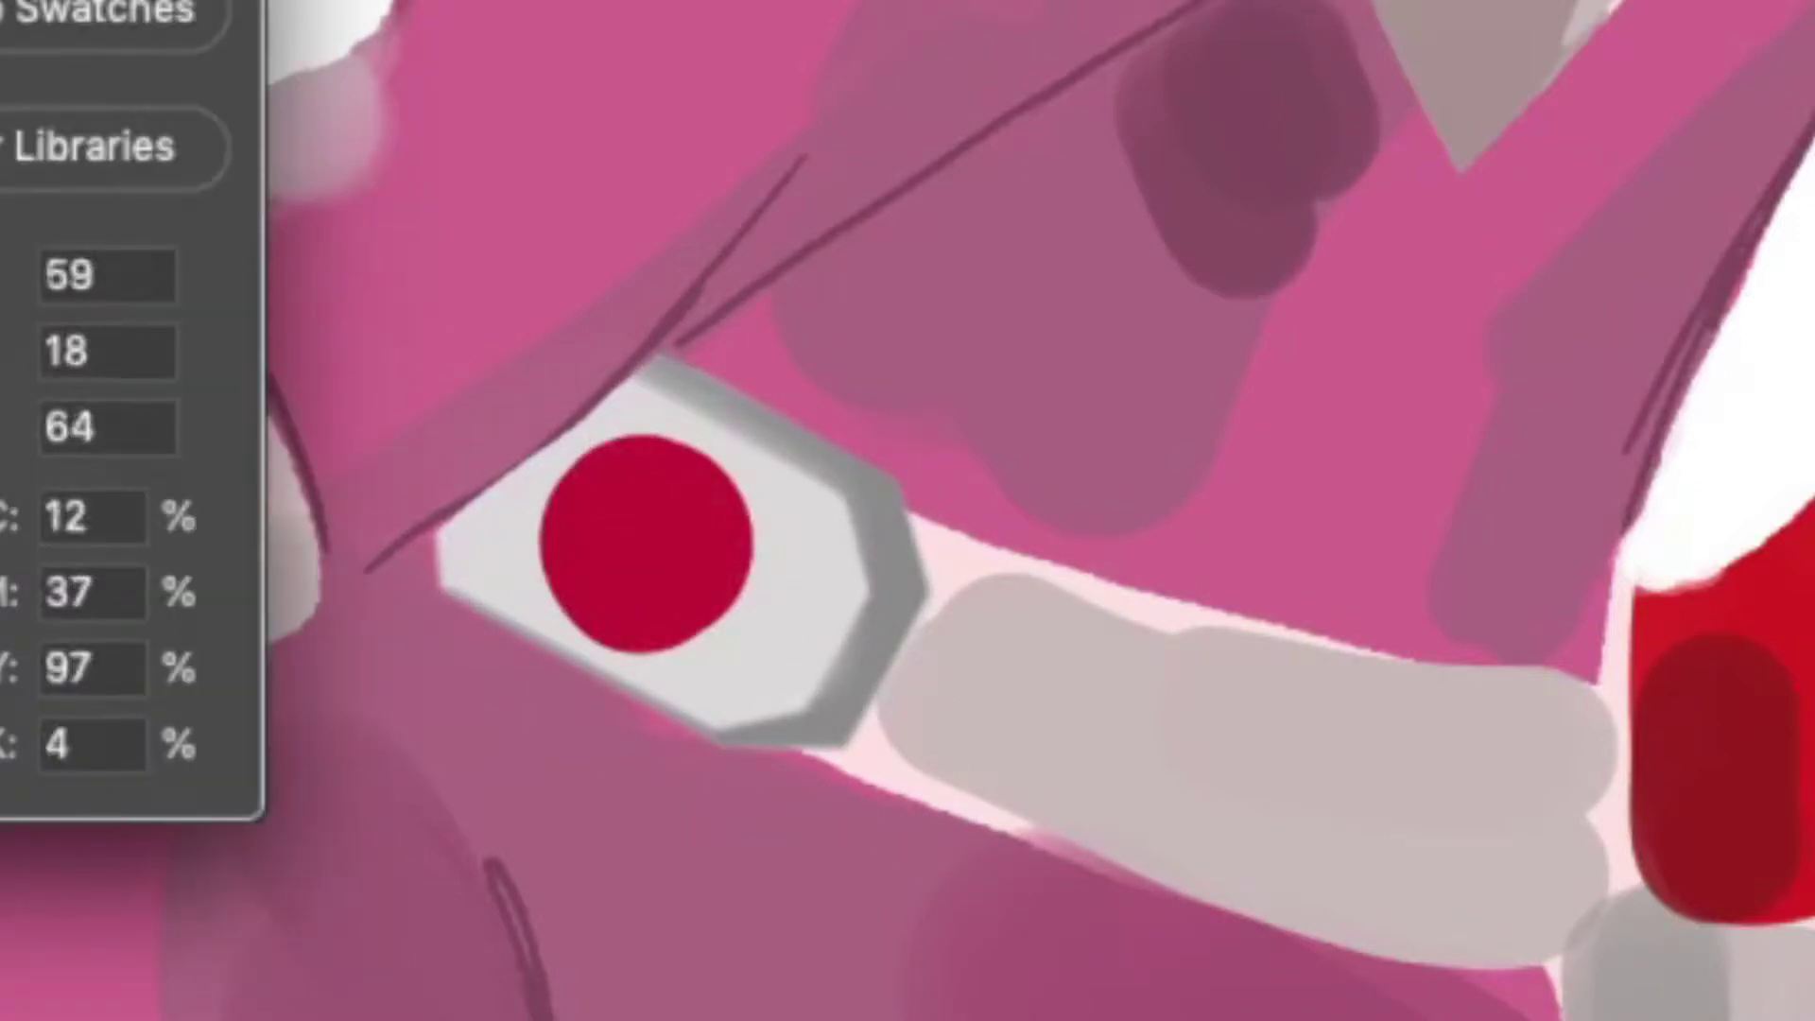
click(639, 543)
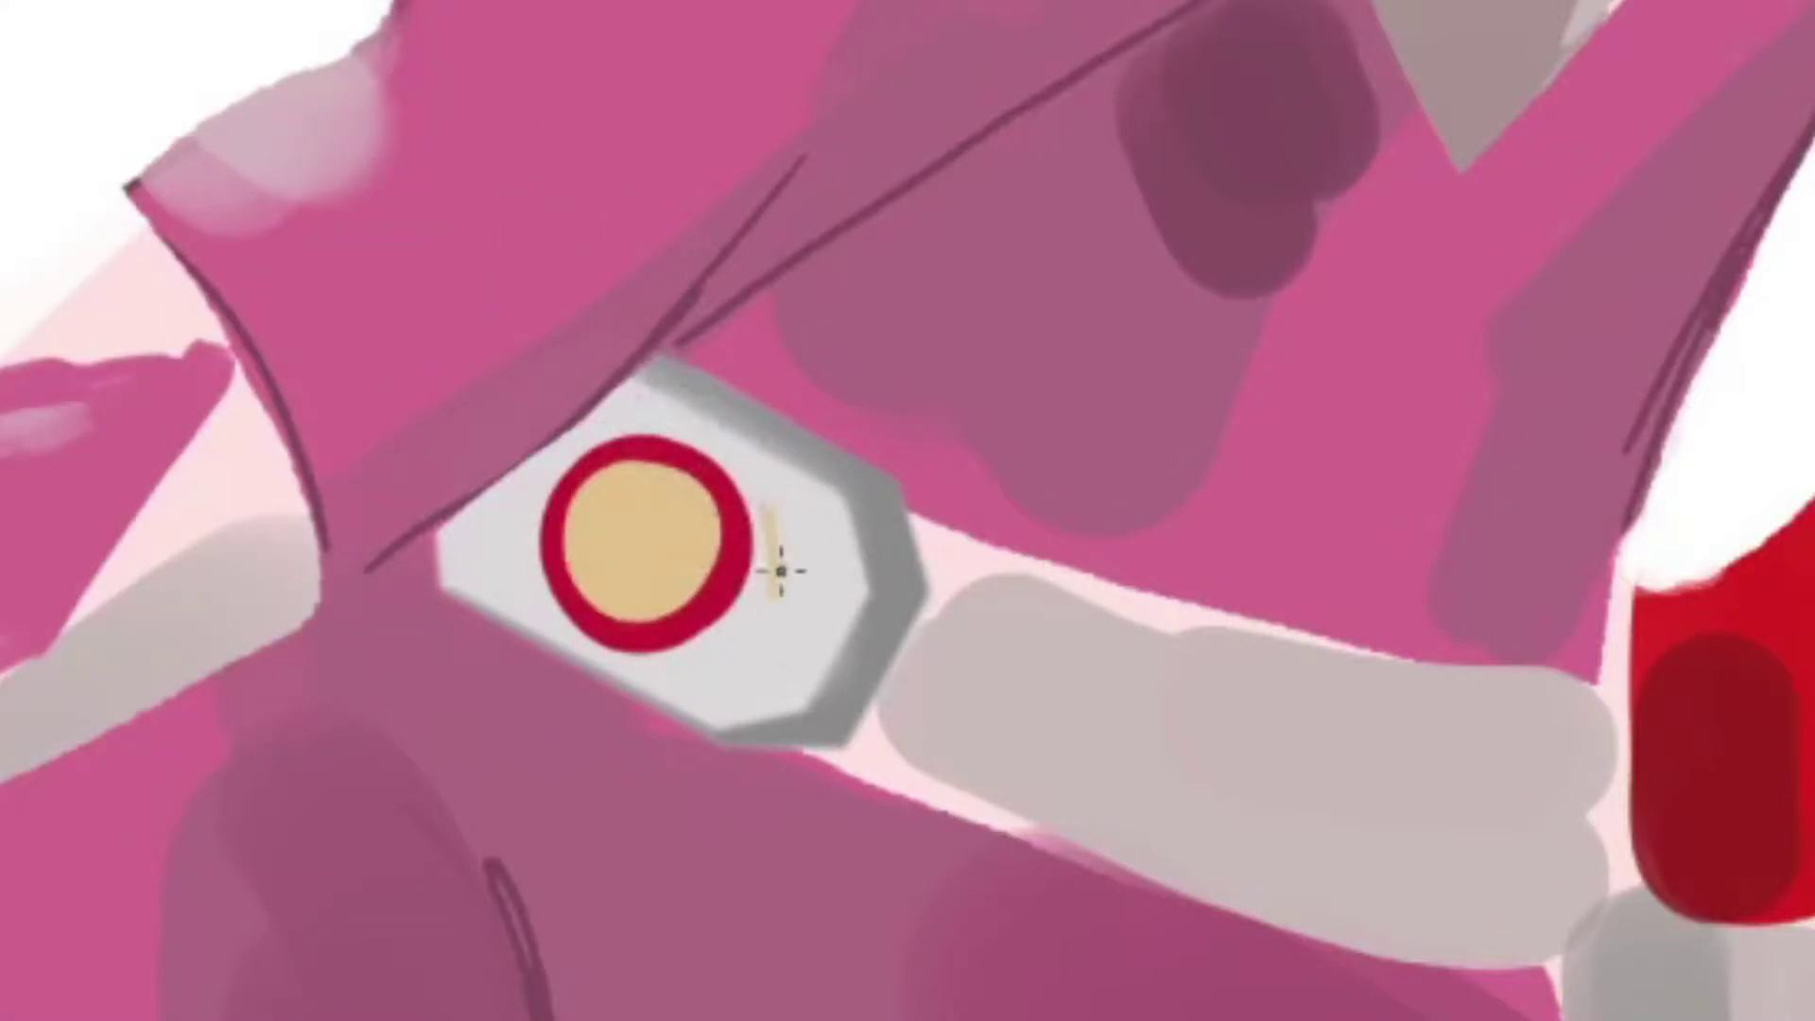
drag(767, 496, 771, 591)
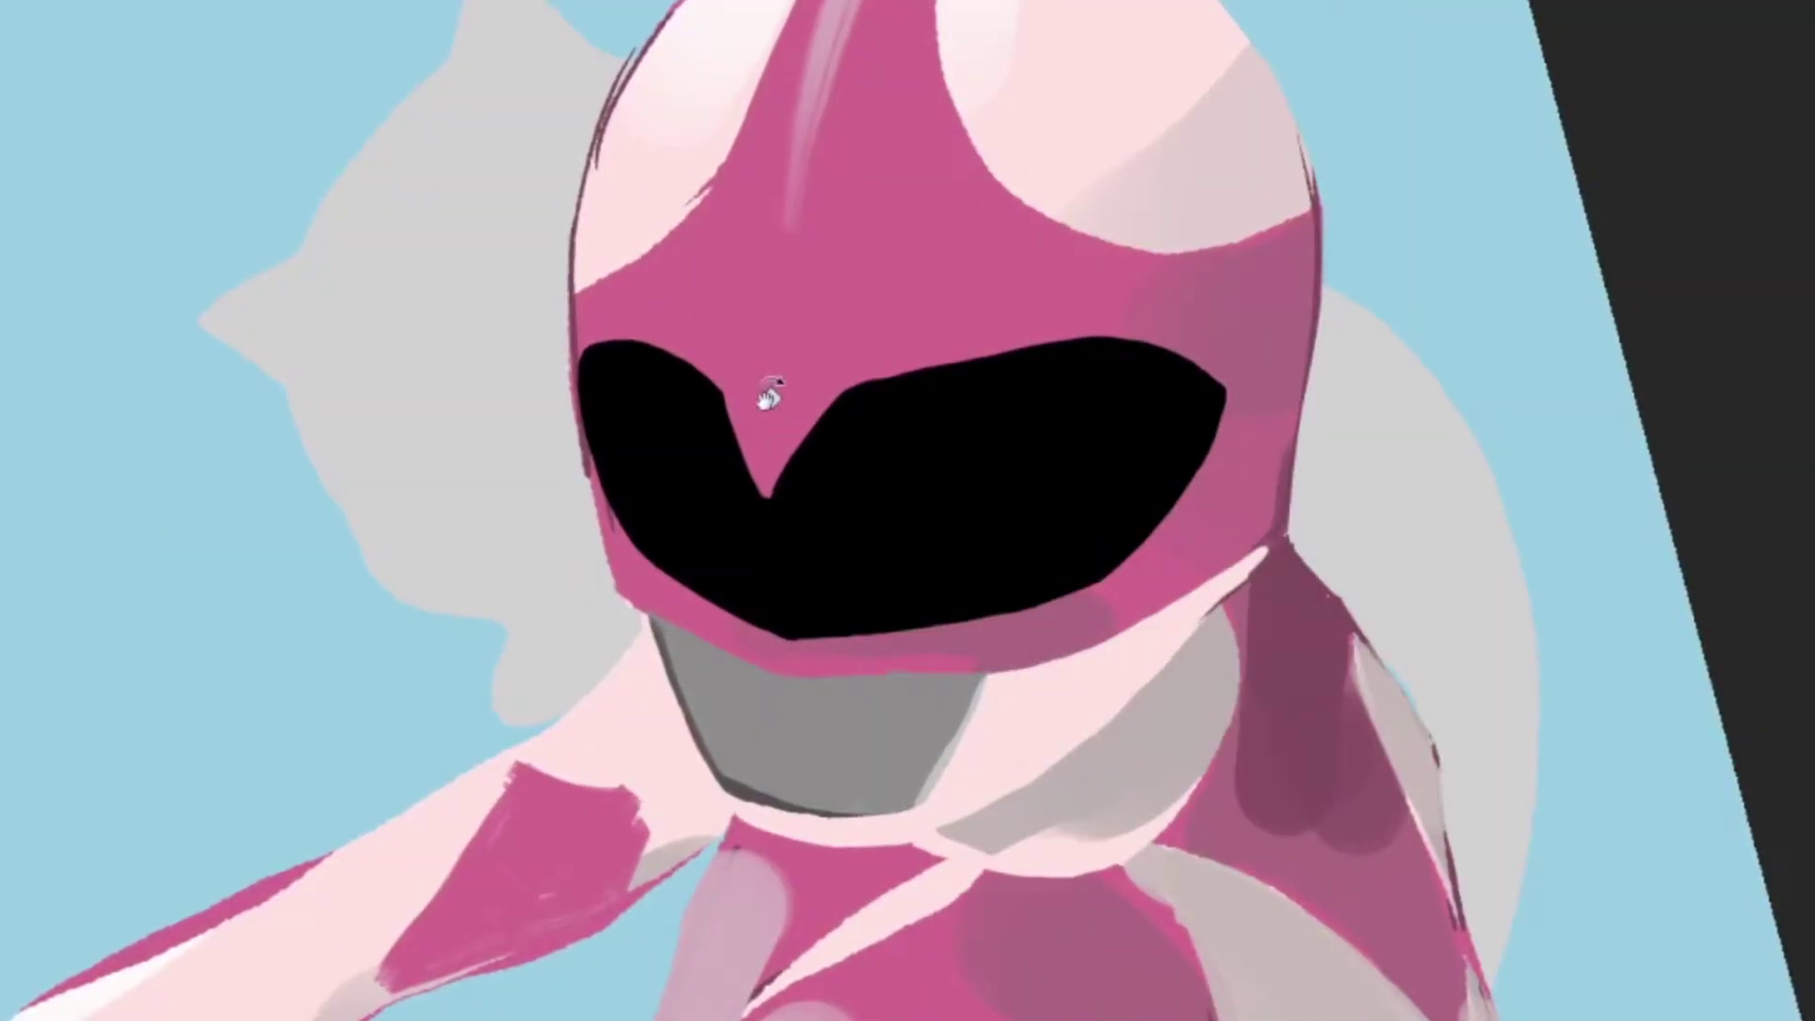
- Paint dark and light pink strokes on the helmet forehead, then reshape the torso's pale heart line
drag(770, 396, 822, 37)
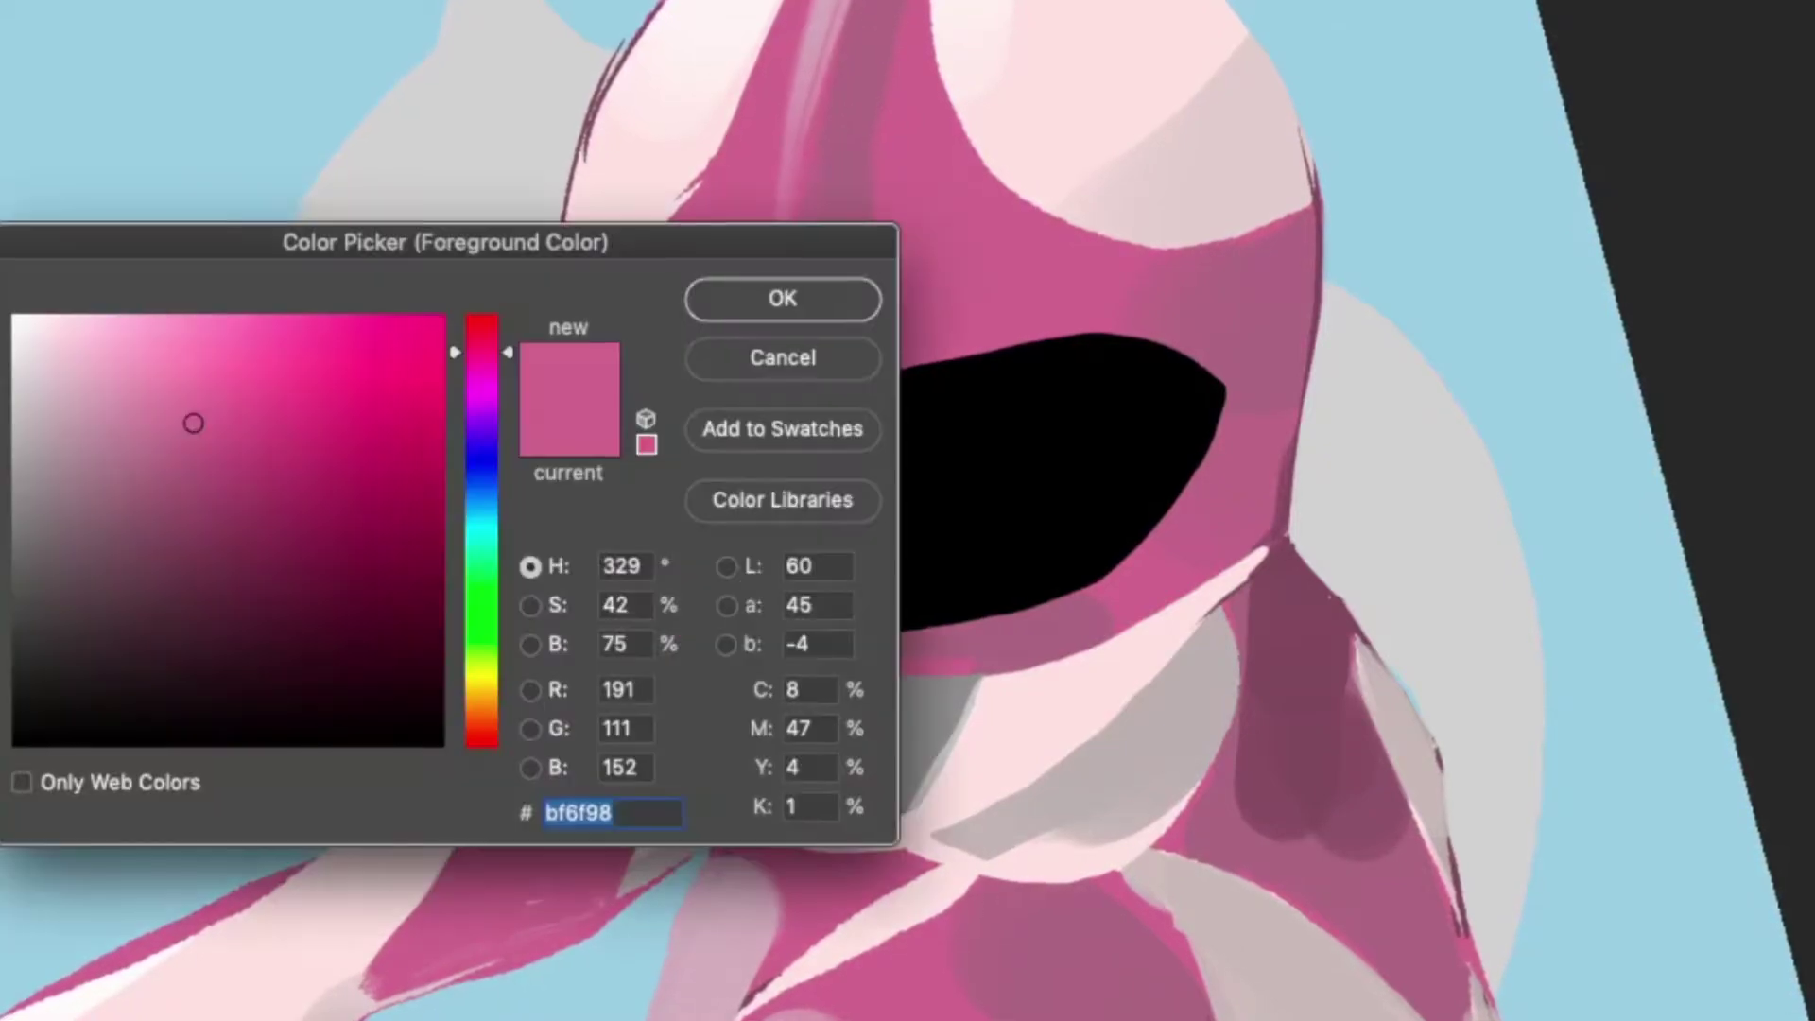
mouse_move(578, 301)
mouse_down()
mouse_move(660, 288)
mouse_move(586, 274)
mouse_up()
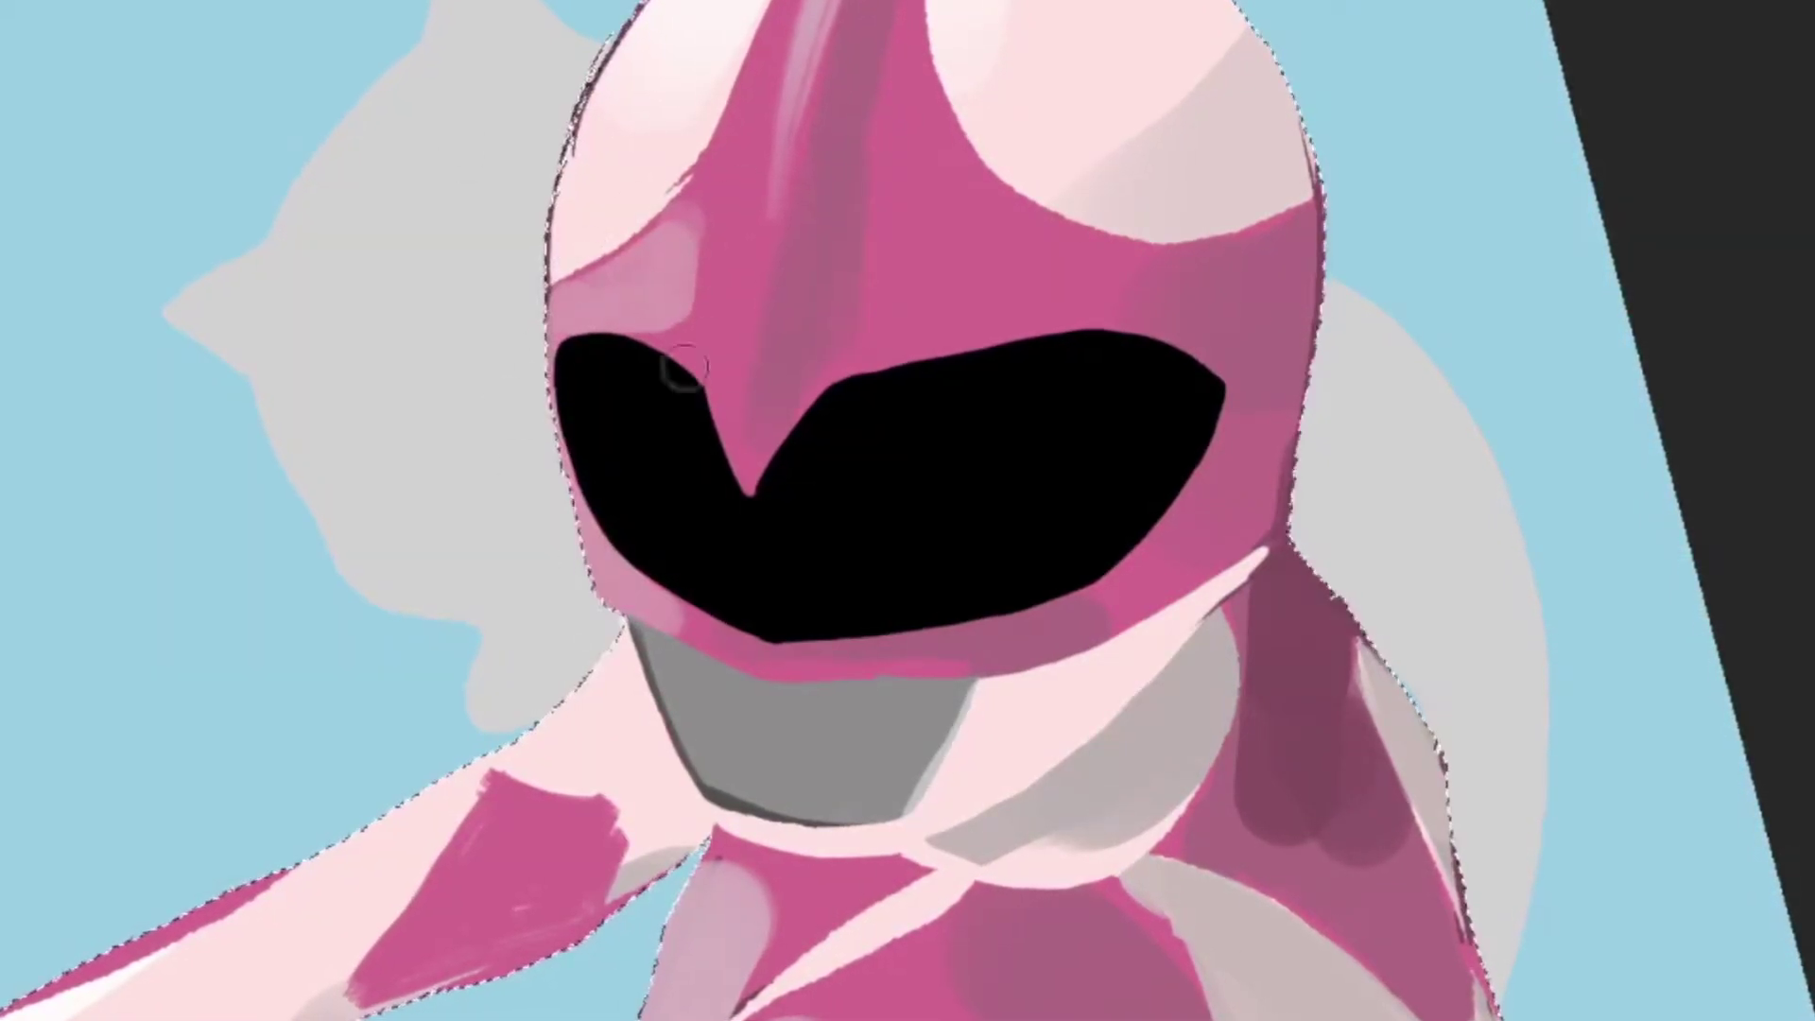
scroll(940, 690, down, 2)
scroll(940, 690, down, 2)
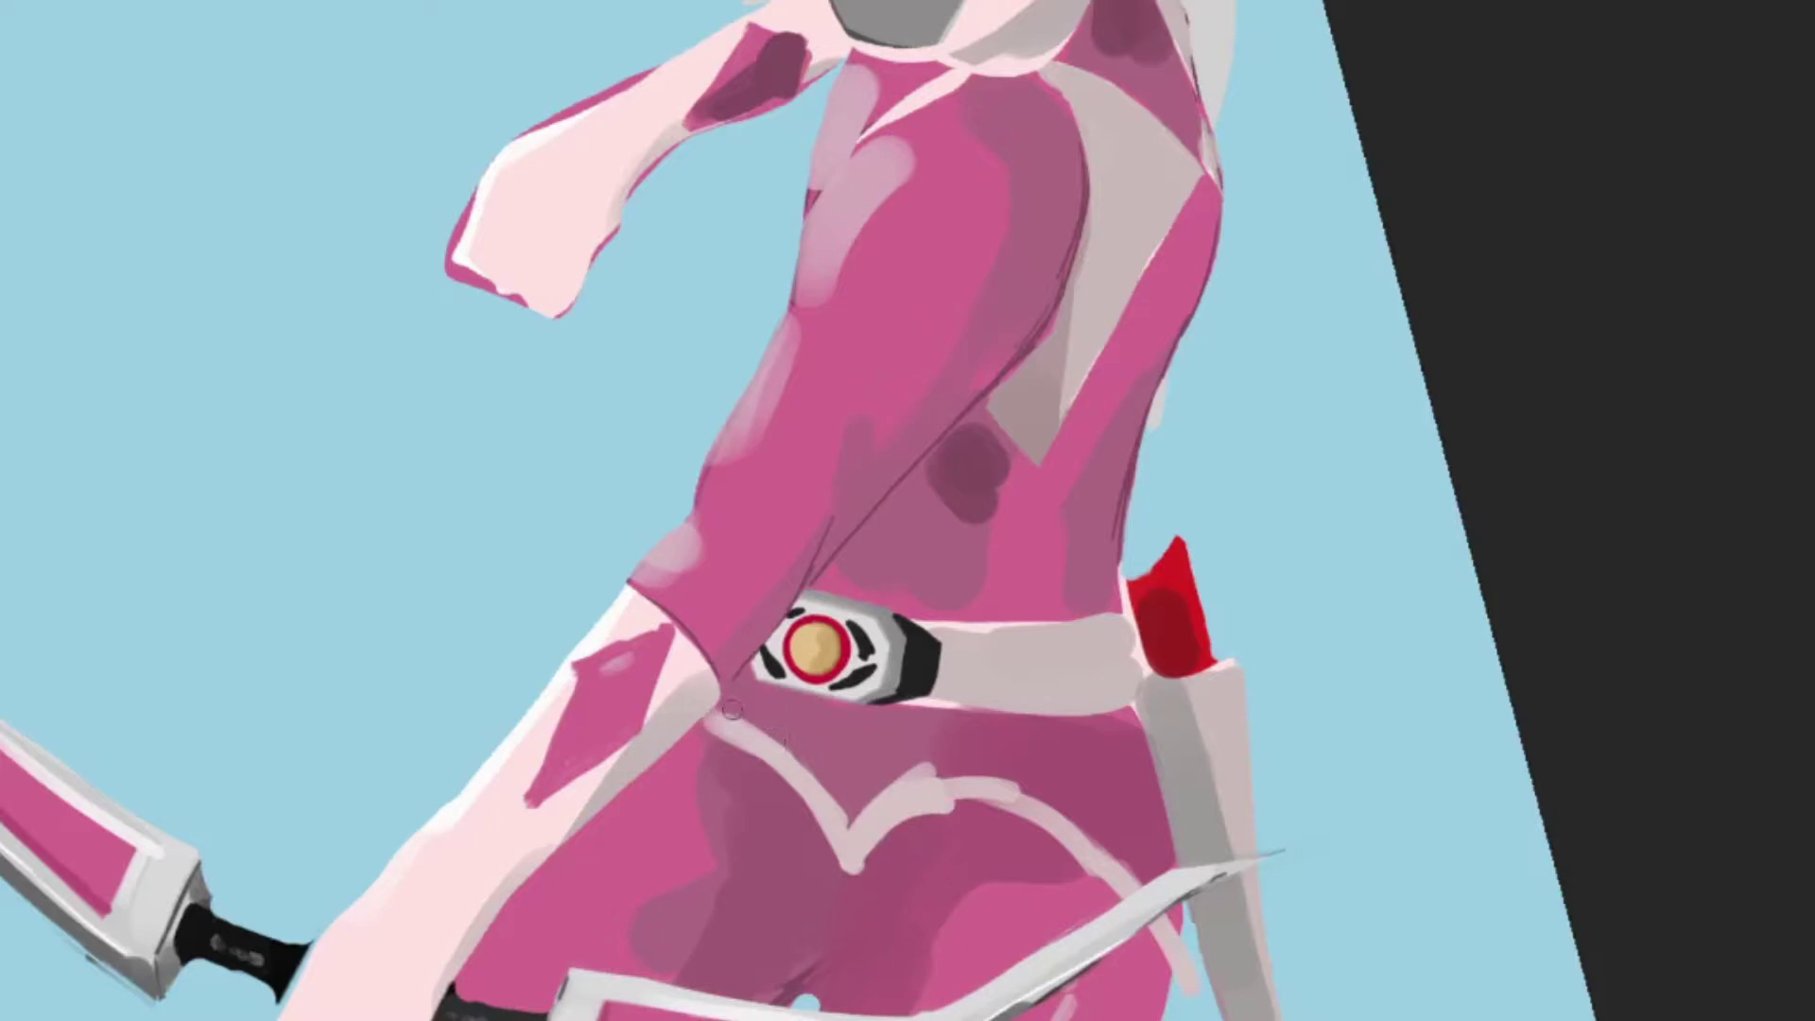
drag(1021, 775, 972, 832)
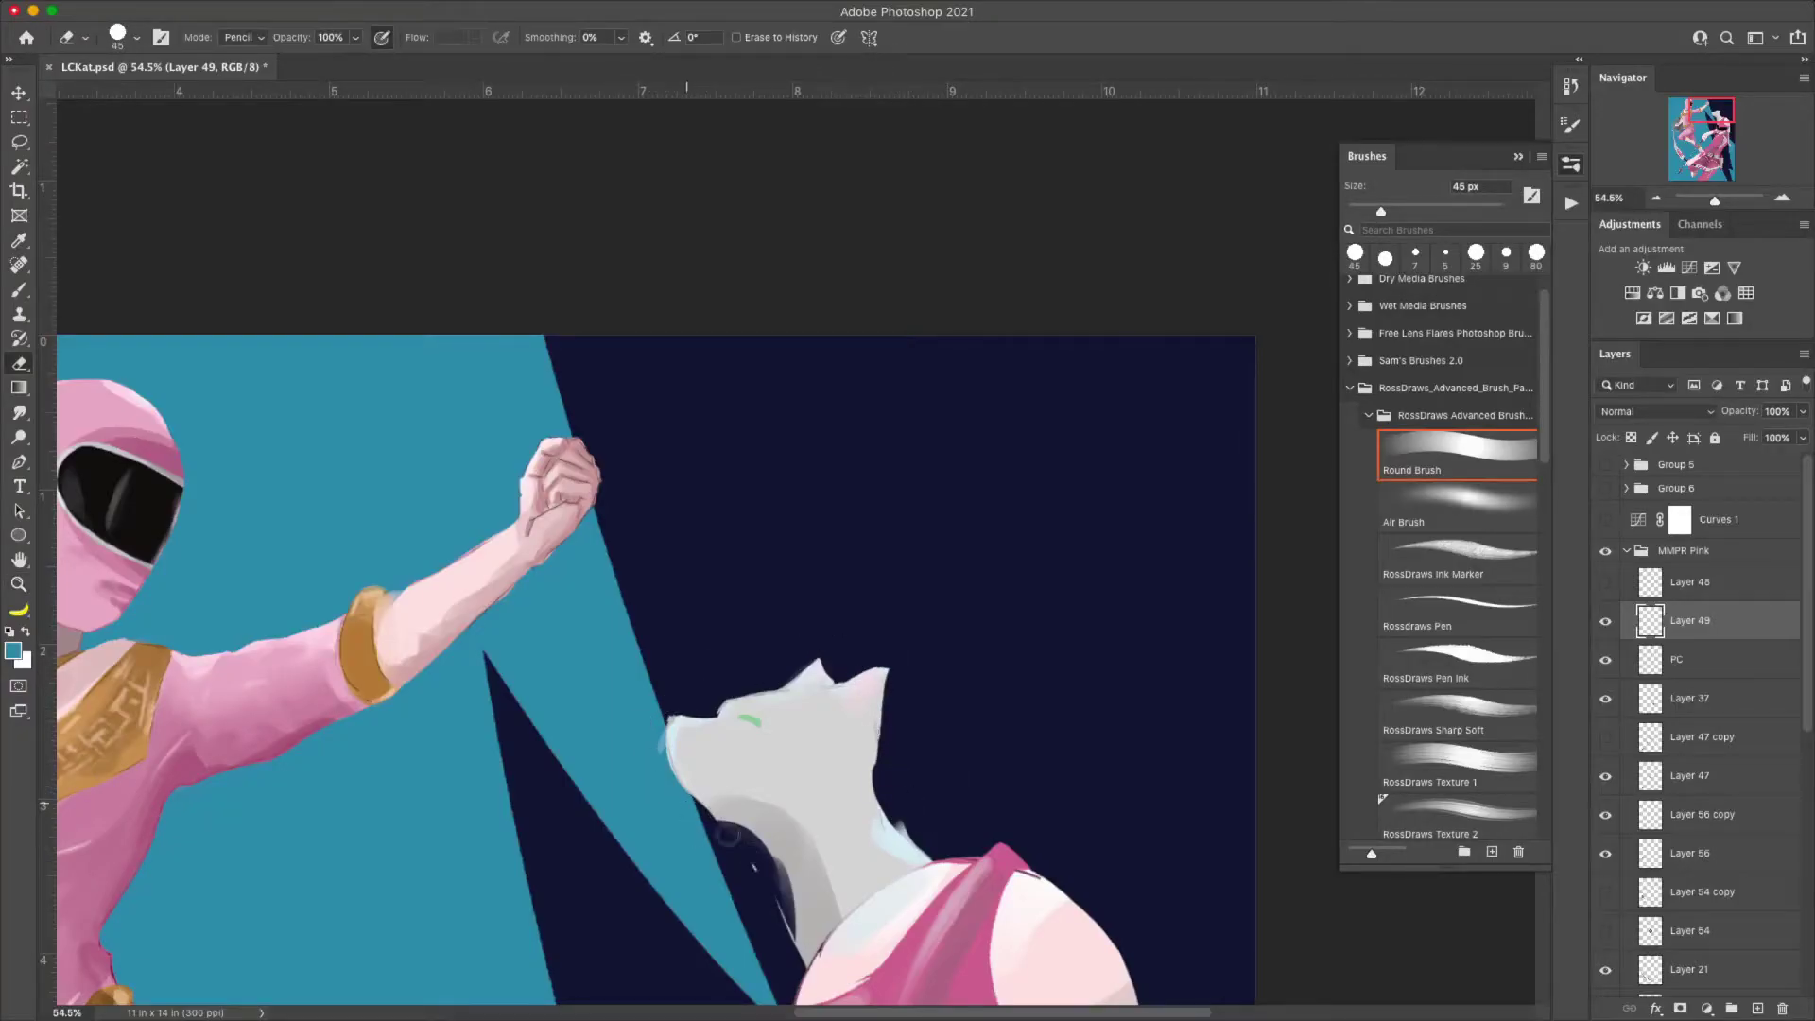
- Inspect the cat's head on the PC layer with a smaller brush, then return to Layer 49 with the Brush
scroll(1004, 510, down, 10)
key(alt+bracketleft)
key(bracketleft)
key(bracketleft)
key(bracketleft)
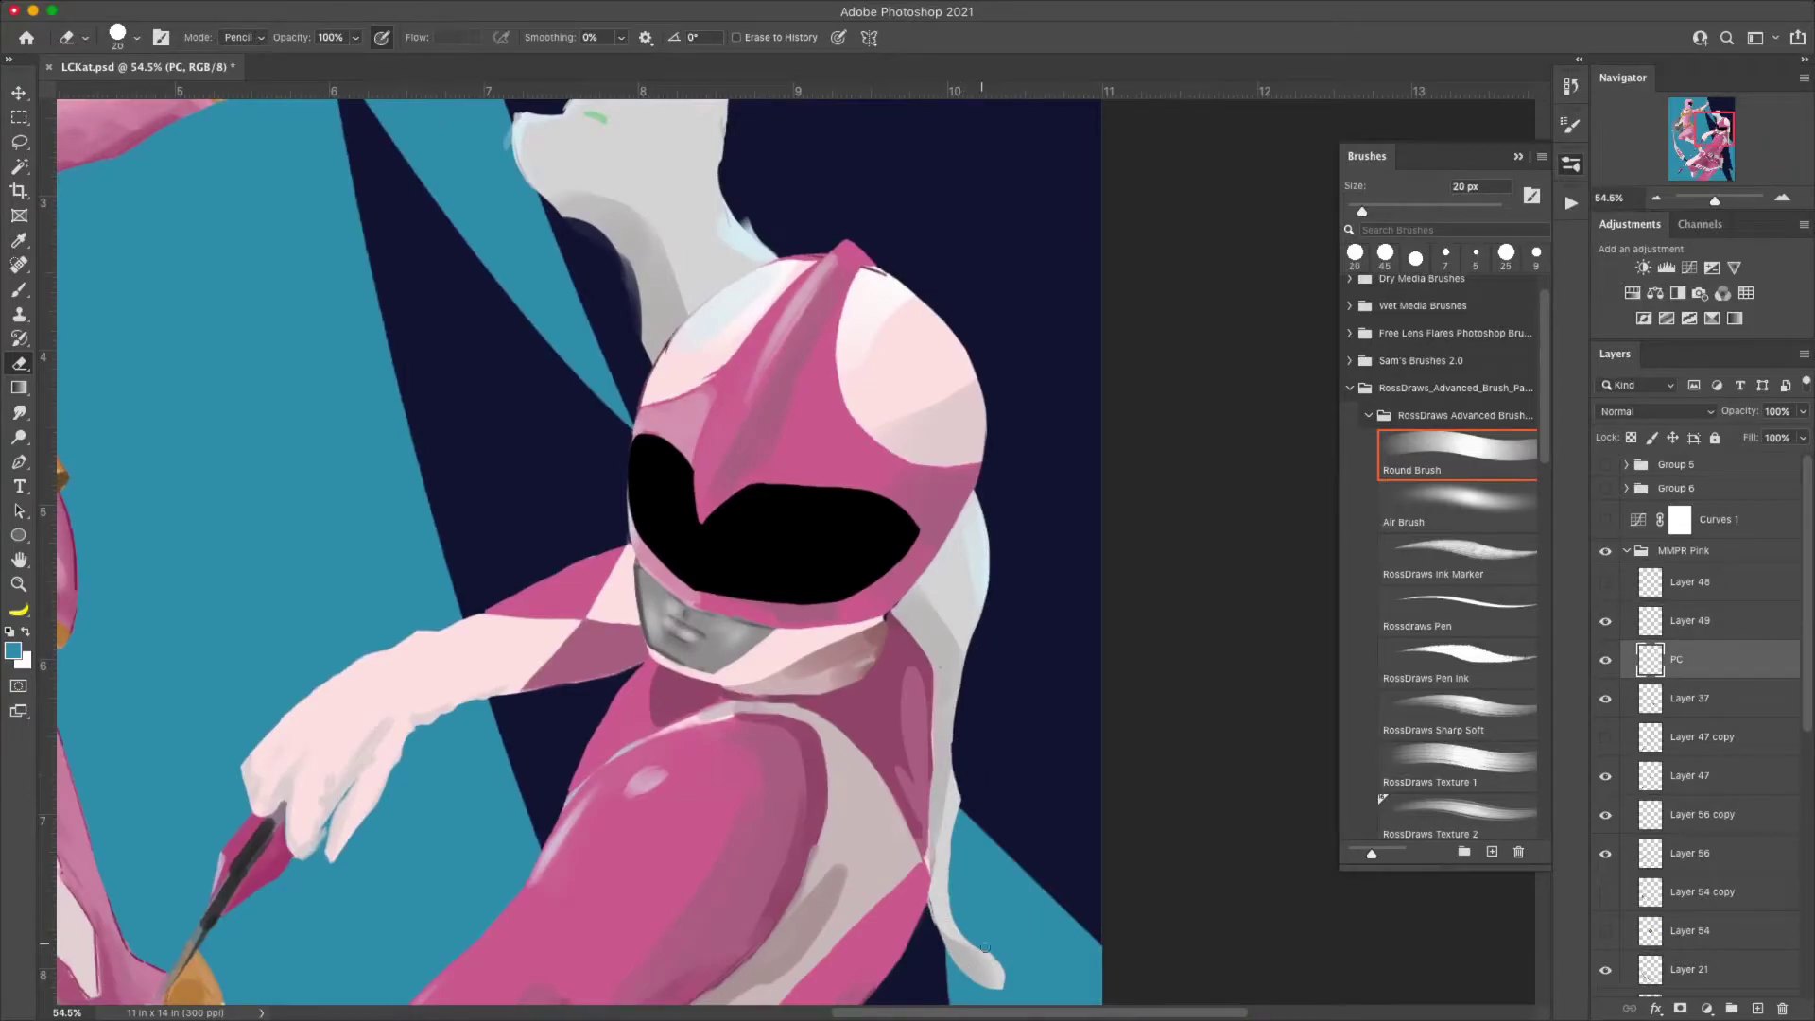
scroll(980, 696, up, 5)
key(ctrl+plus)
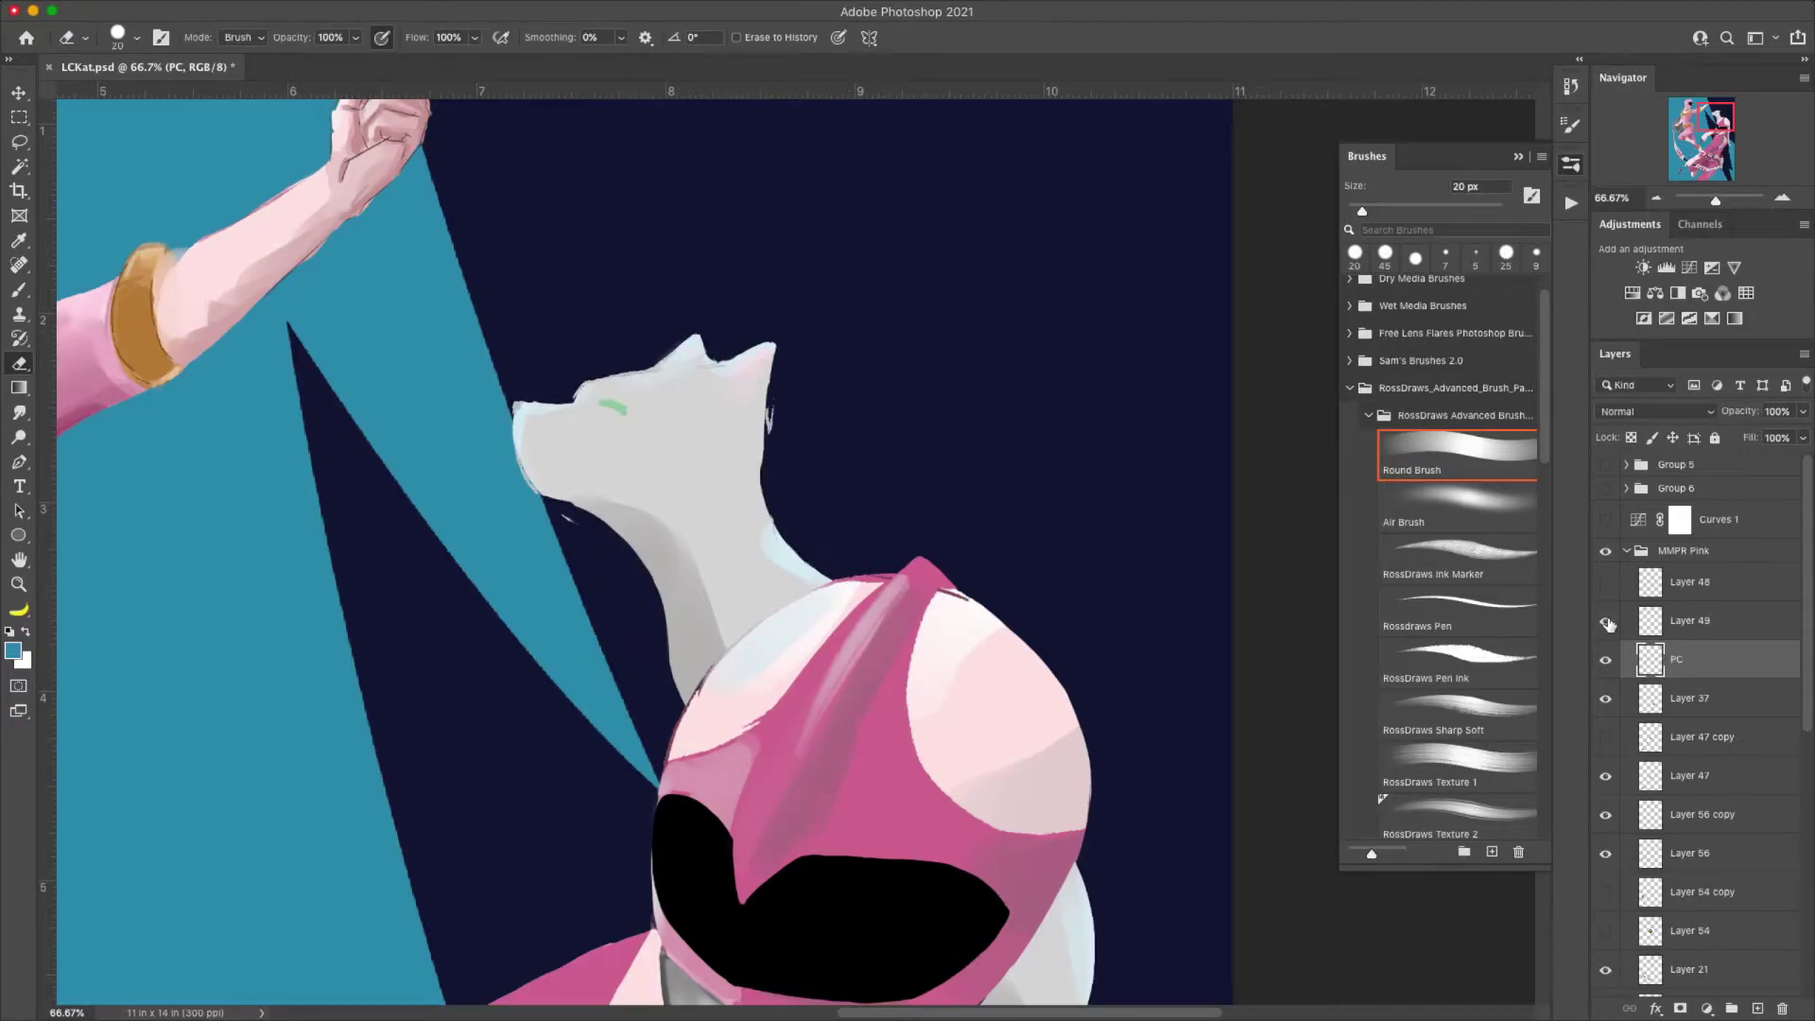
click(1663, 621)
scroll(783, 291, down, 10)
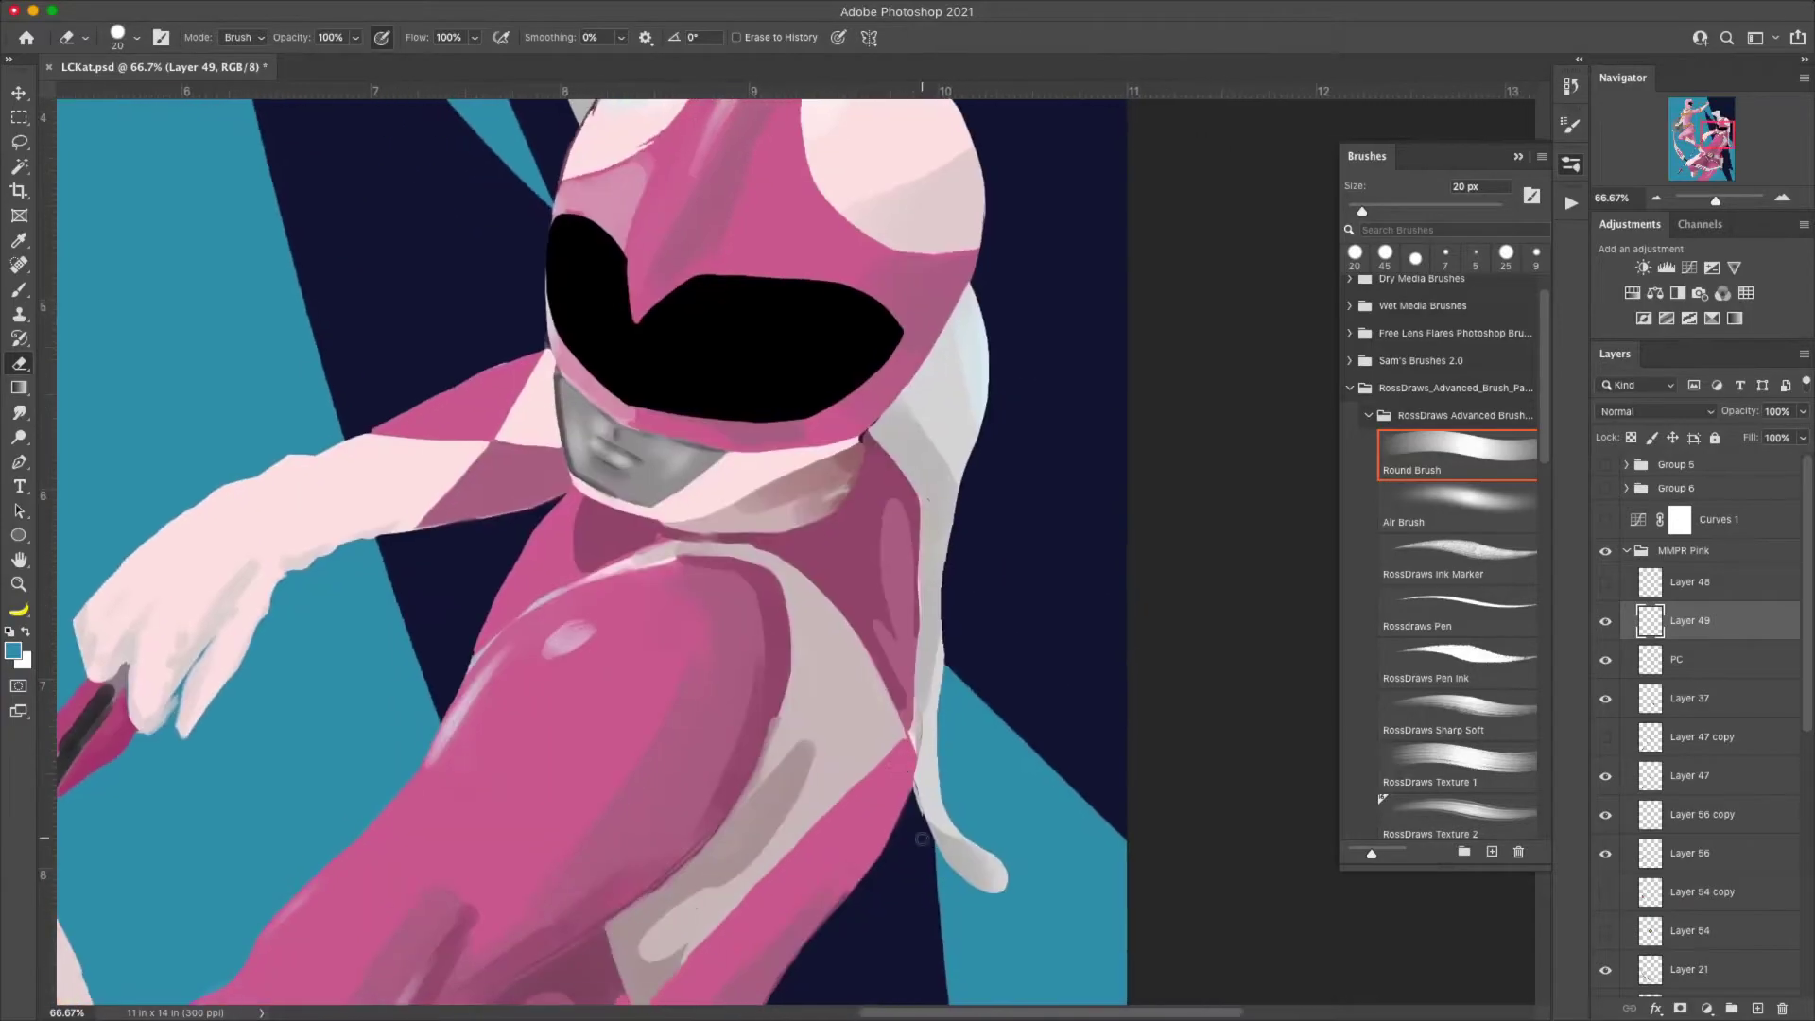
scroll(783, 290, up, 8)
key(b)
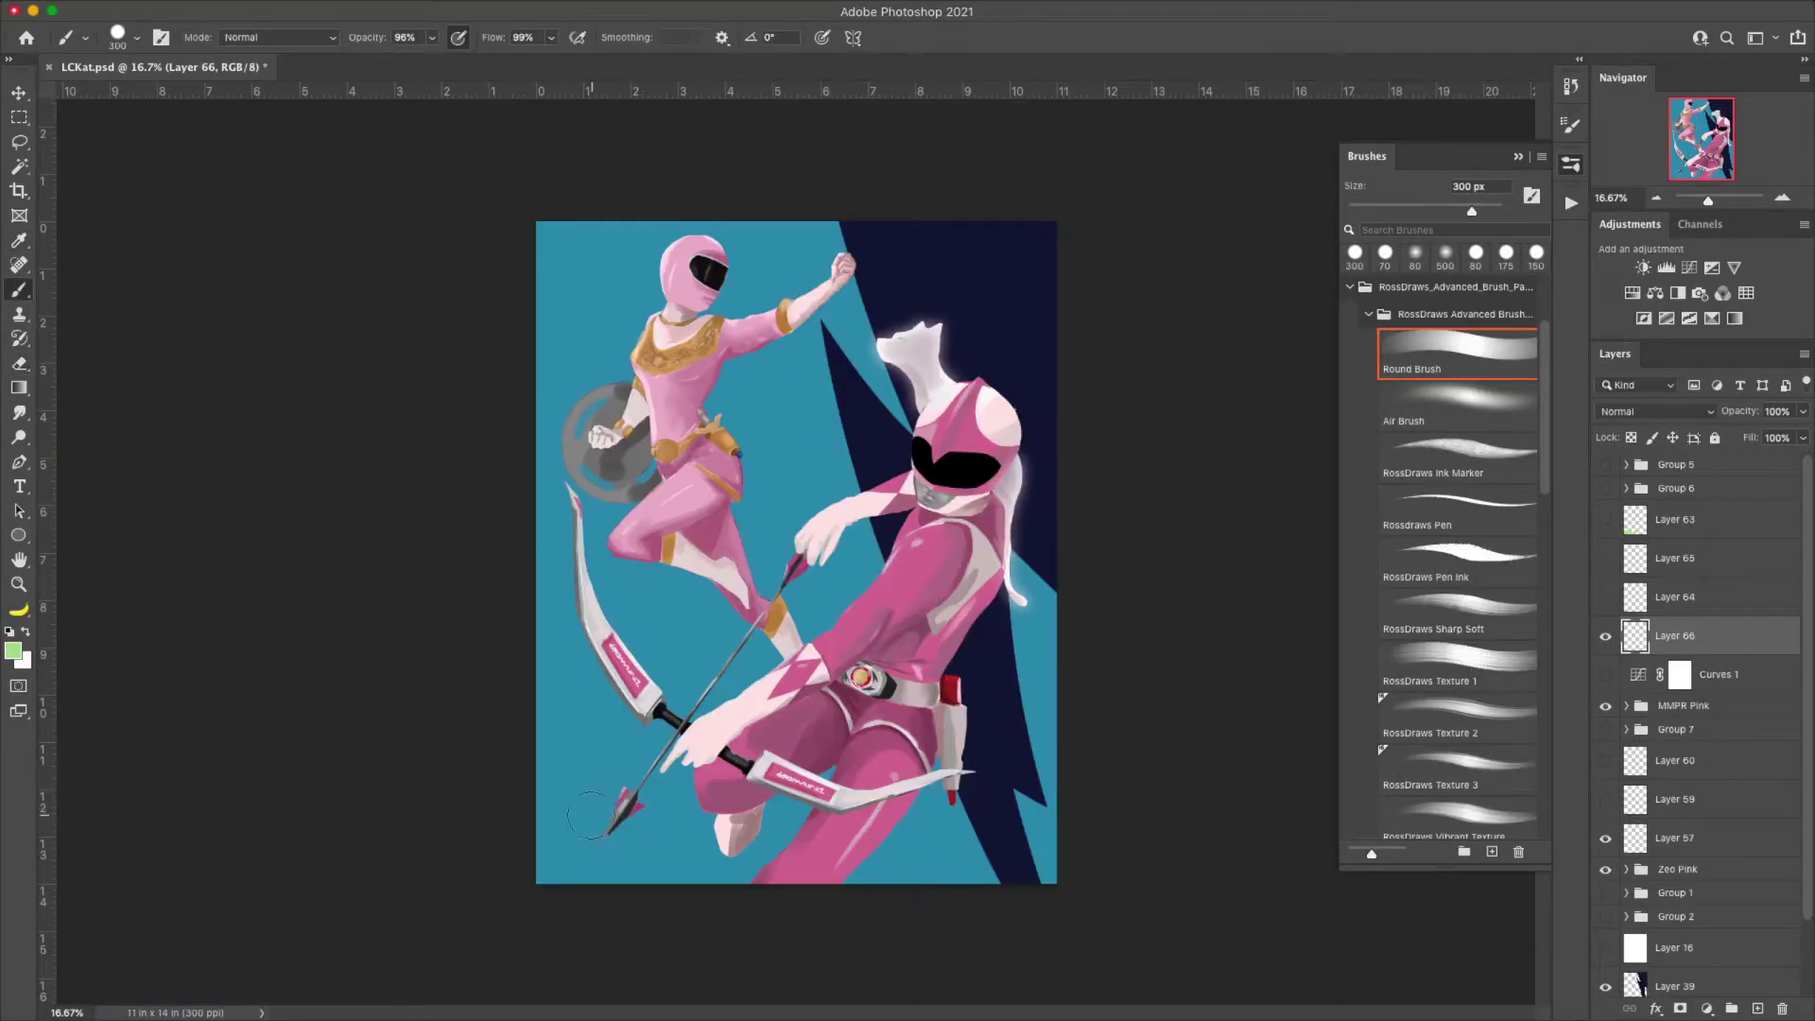
- Load the green energy splash as a selection and paint a darker green core over it
key(e)
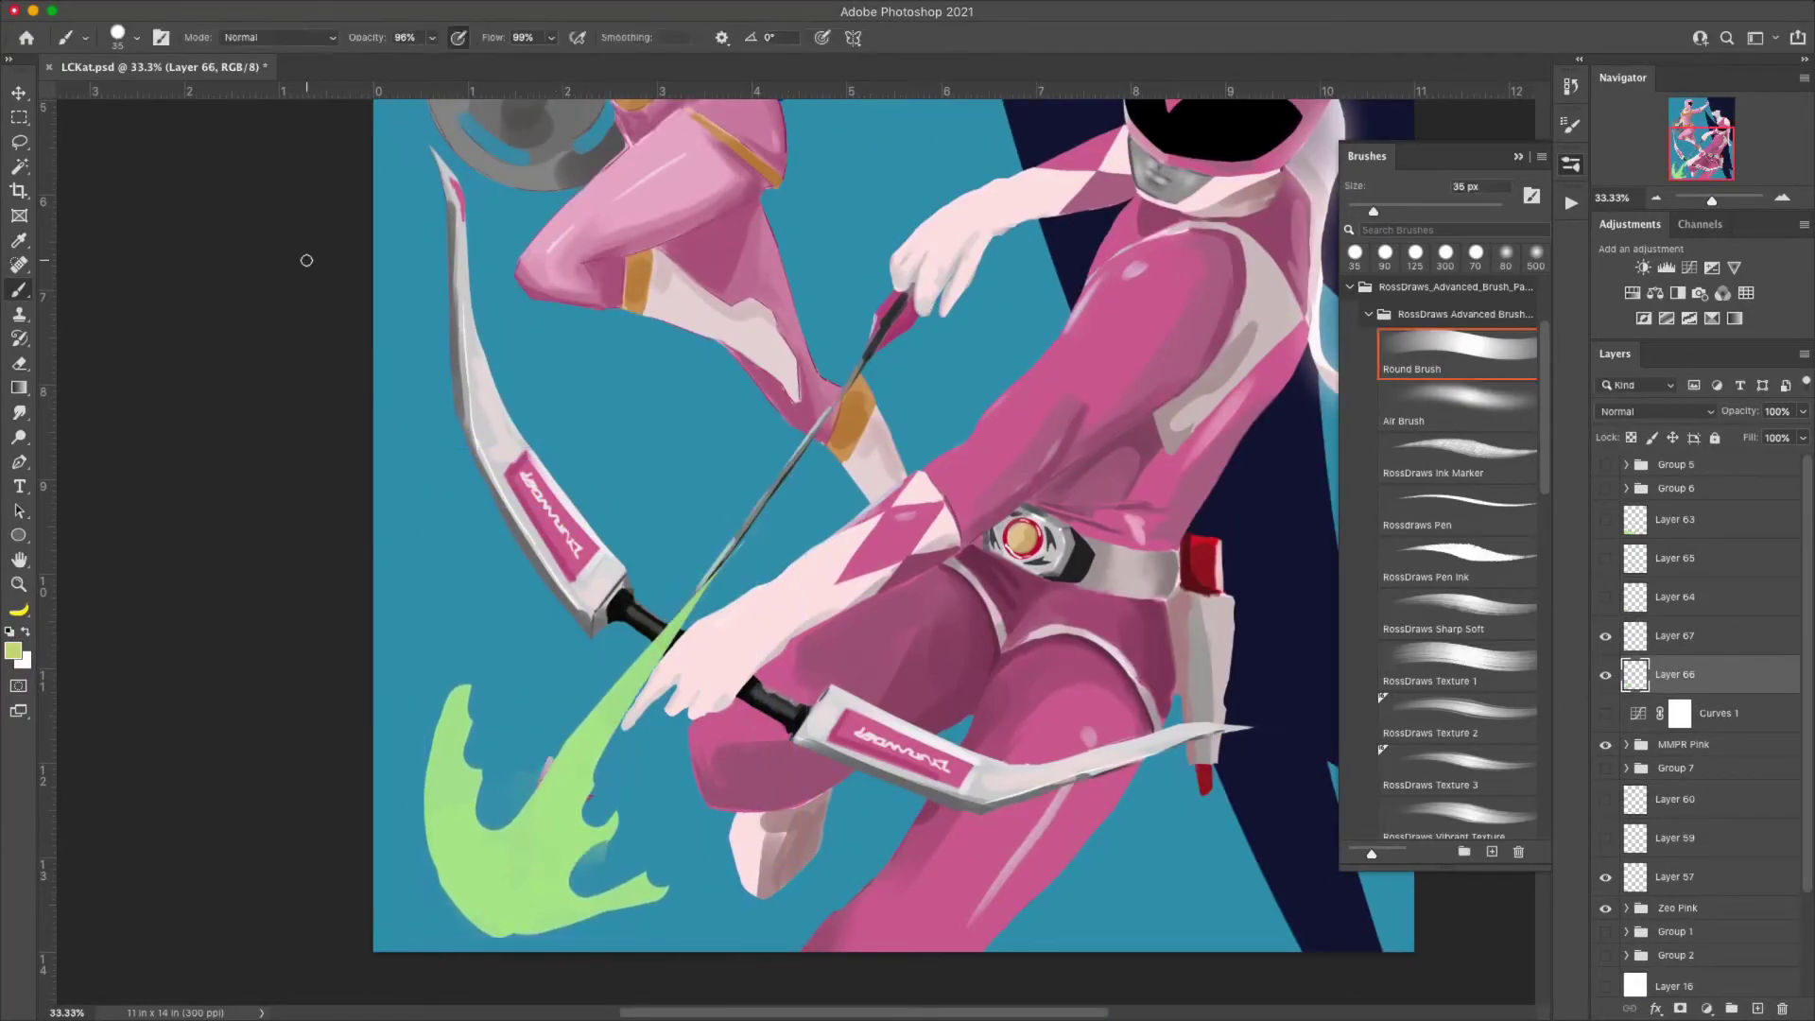
ctrl+click(1635, 636)
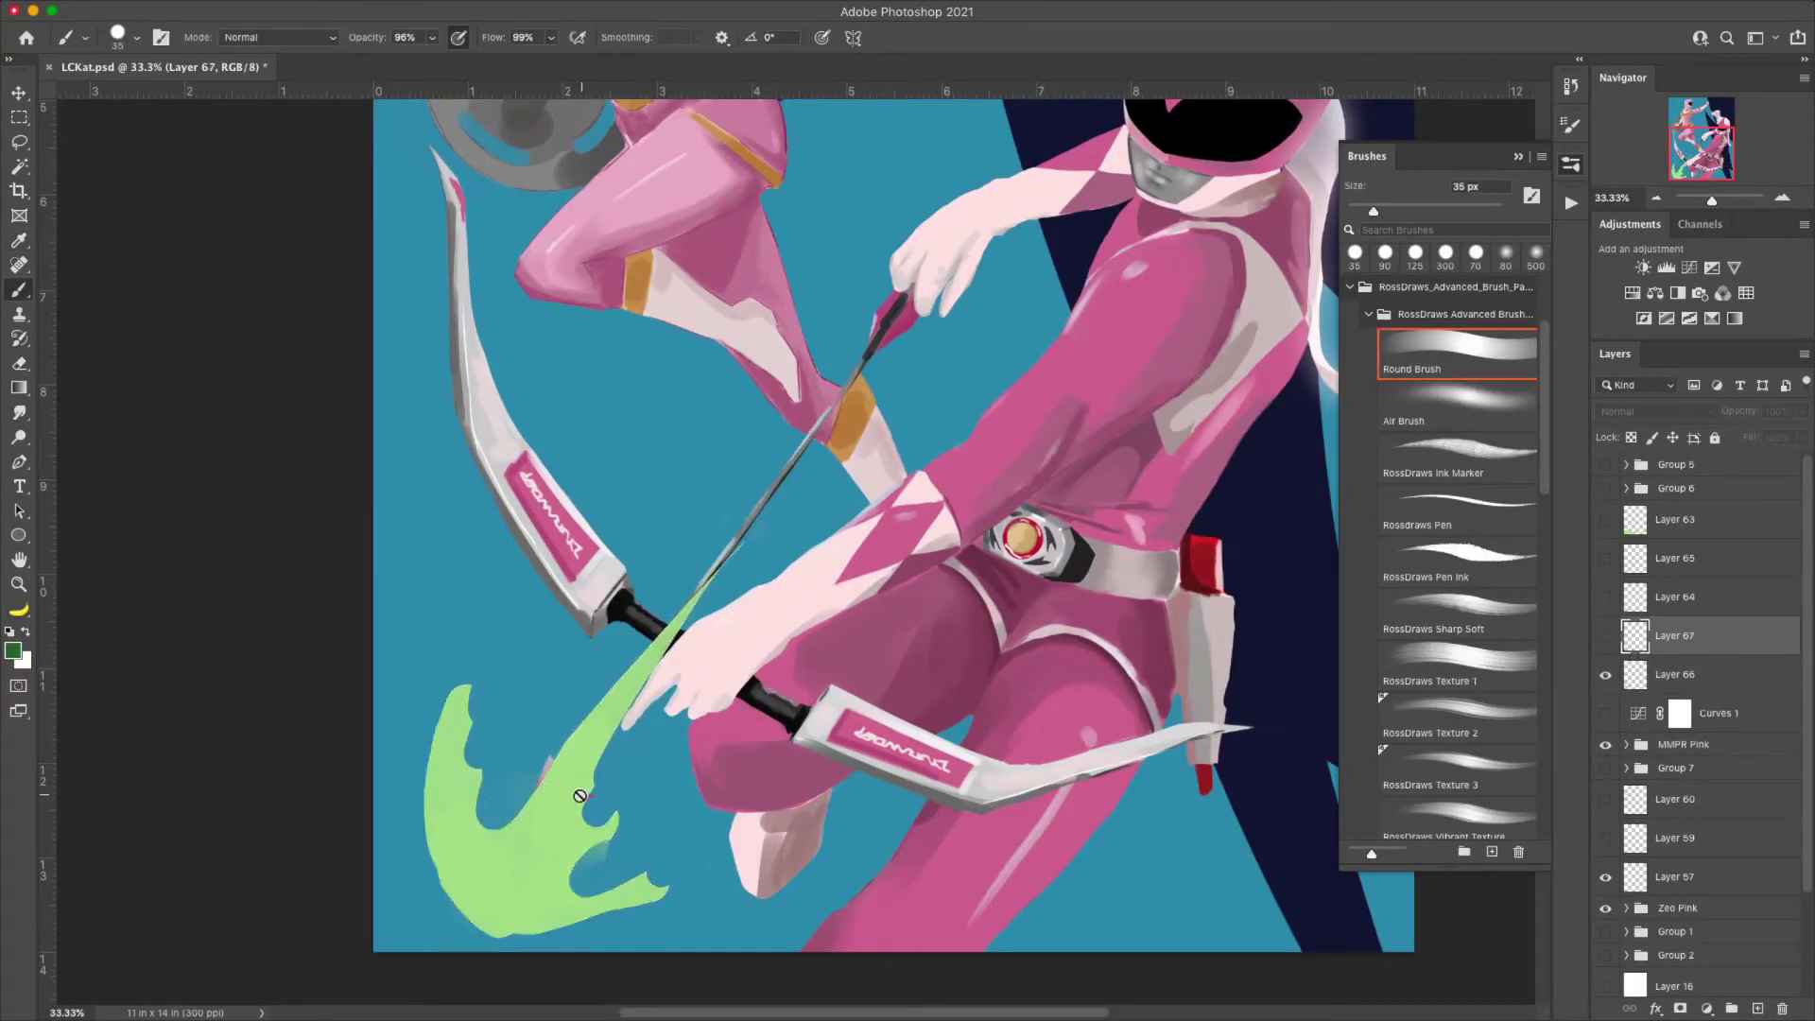
mouse_move(526, 837)
mouse_down()
mouse_move(472, 728)
mouse_move(515, 761)
mouse_move(680, 785)
mouse_move(716, 579)
mouse_move(794, 463)
mouse_up()
key(e)
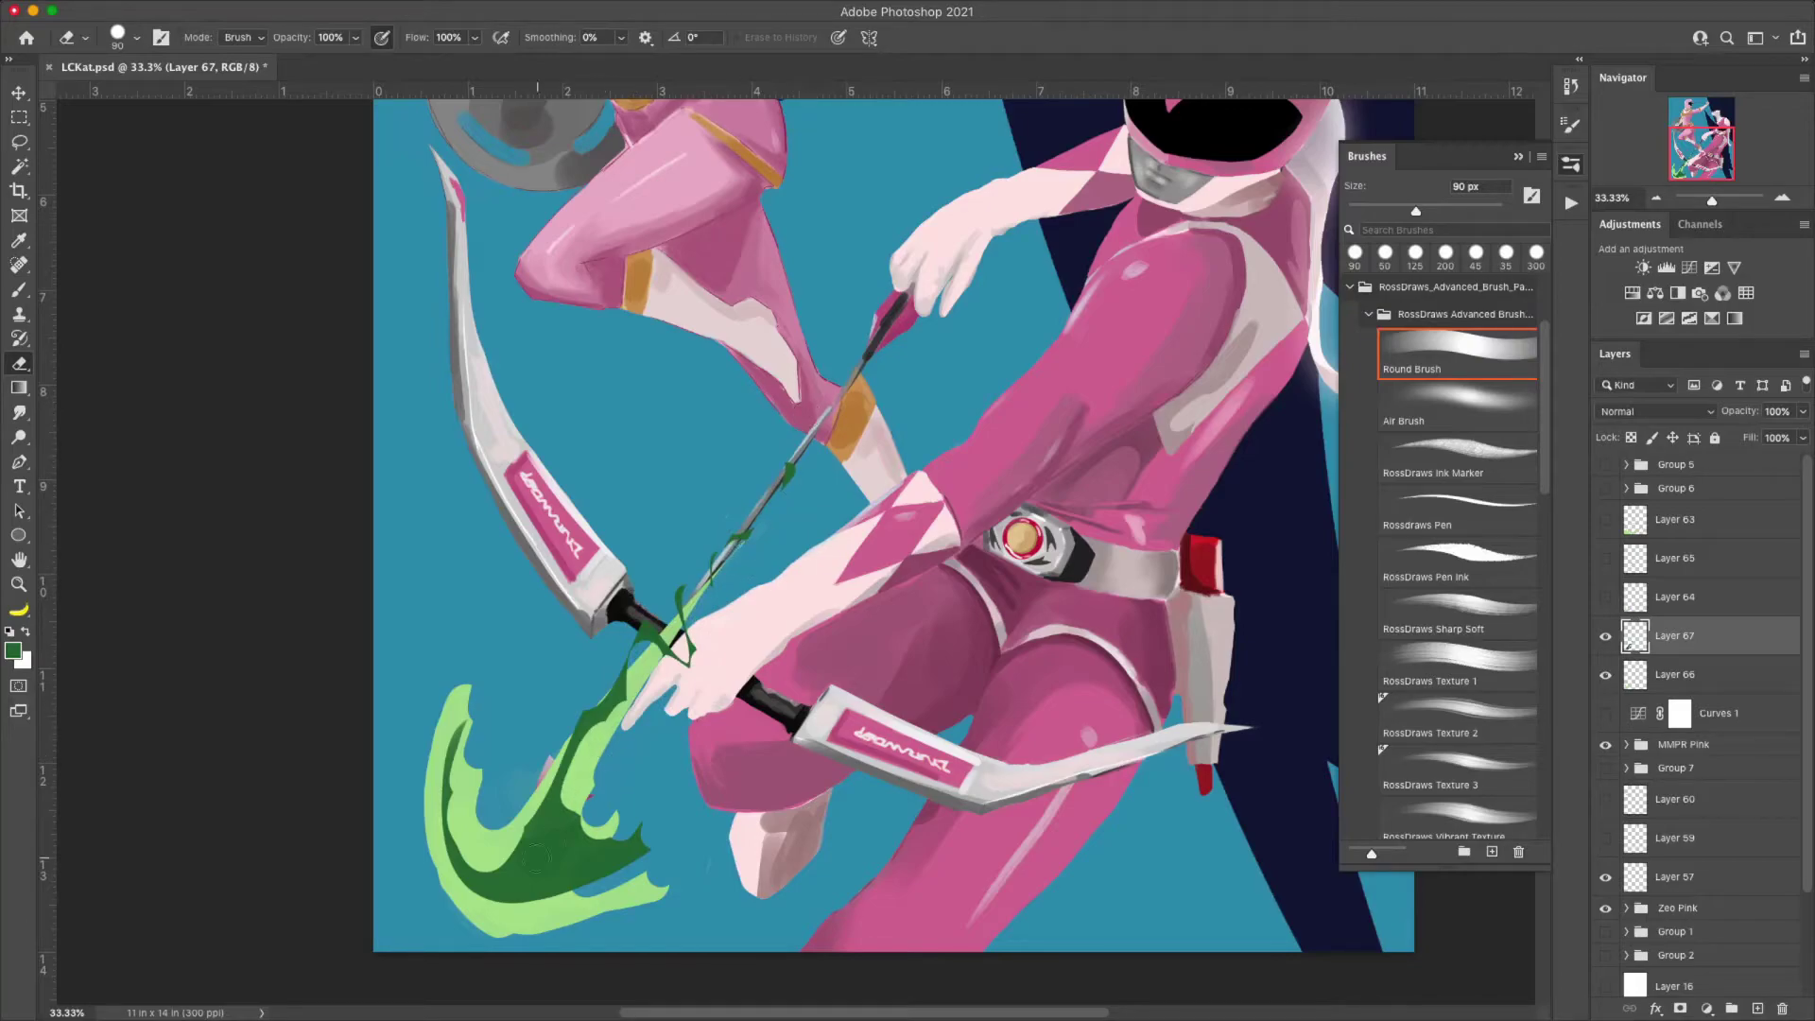
- Zoom out to the whole painting and put both green splash layers into Free Transform
key(ctrl+minus)
key(ctrl+minus)
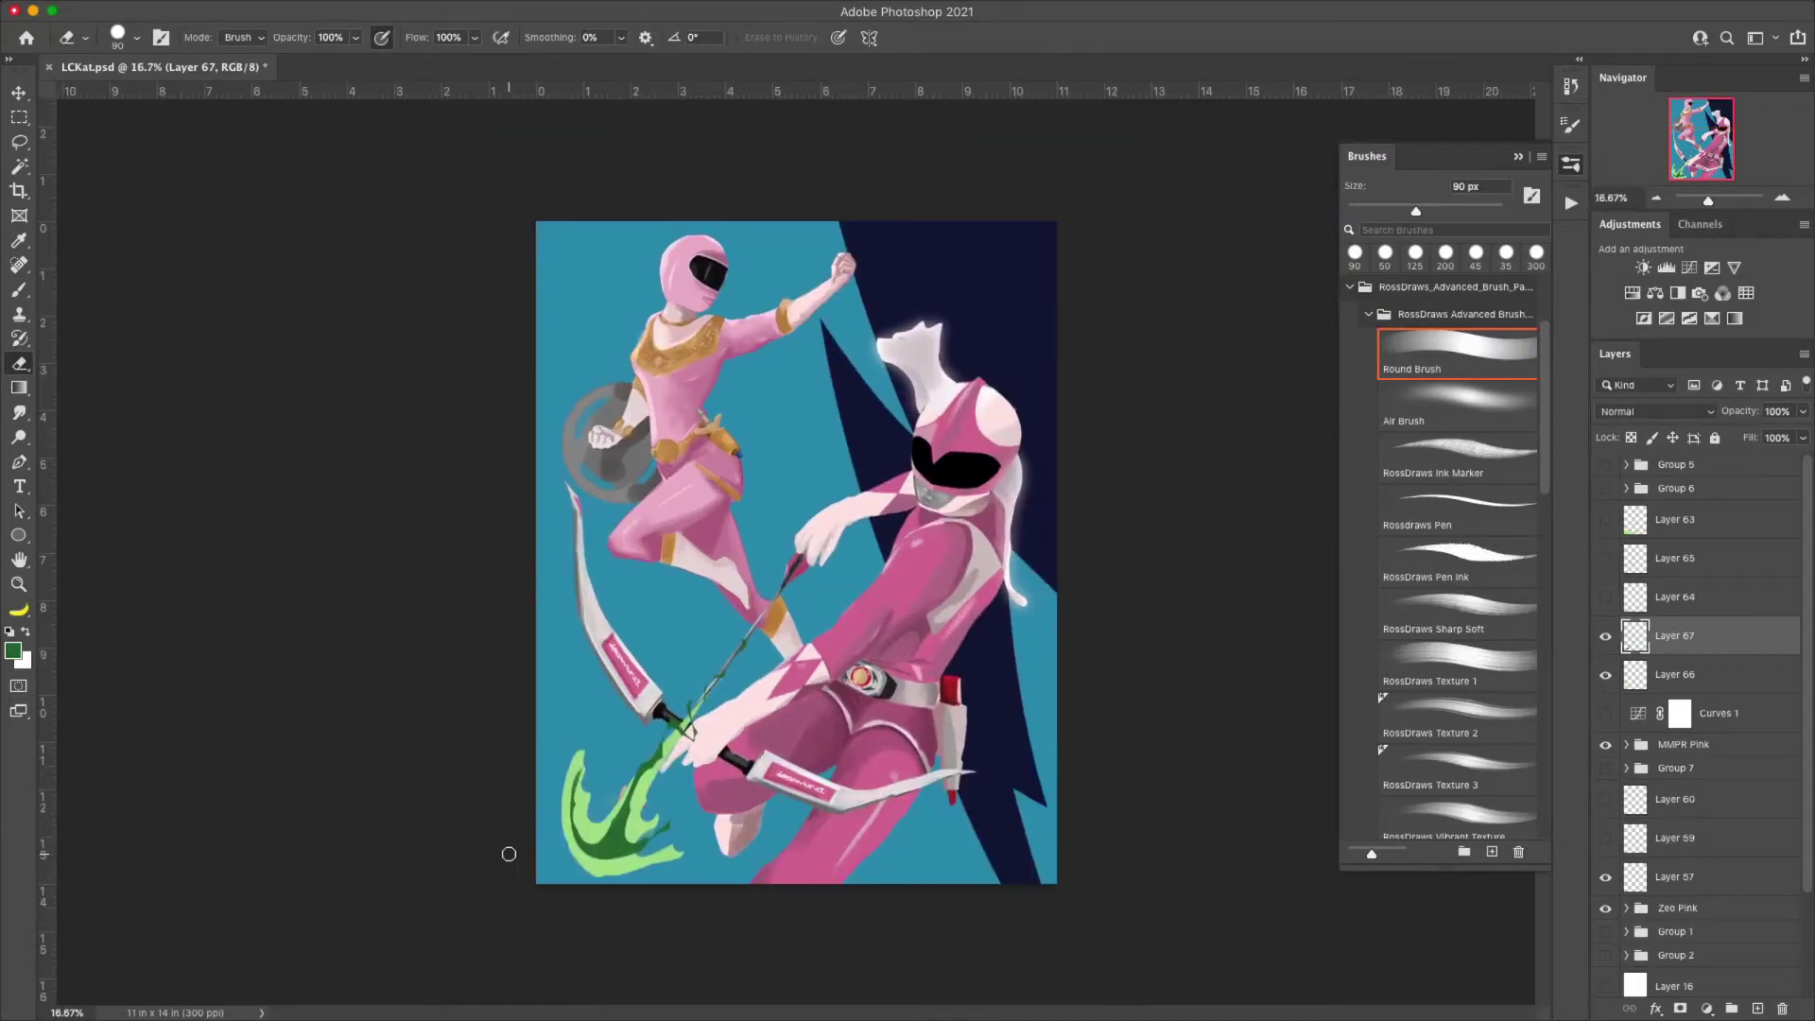
key(alt+bracketleft)
key(ctrl+t)
- Warp both green splash layers so the energy bends along the bow
right_click(624, 605)
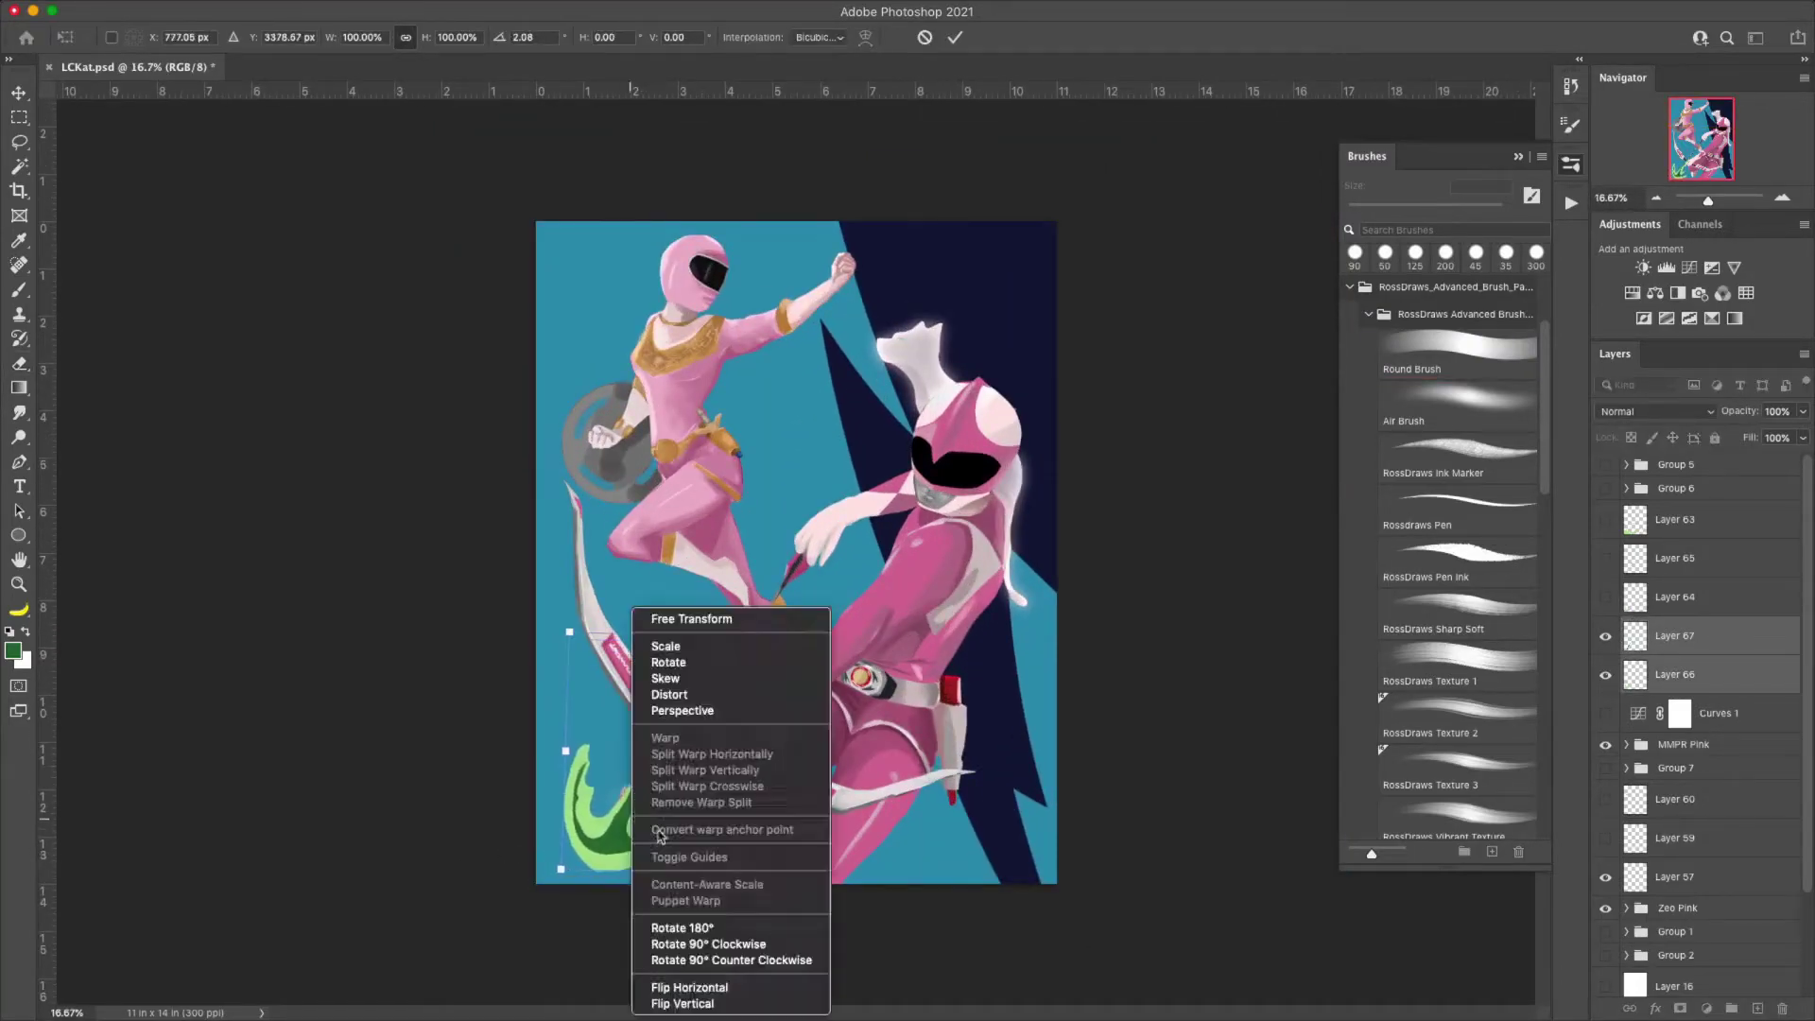
key(Escape)
right_click(644, 817)
click(683, 737)
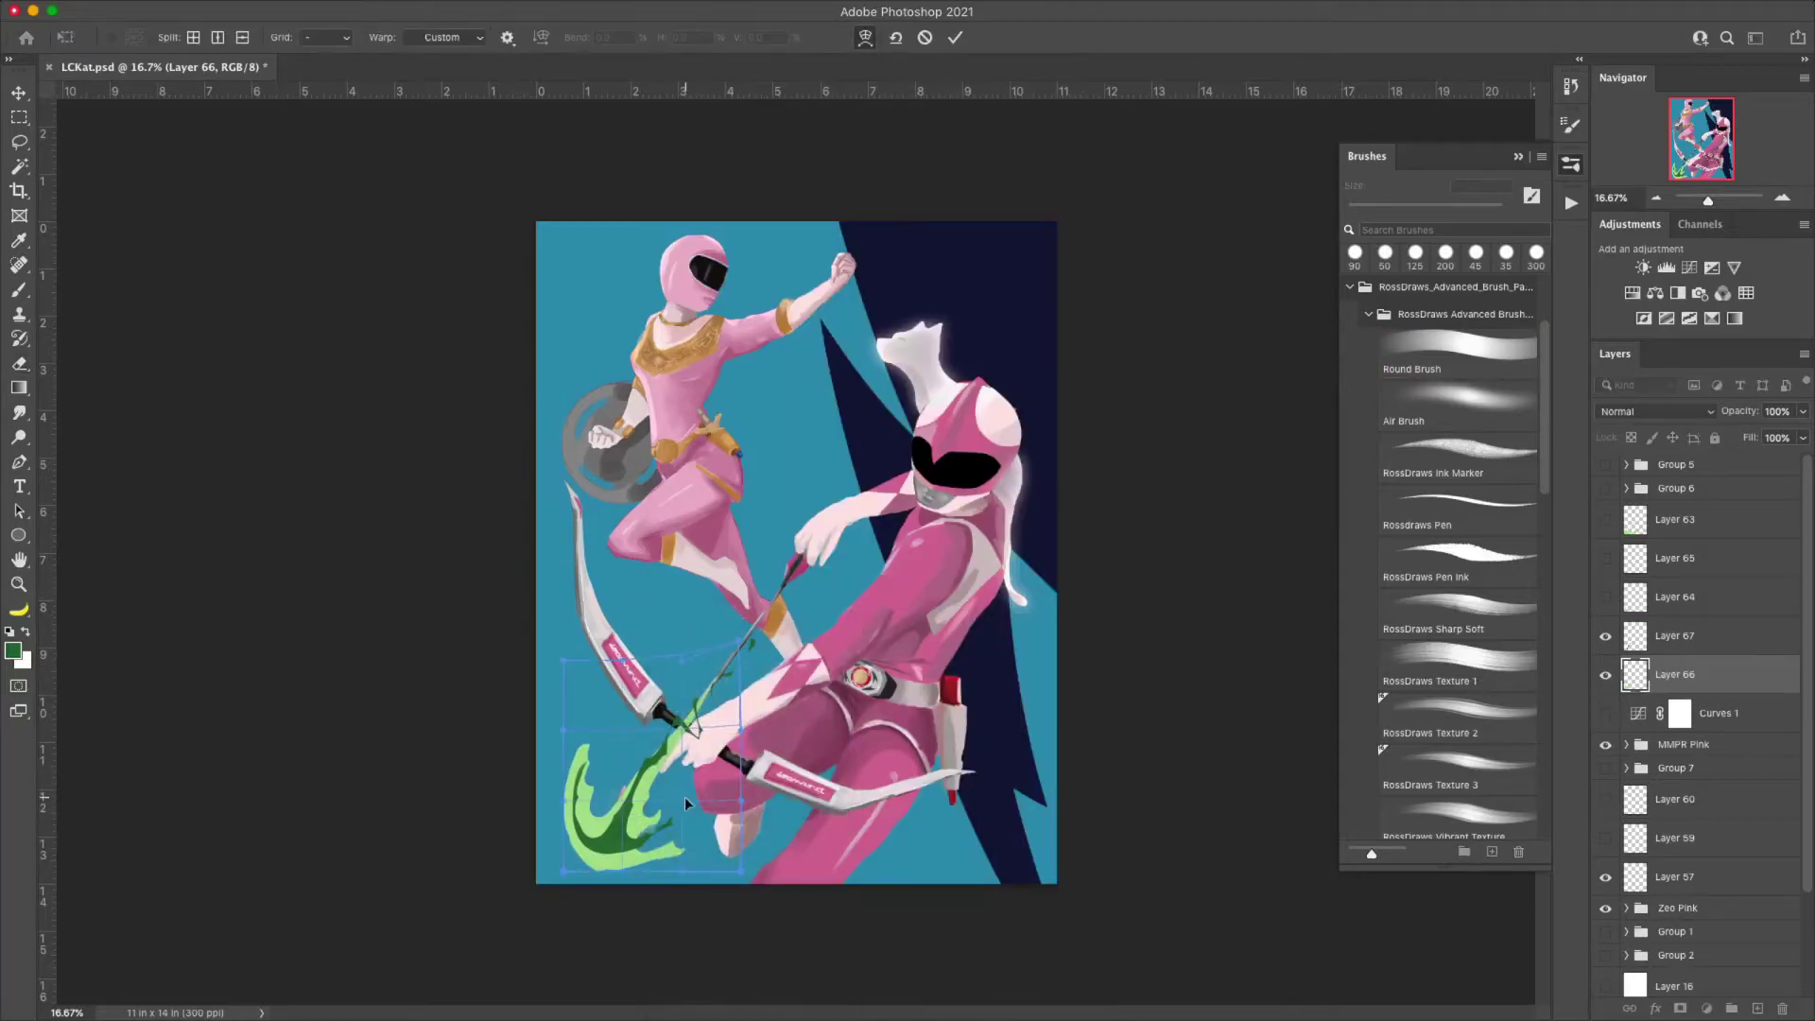
mouse_move(683, 737)
mouse_down()
mouse_move(661, 736)
mouse_move(710, 841)
mouse_up()
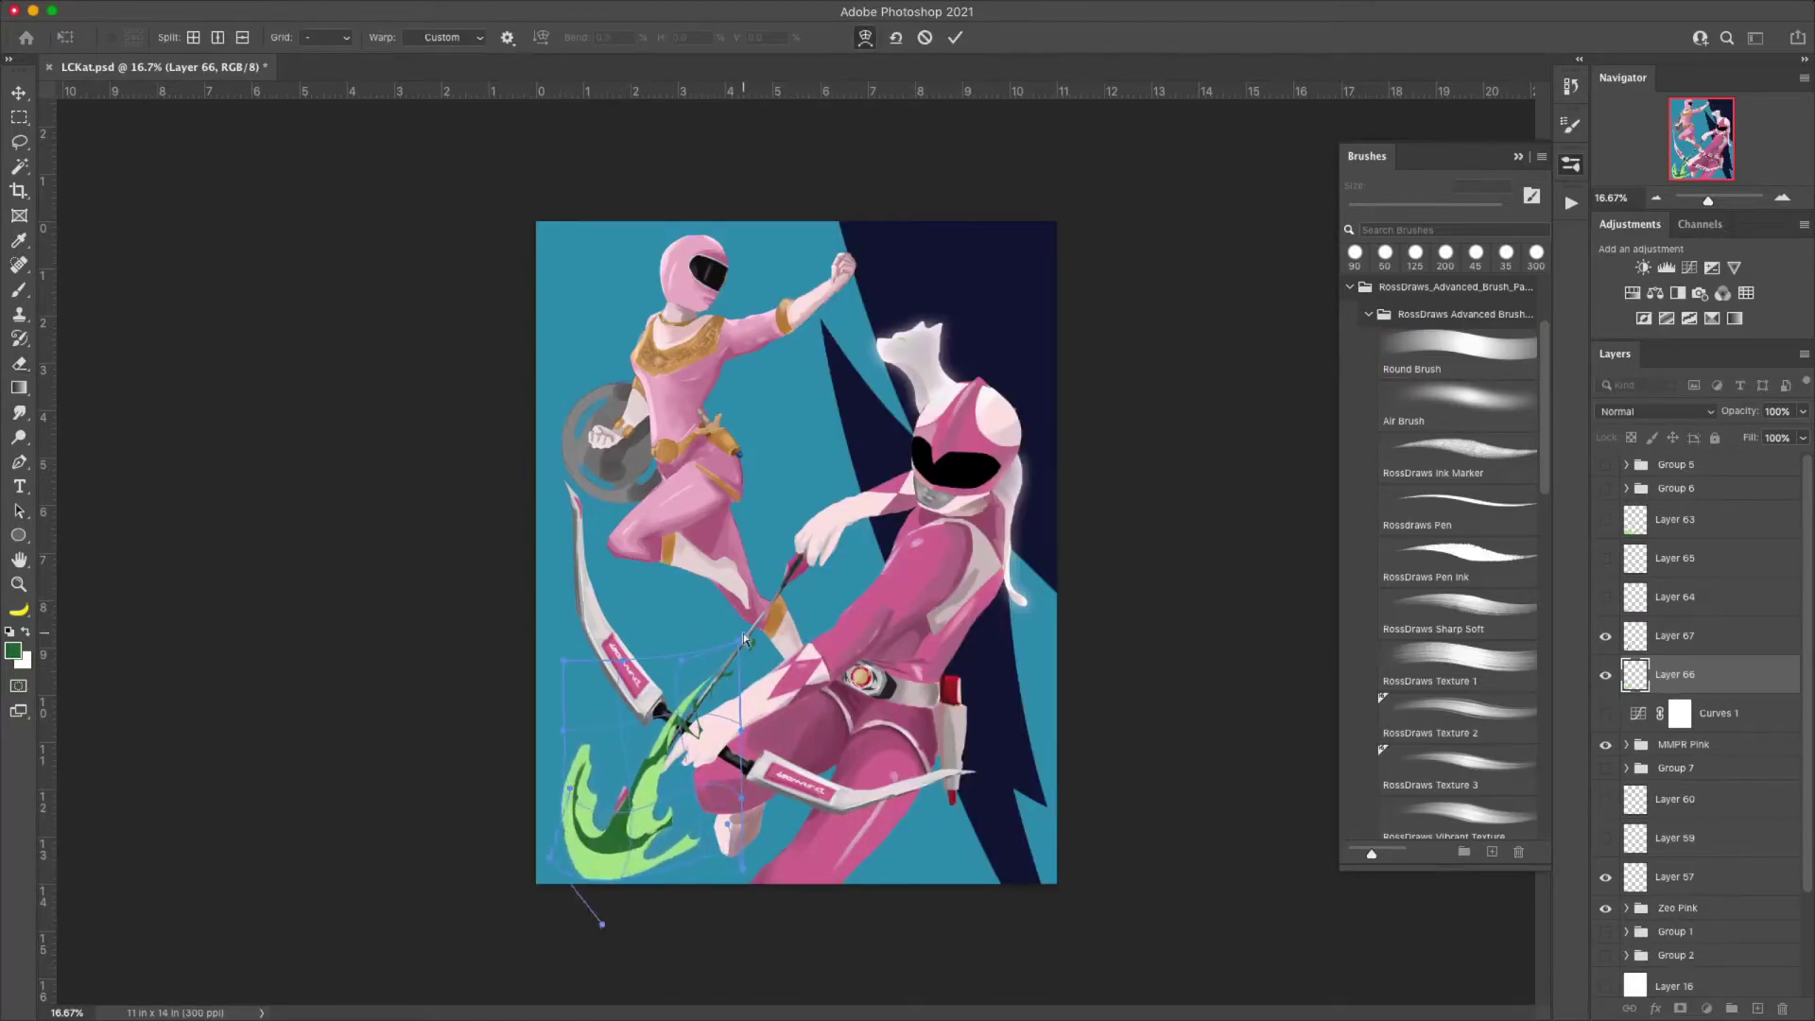
key(Return)
key(alt+bracketright)
key(ctrl+t)
right_click(579, 594)
click(694, 784)
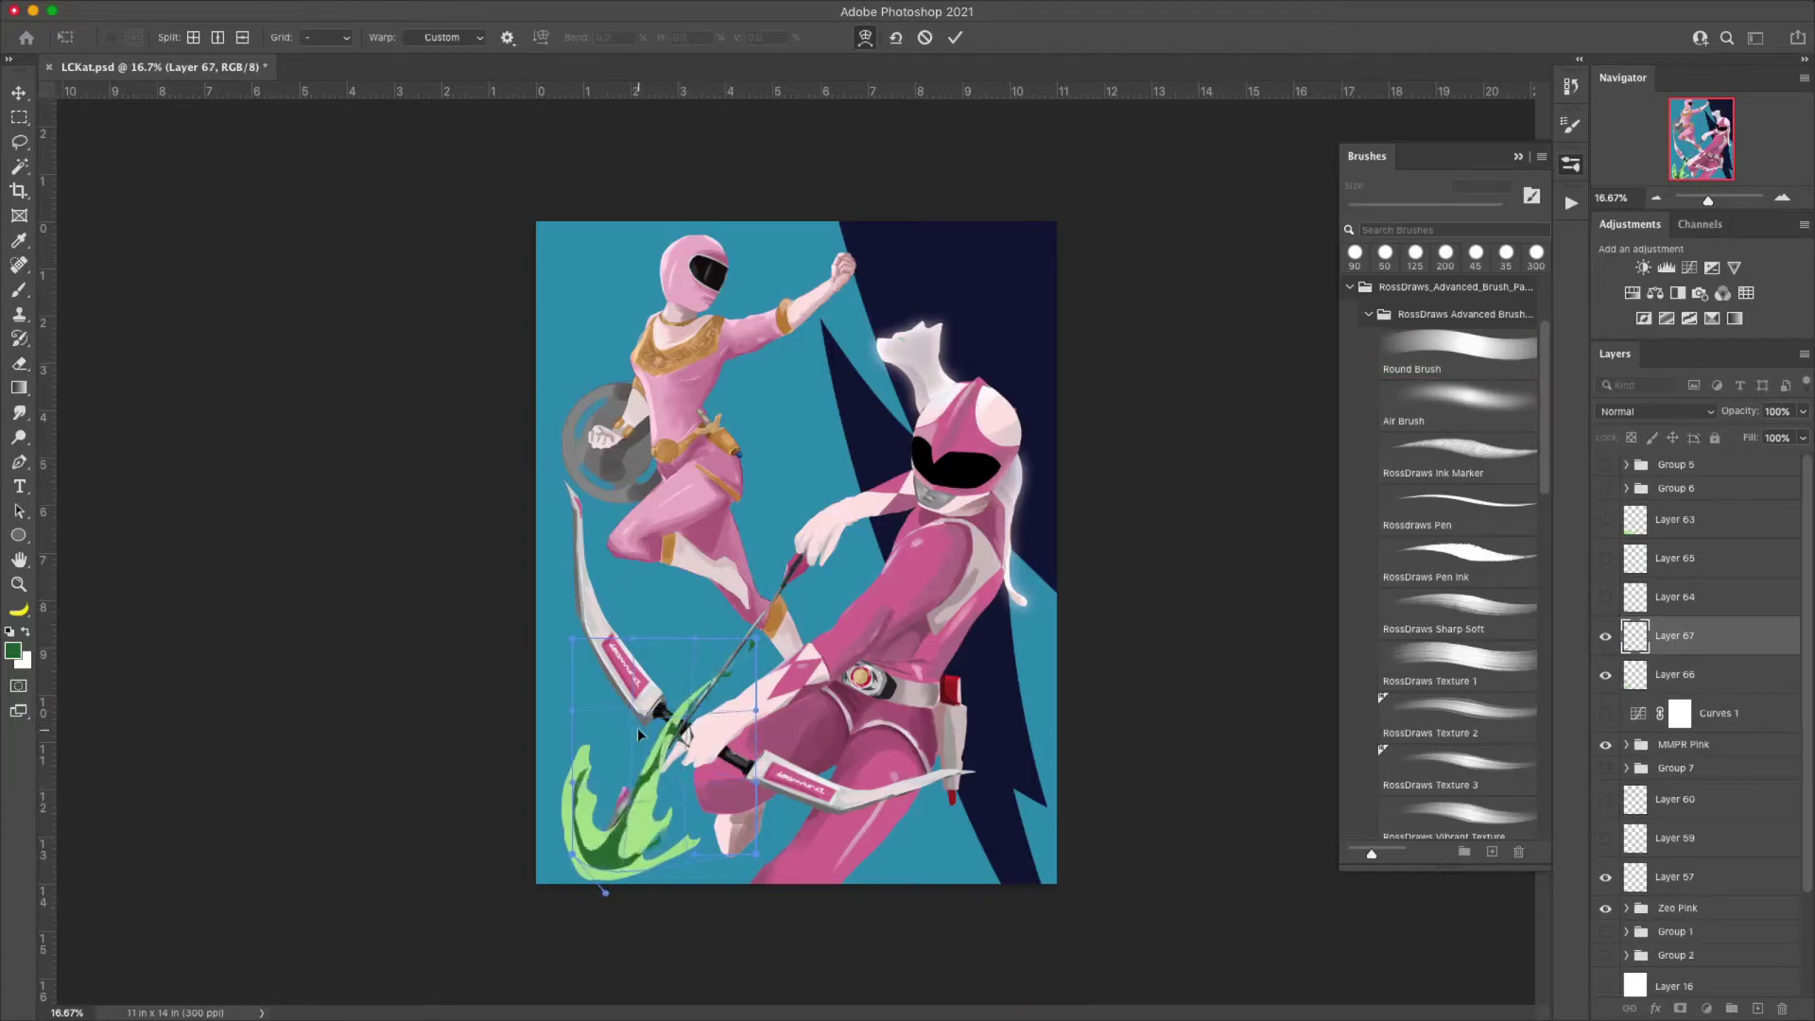
key(Return)
- Check the splash layers' blending modes, keep Normal, hide the rulers and zoom out
key(e)
scroll(693, 777, up, 3)
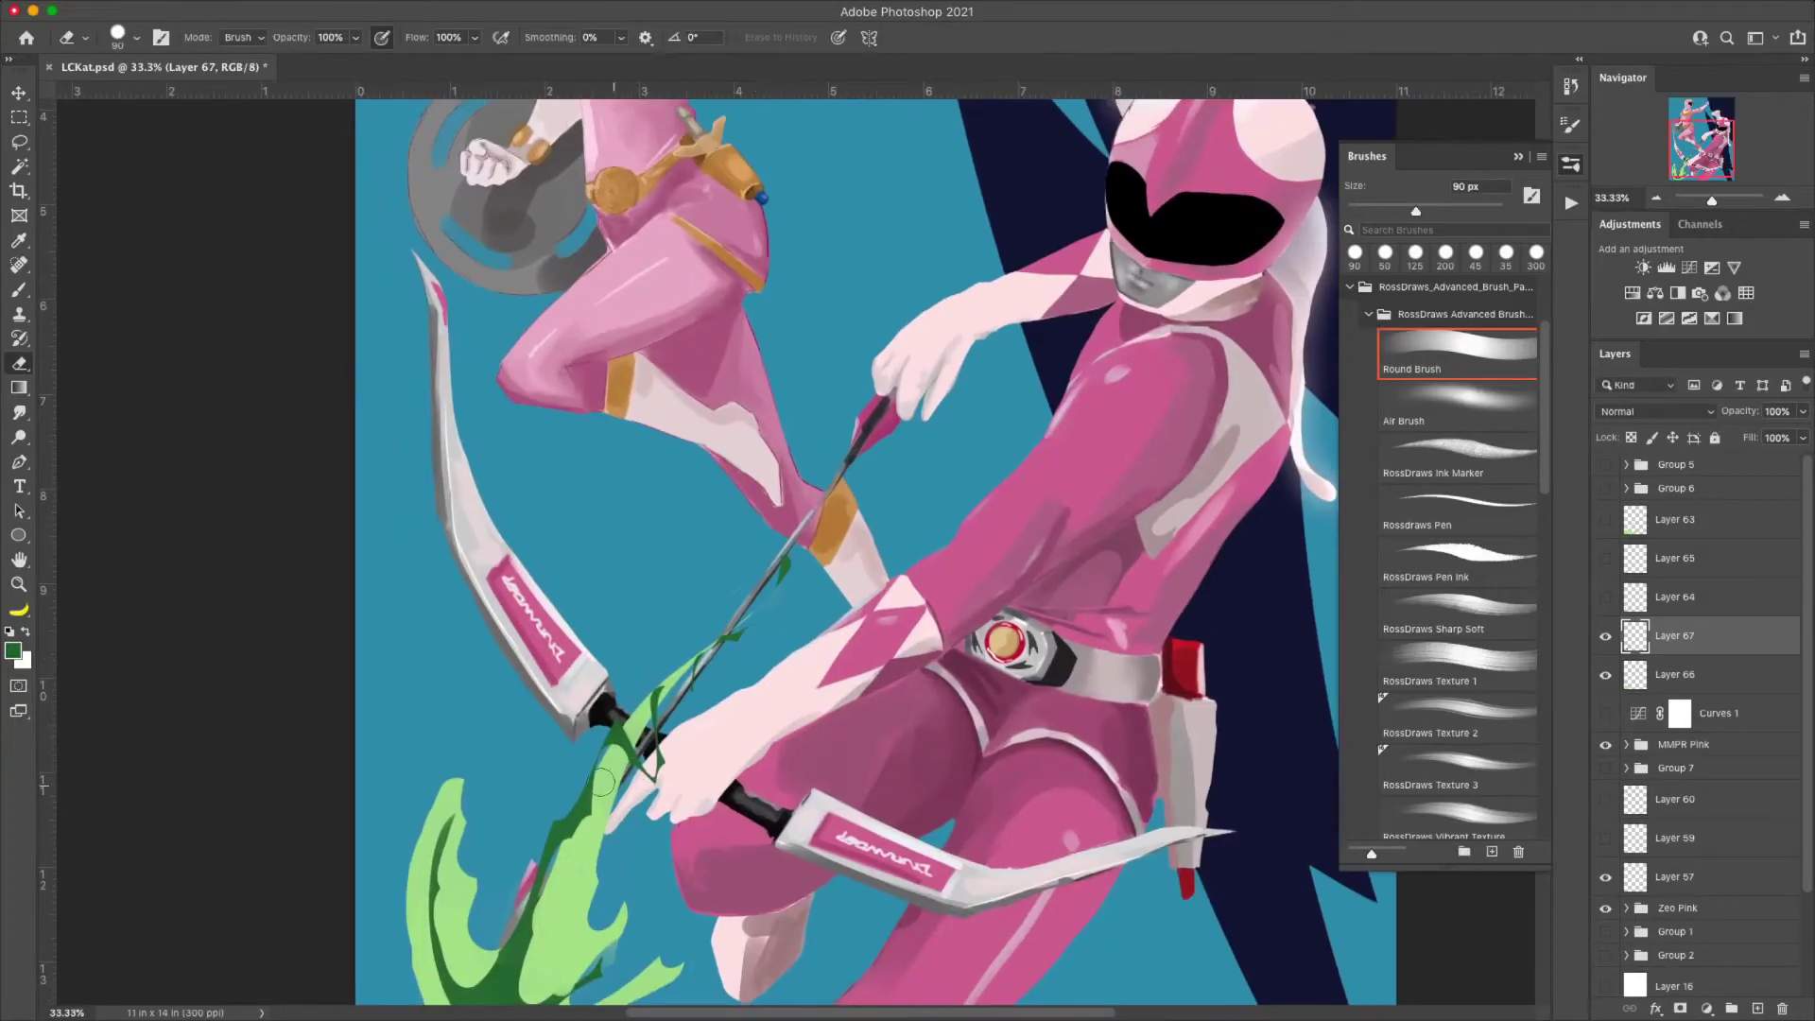
scroll(643, 739, down, 2)
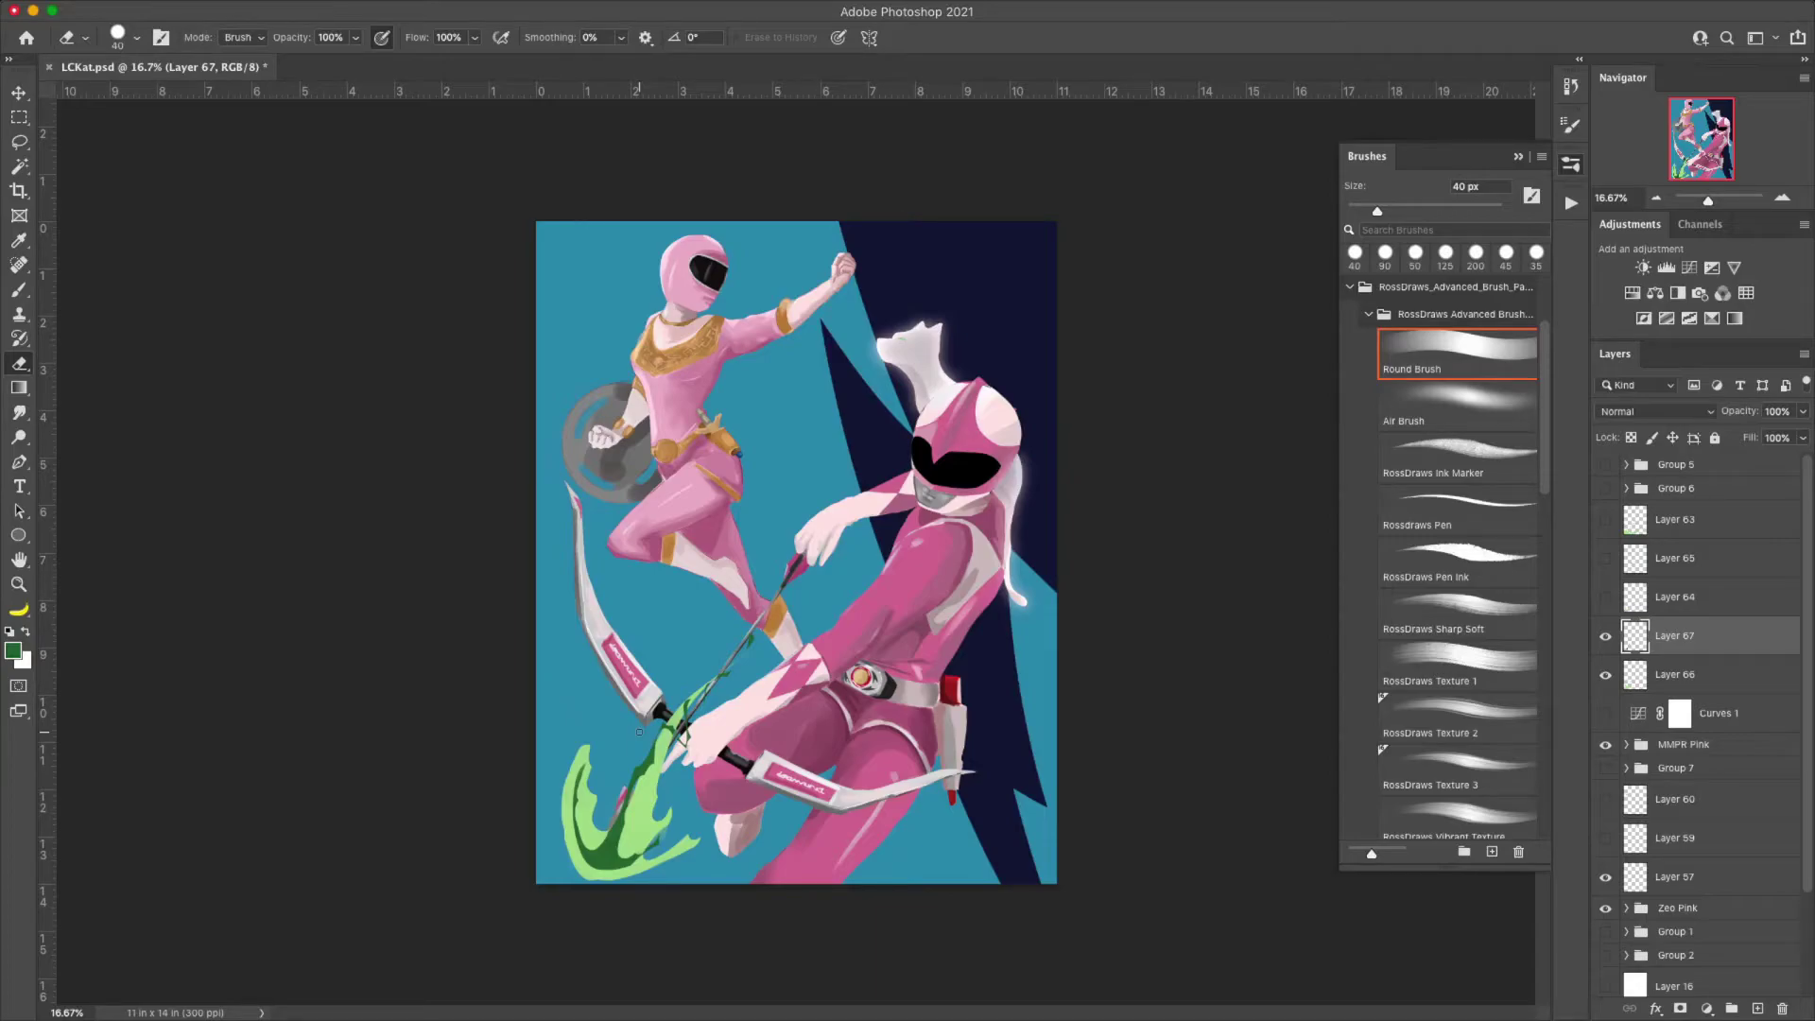
click(1654, 411)
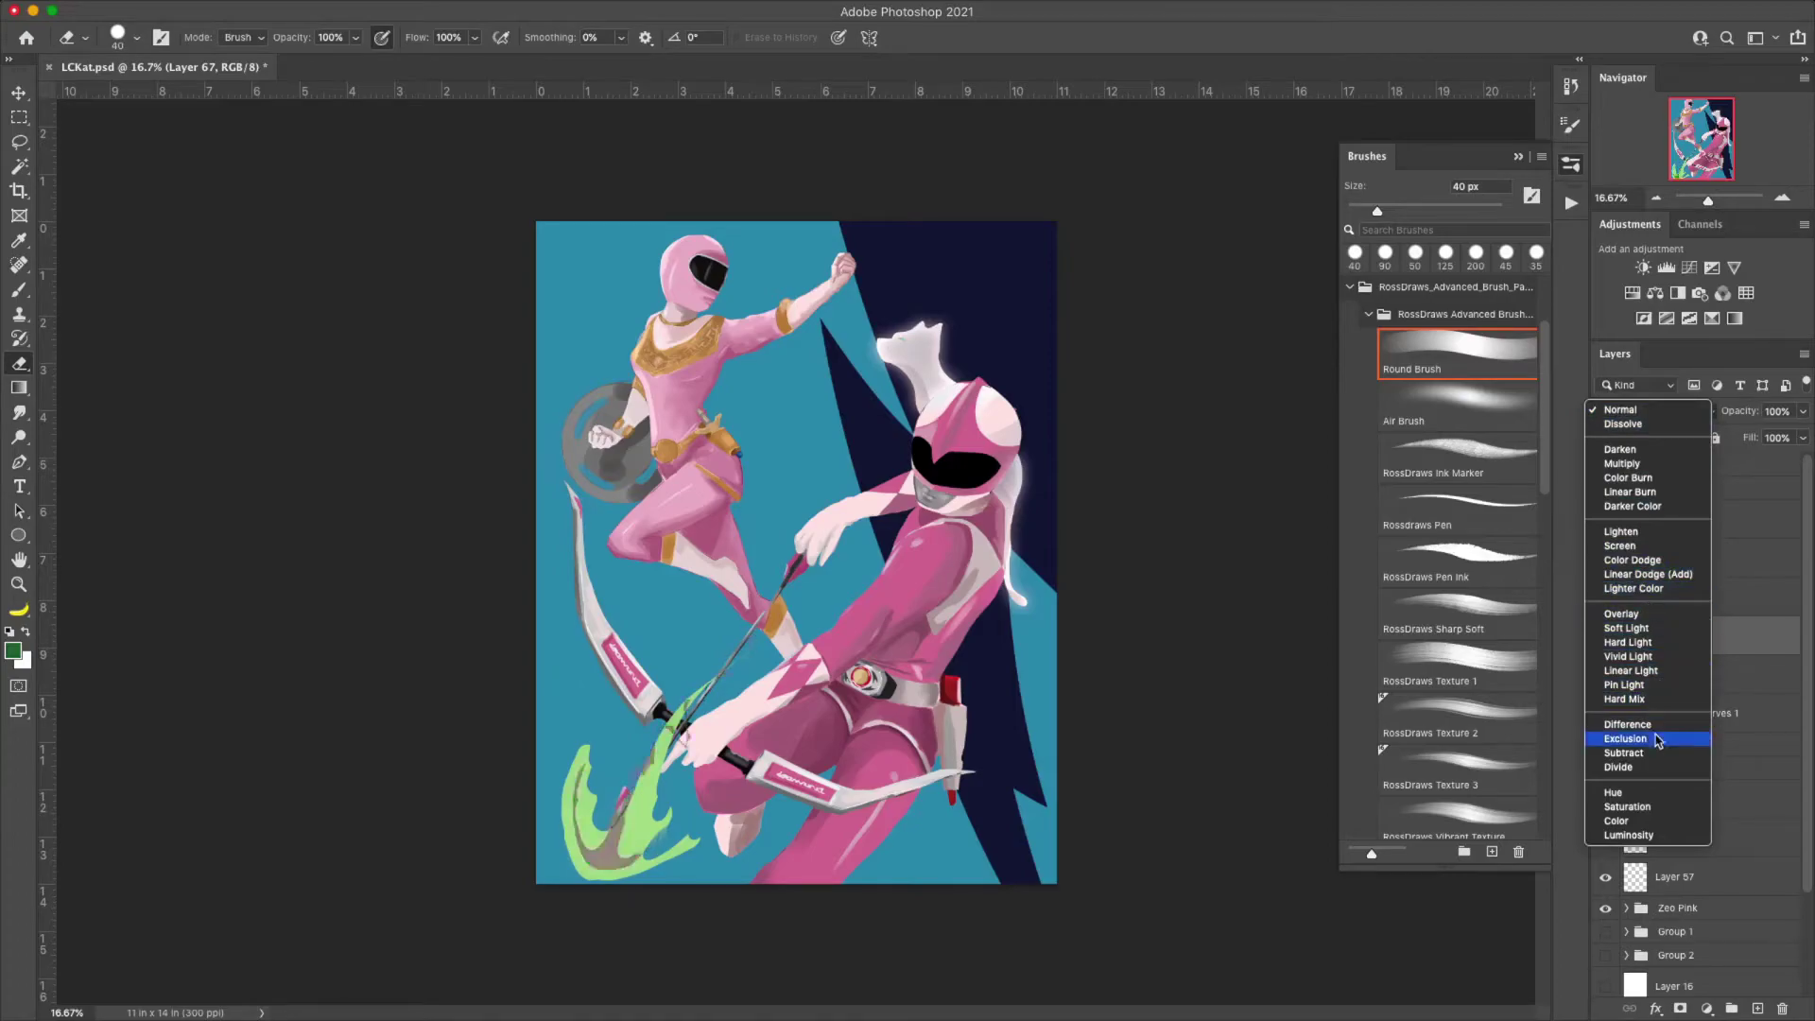
click(1748, 673)
click(1649, 411)
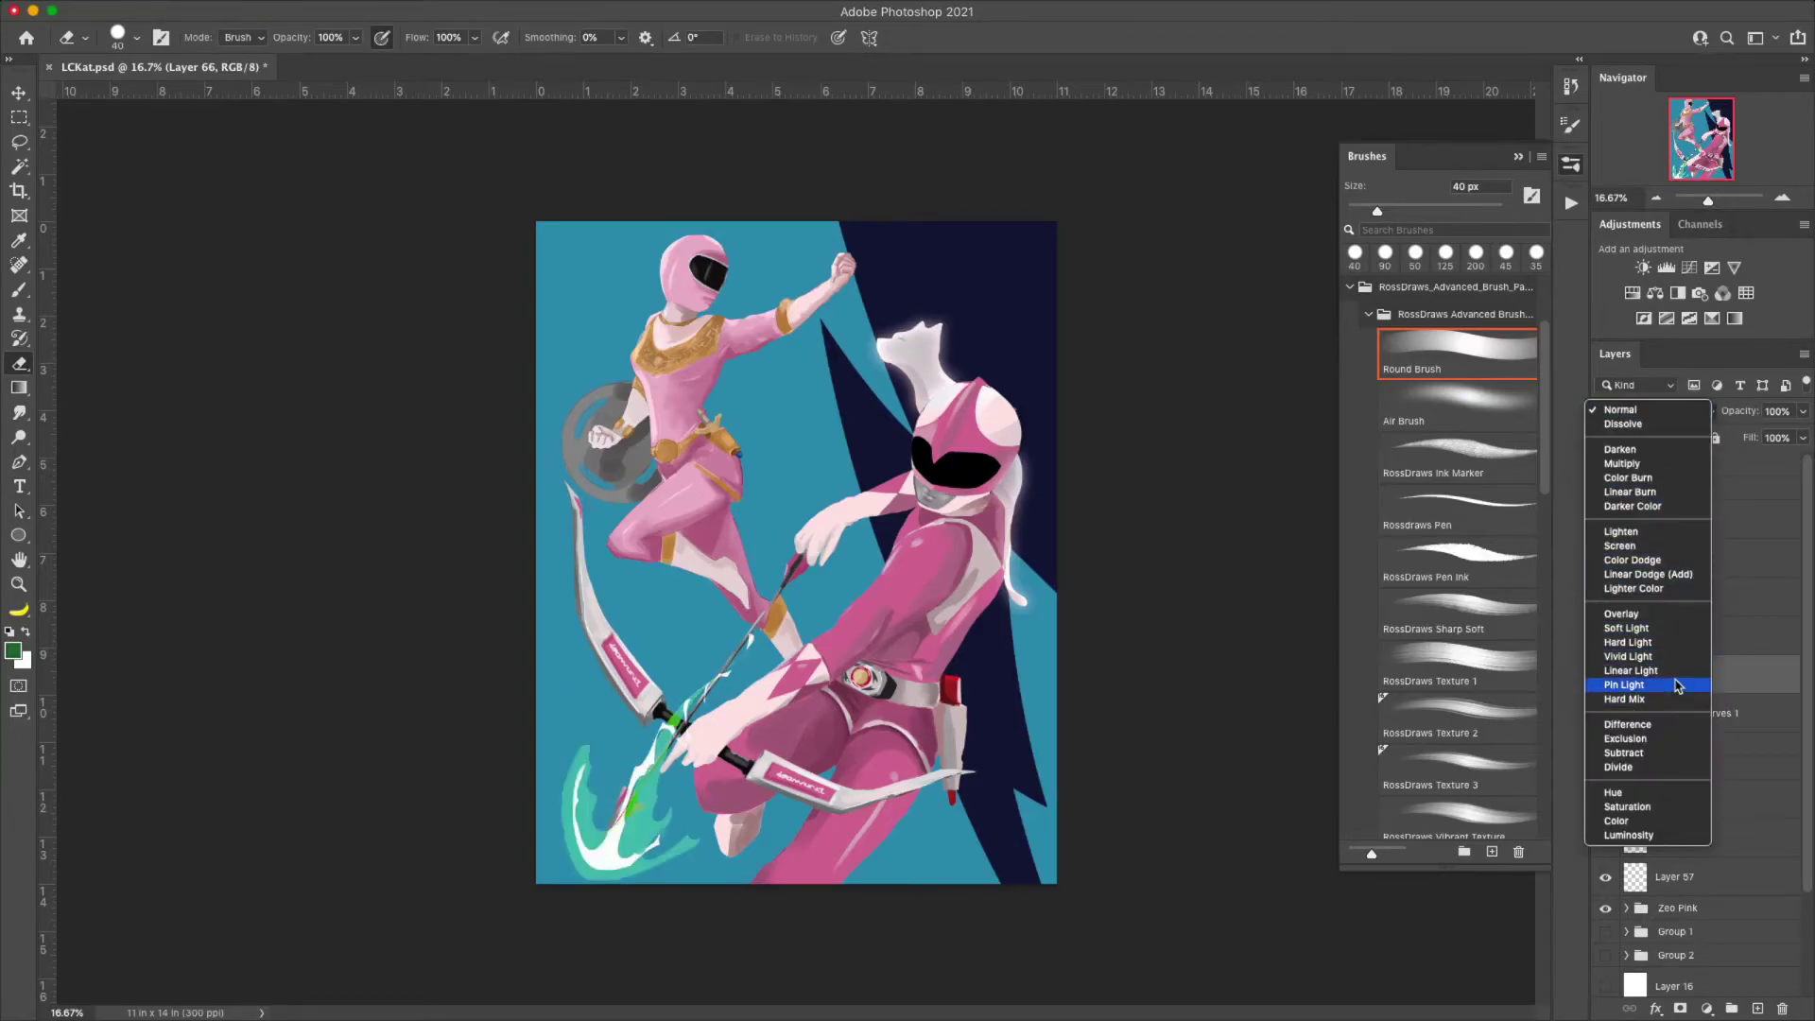
key(Escape)
key(ctrl+r)
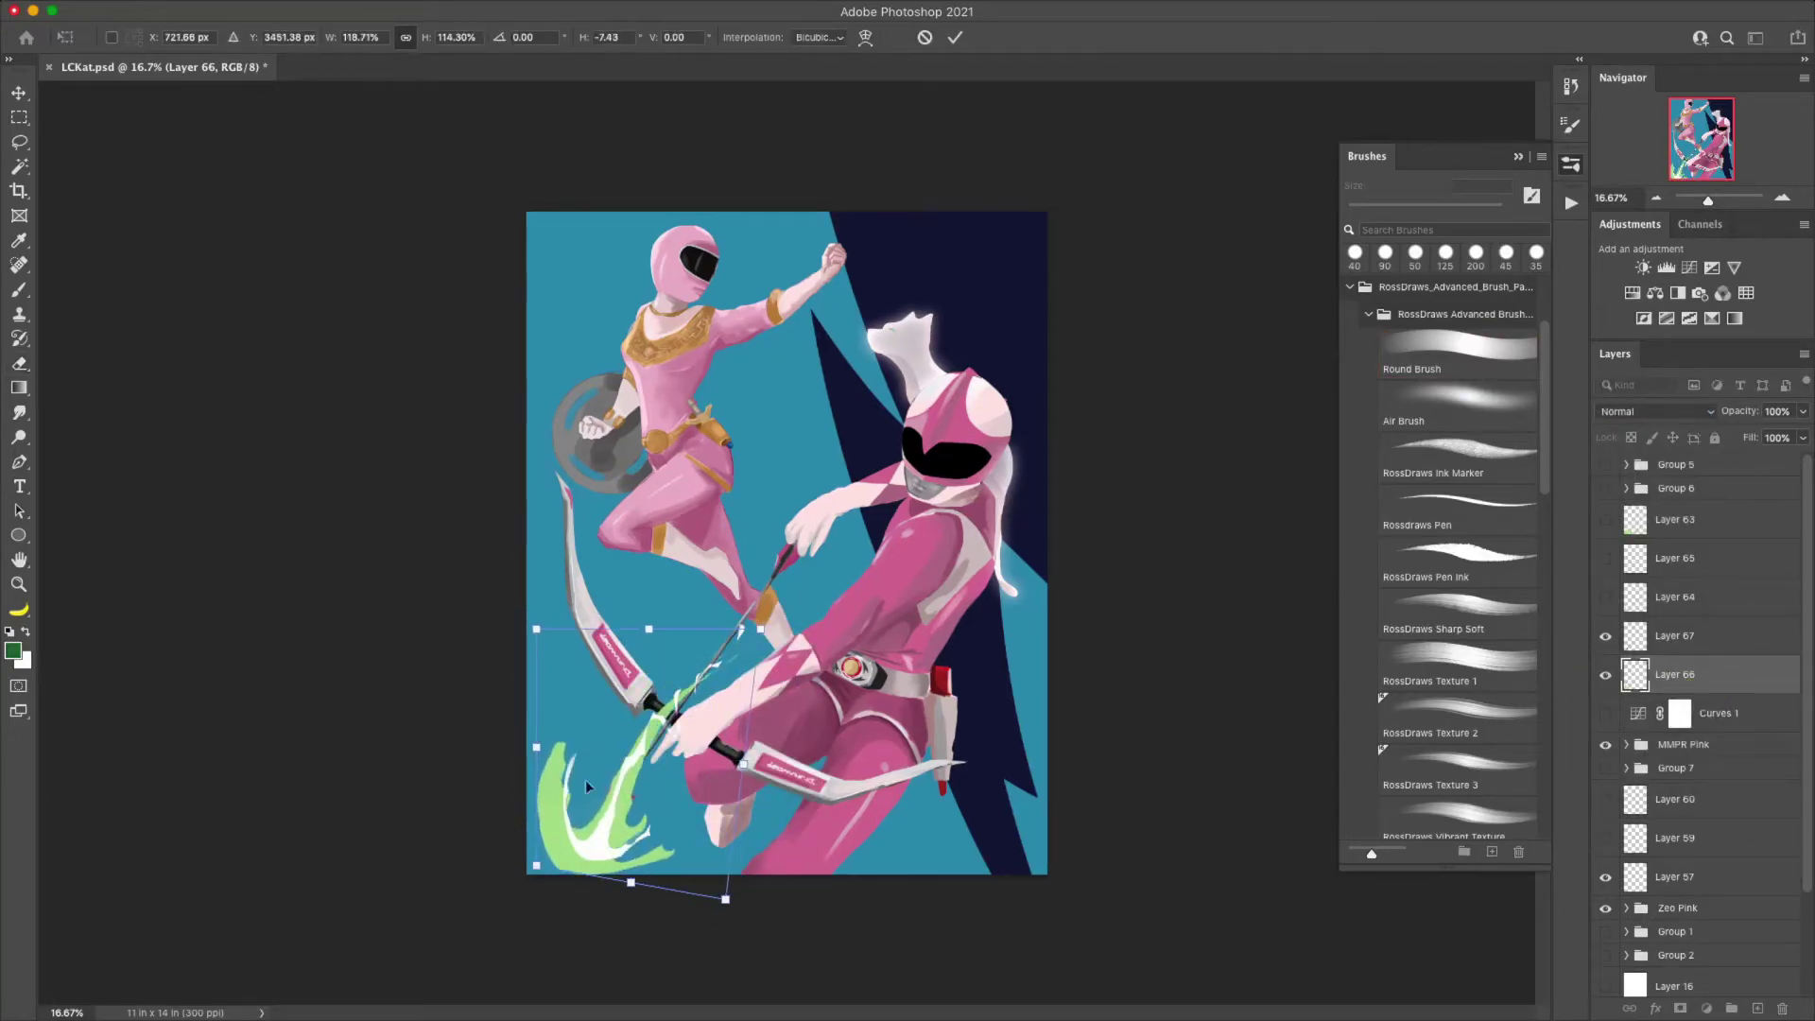
key(ctrl+minus)
key(ctrl+plus)
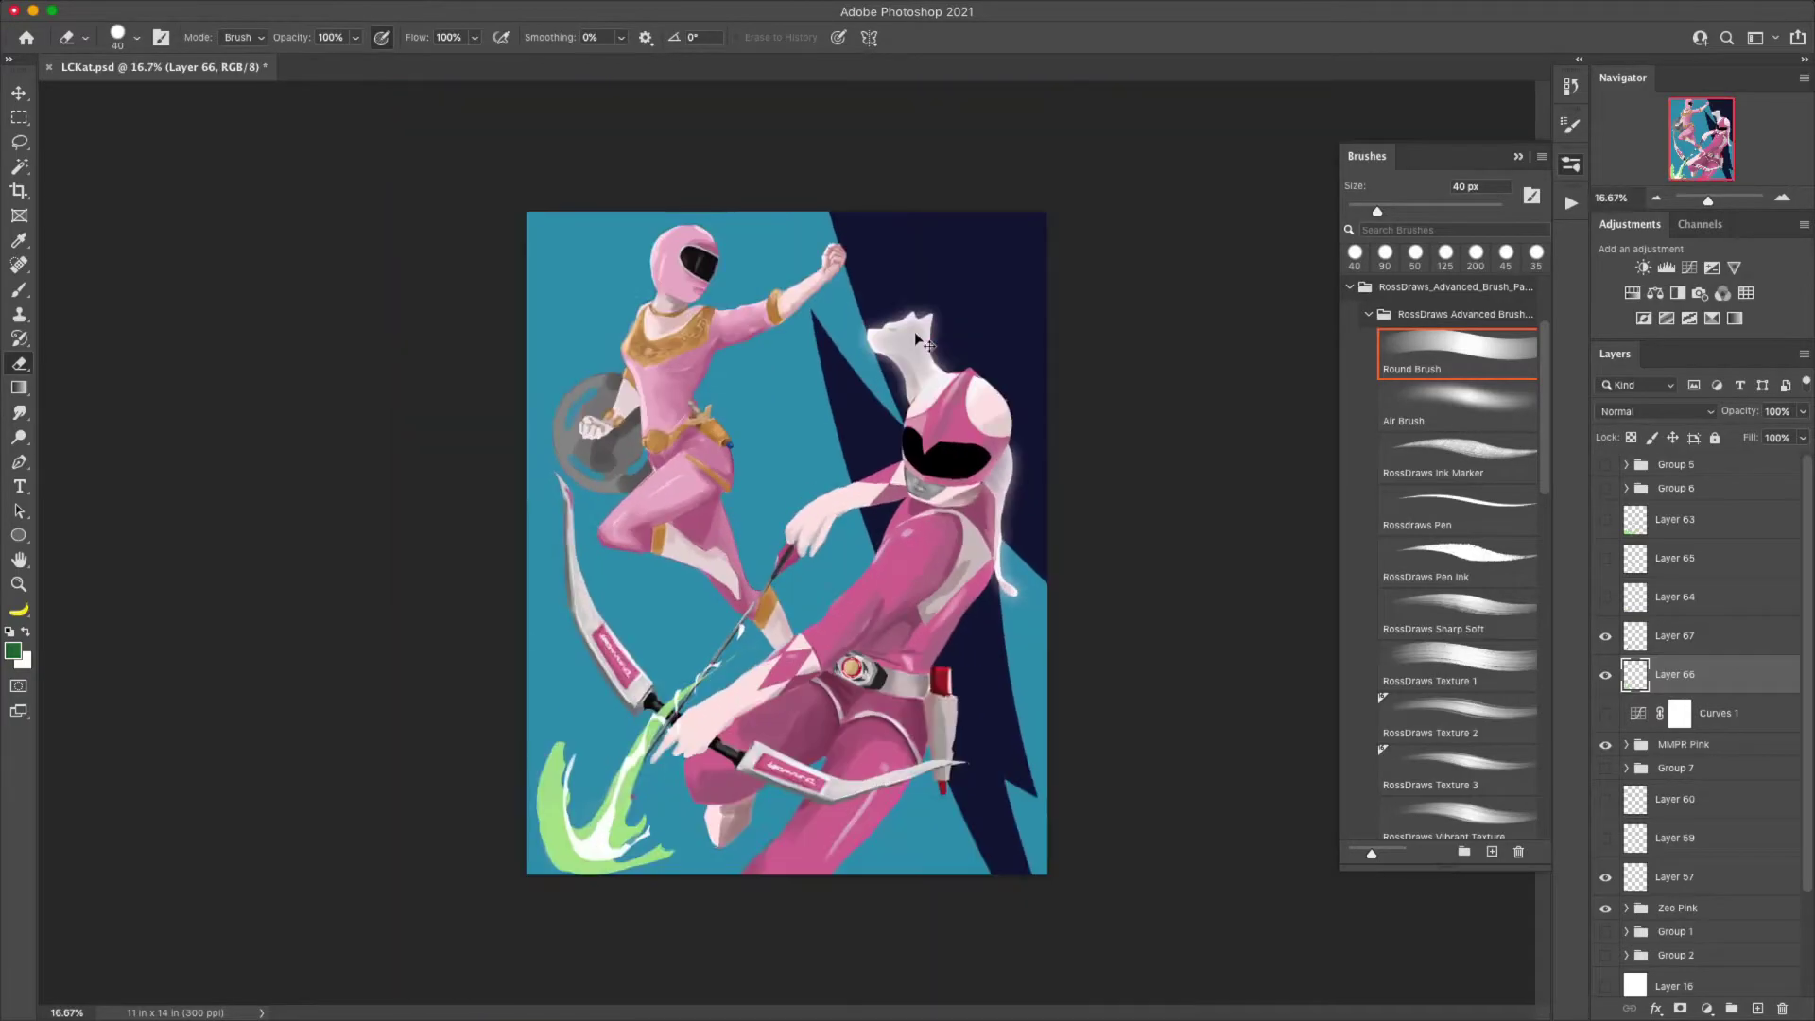
key(ctrl+minus)
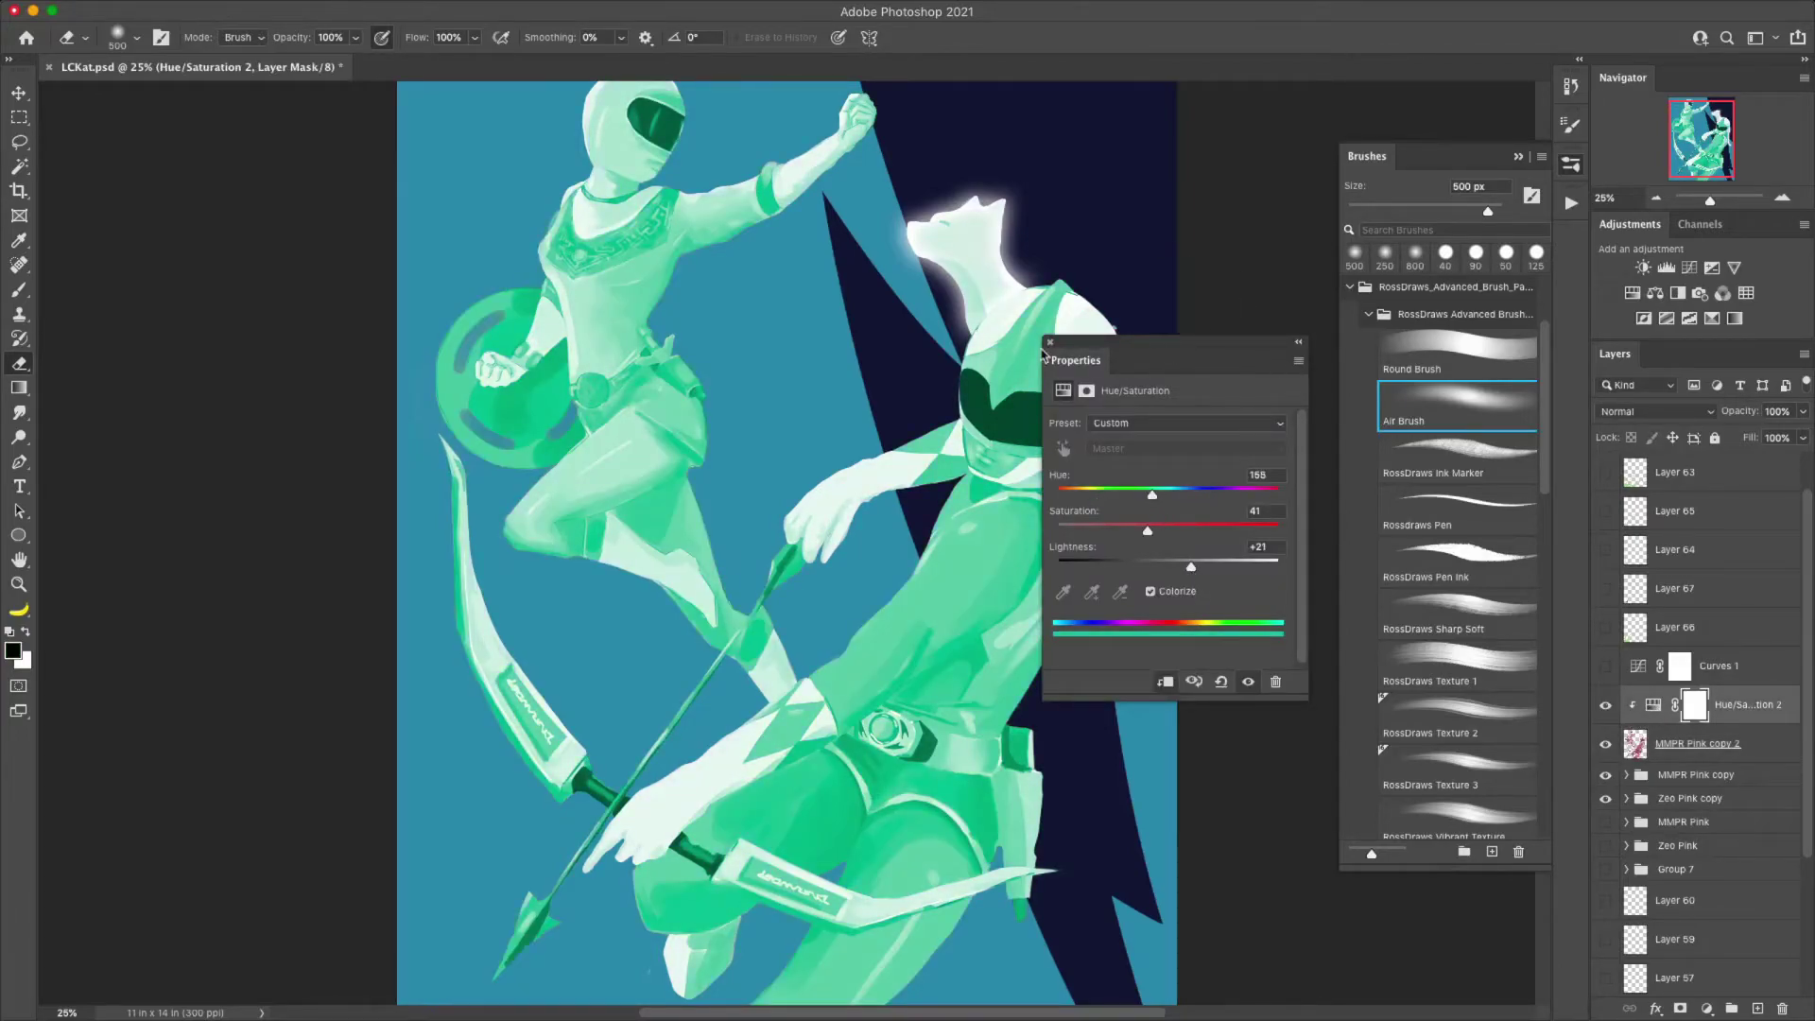
- With a hard round eraser on the tinted figure copy, clear mint from the lower Ranger's hips
click(1049, 342)
click(1455, 351)
click(1696, 744)
drag(1002, 690, 888, 851)
drag(945, 775, 869, 879)
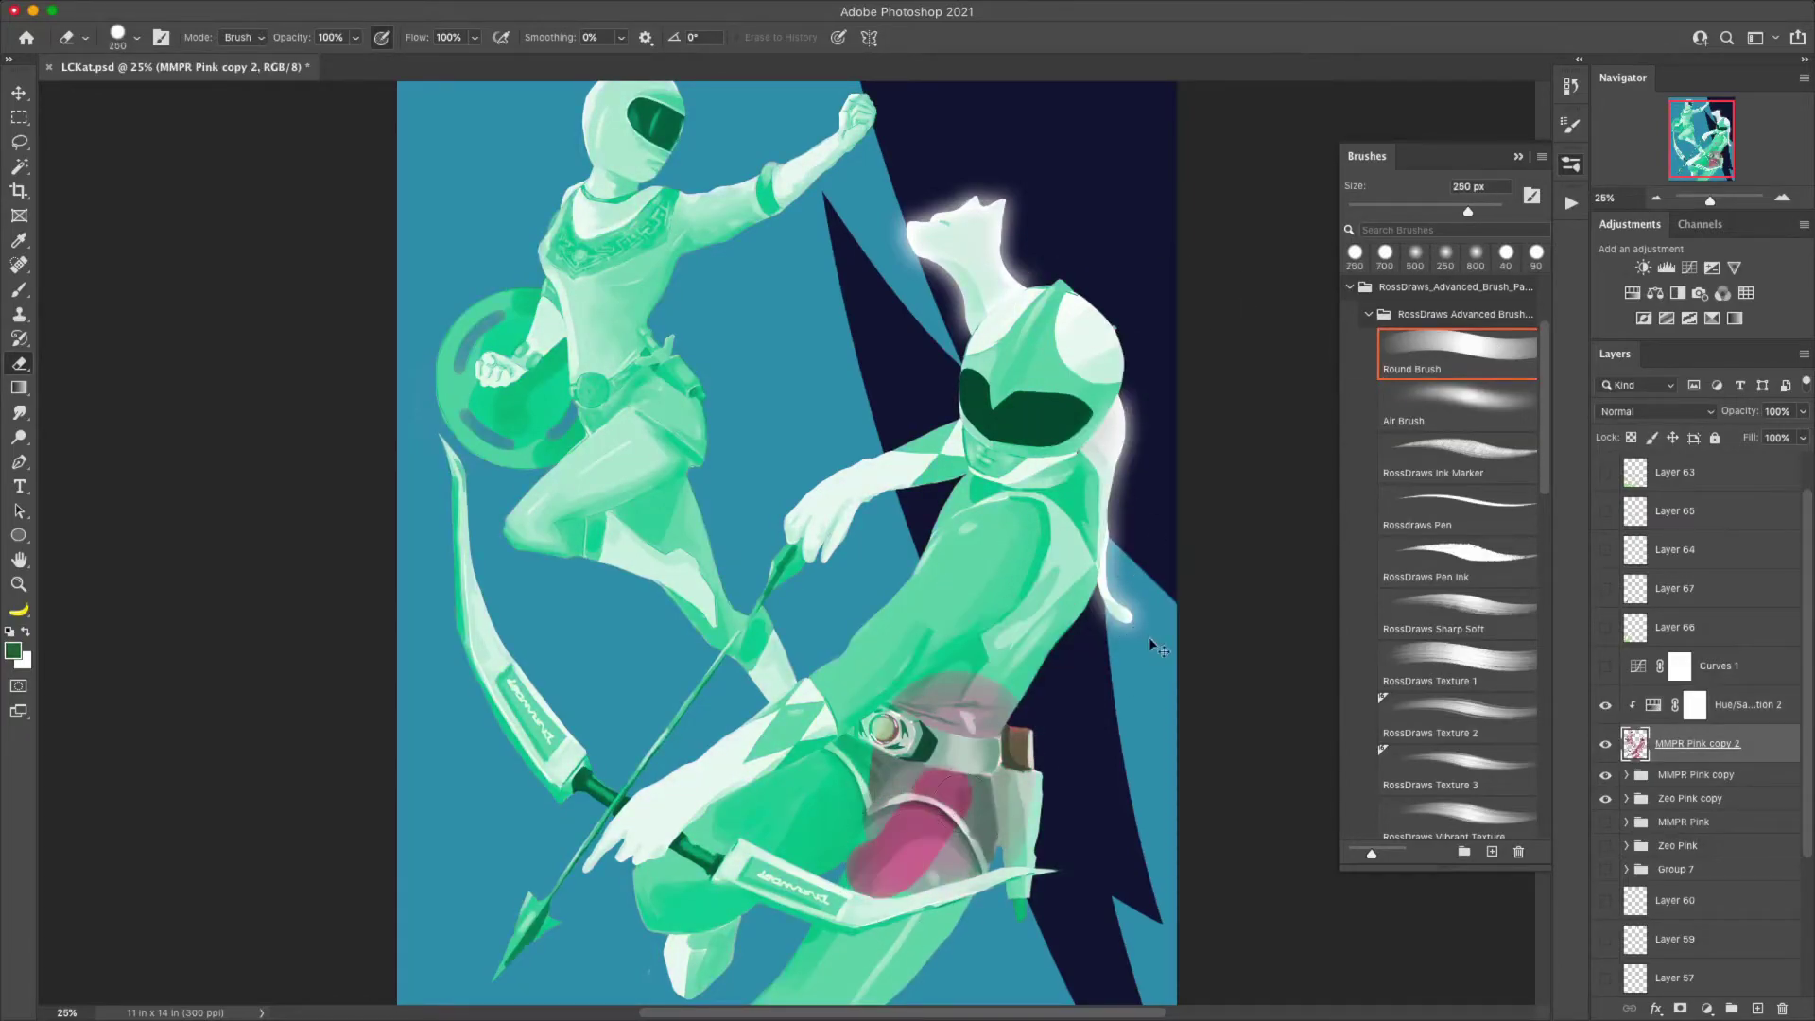
- Switch to a soft airbrush eraser and clear mint tint from the lower Ranger's torso and legs
click(1455, 405)
drag(1002, 586, 775, 879)
drag(719, 813, 945, 983)
drag(1001, 718, 983, 851)
drag(1021, 680, 1030, 359)
key(bracketleft)
key(bracketleft)
key(bracketleft)
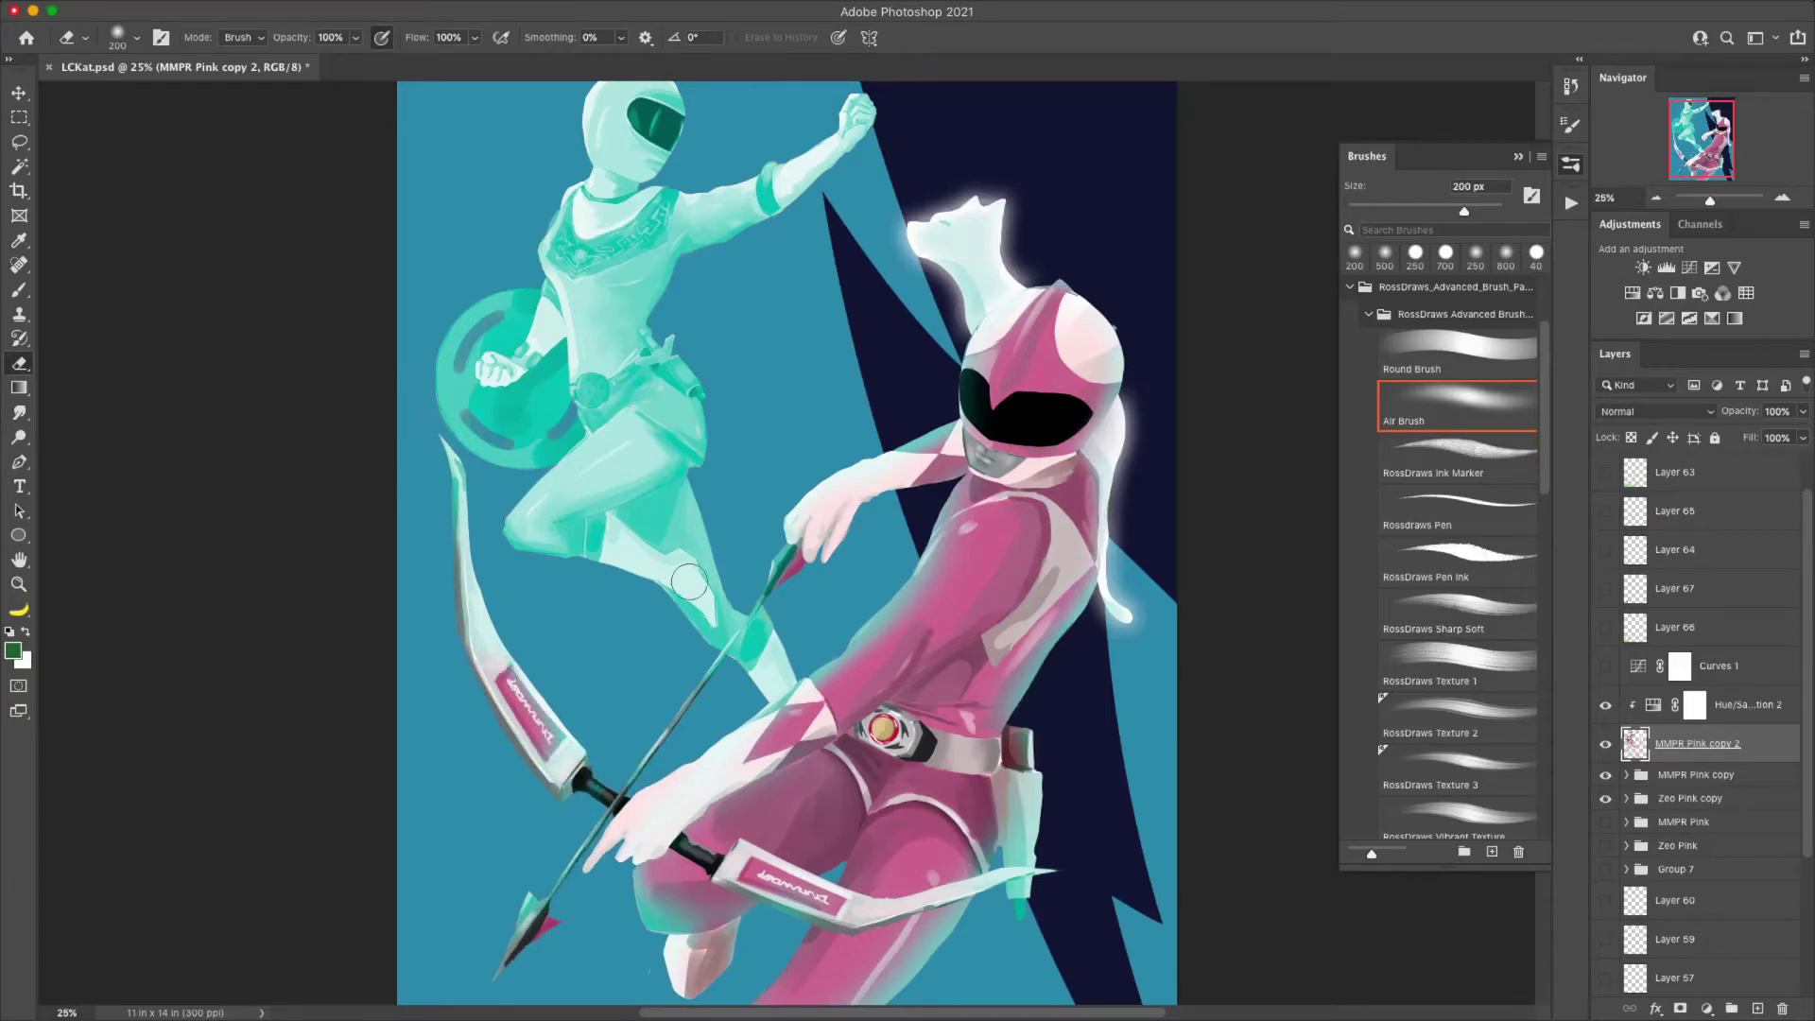
- Remove the mint tint from the upper Ranger's thigh, belt, torso and shield
mouse_move(688, 582)
mouse_down()
mouse_move(643, 435)
mouse_move(584, 515)
mouse_up()
mouse_move(607, 431)
mouse_down()
mouse_move(546, 355)
mouse_move(472, 350)
mouse_up()
key(bracketright)
drag(605, 302, 667, 440)
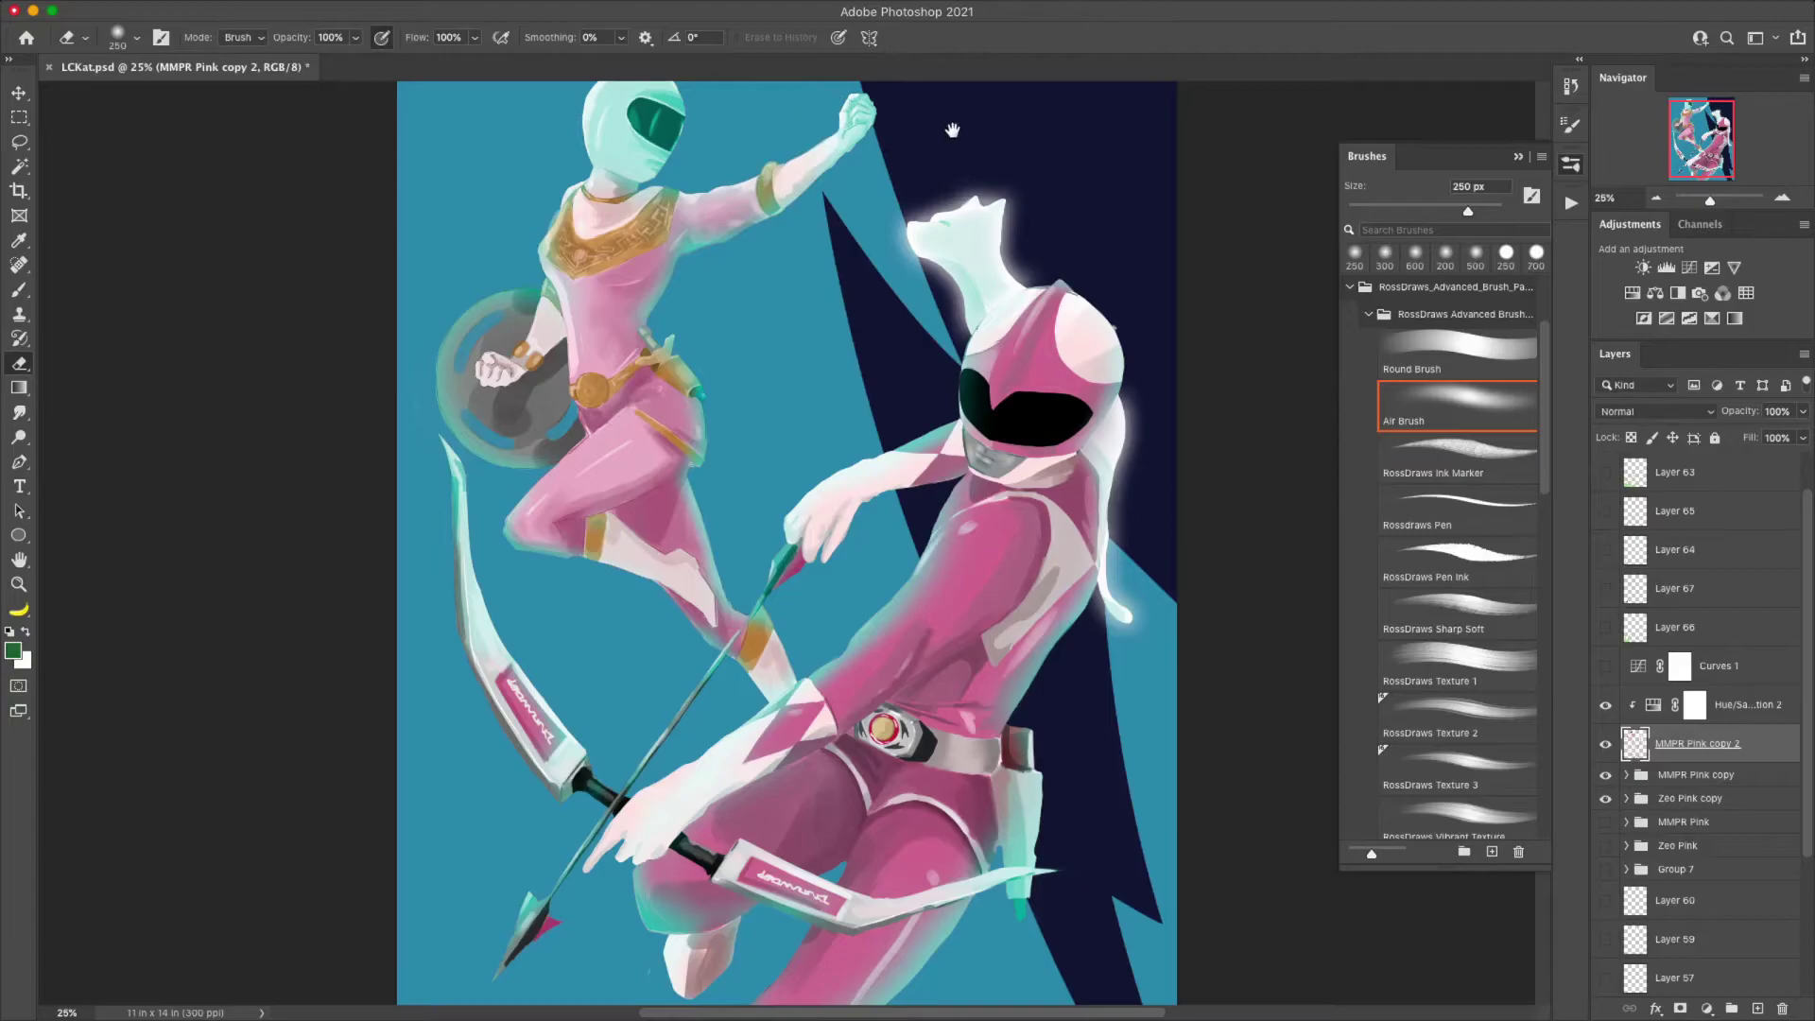
drag(952, 129, 893, 359)
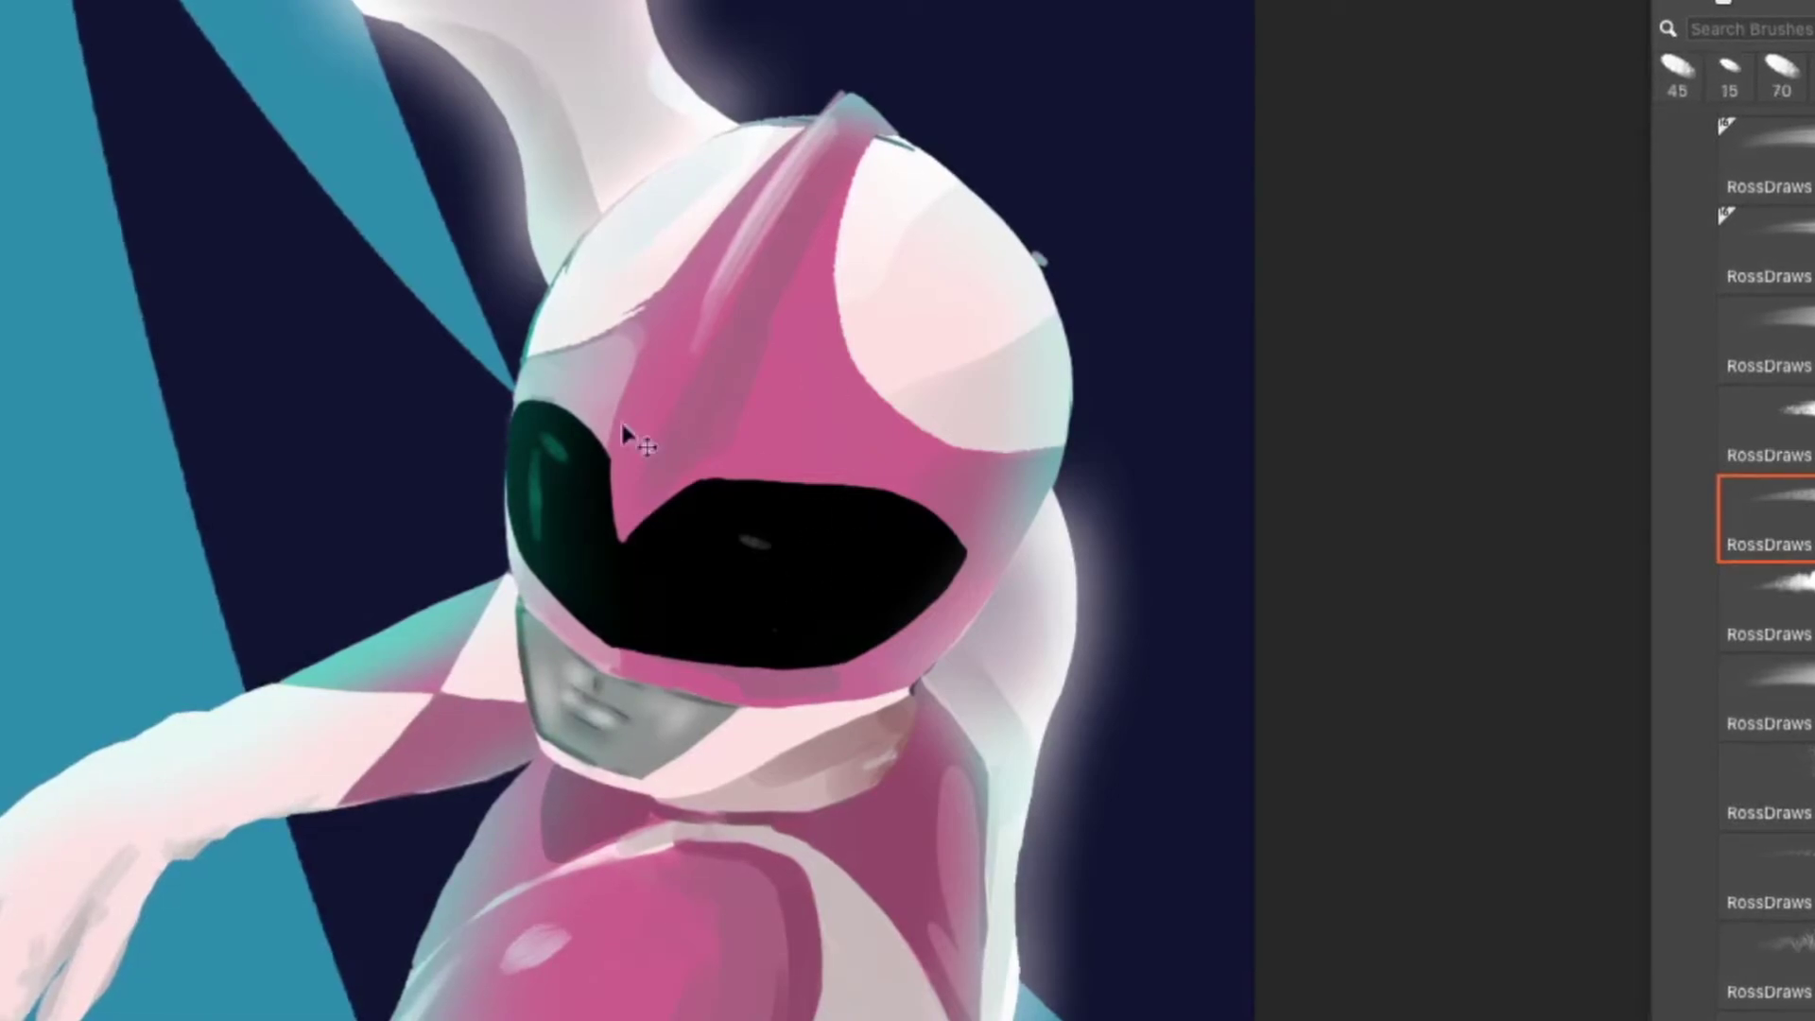
- Paint glossy white highlights across the lower Ranger's black visor and its top edge
key(bracketright)
key(bracketright)
key(bracketright)
drag(902, 578, 830, 642)
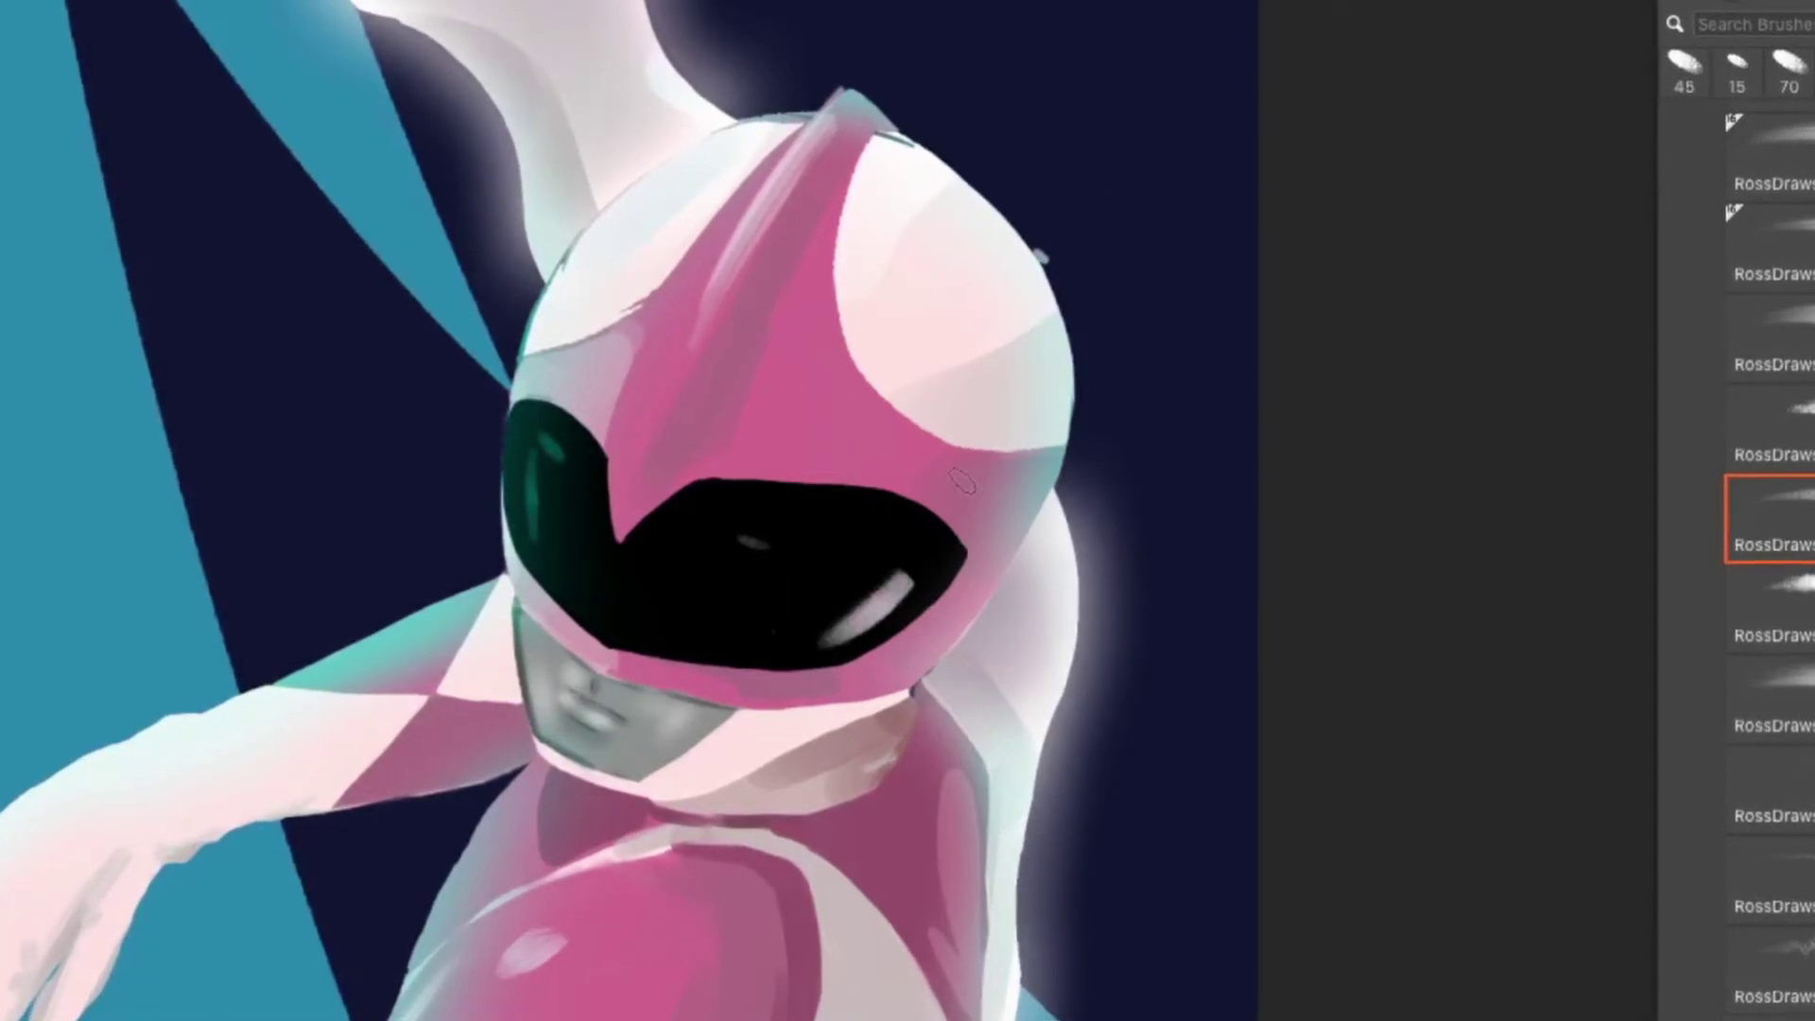
key(bracketleft)
key(bracketleft)
key(bracketleft)
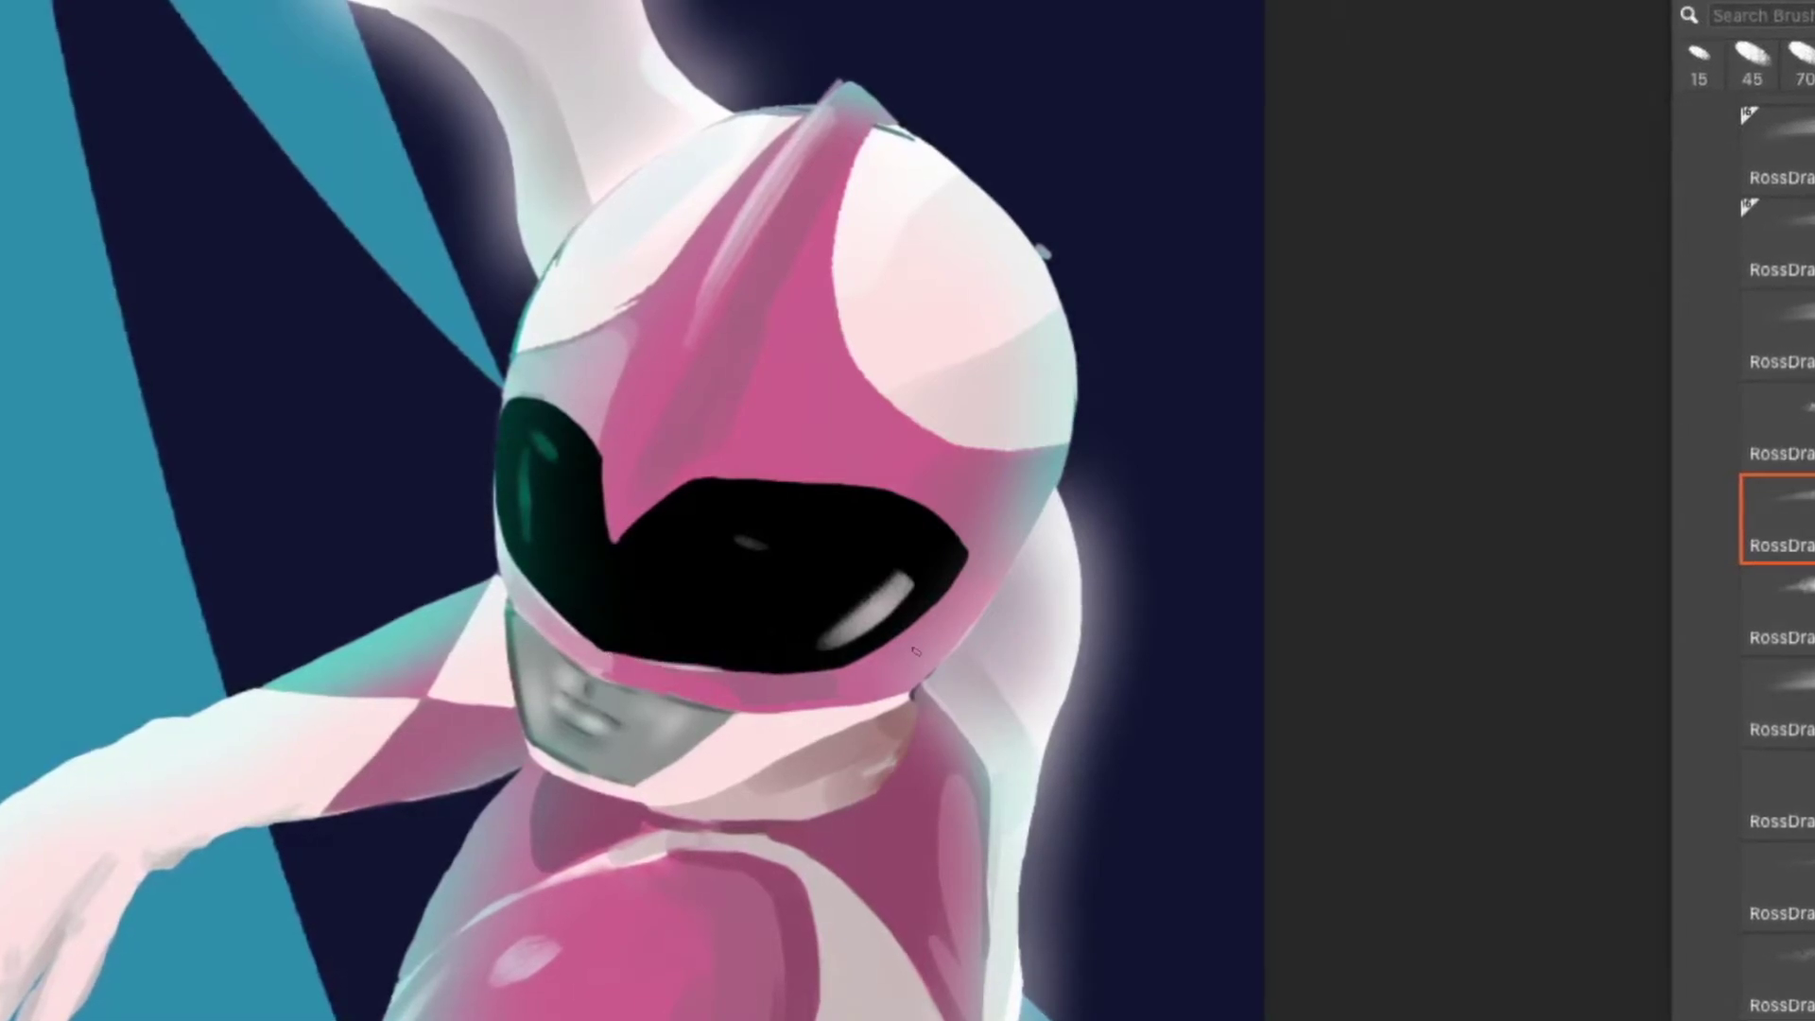
drag(726, 477, 846, 484)
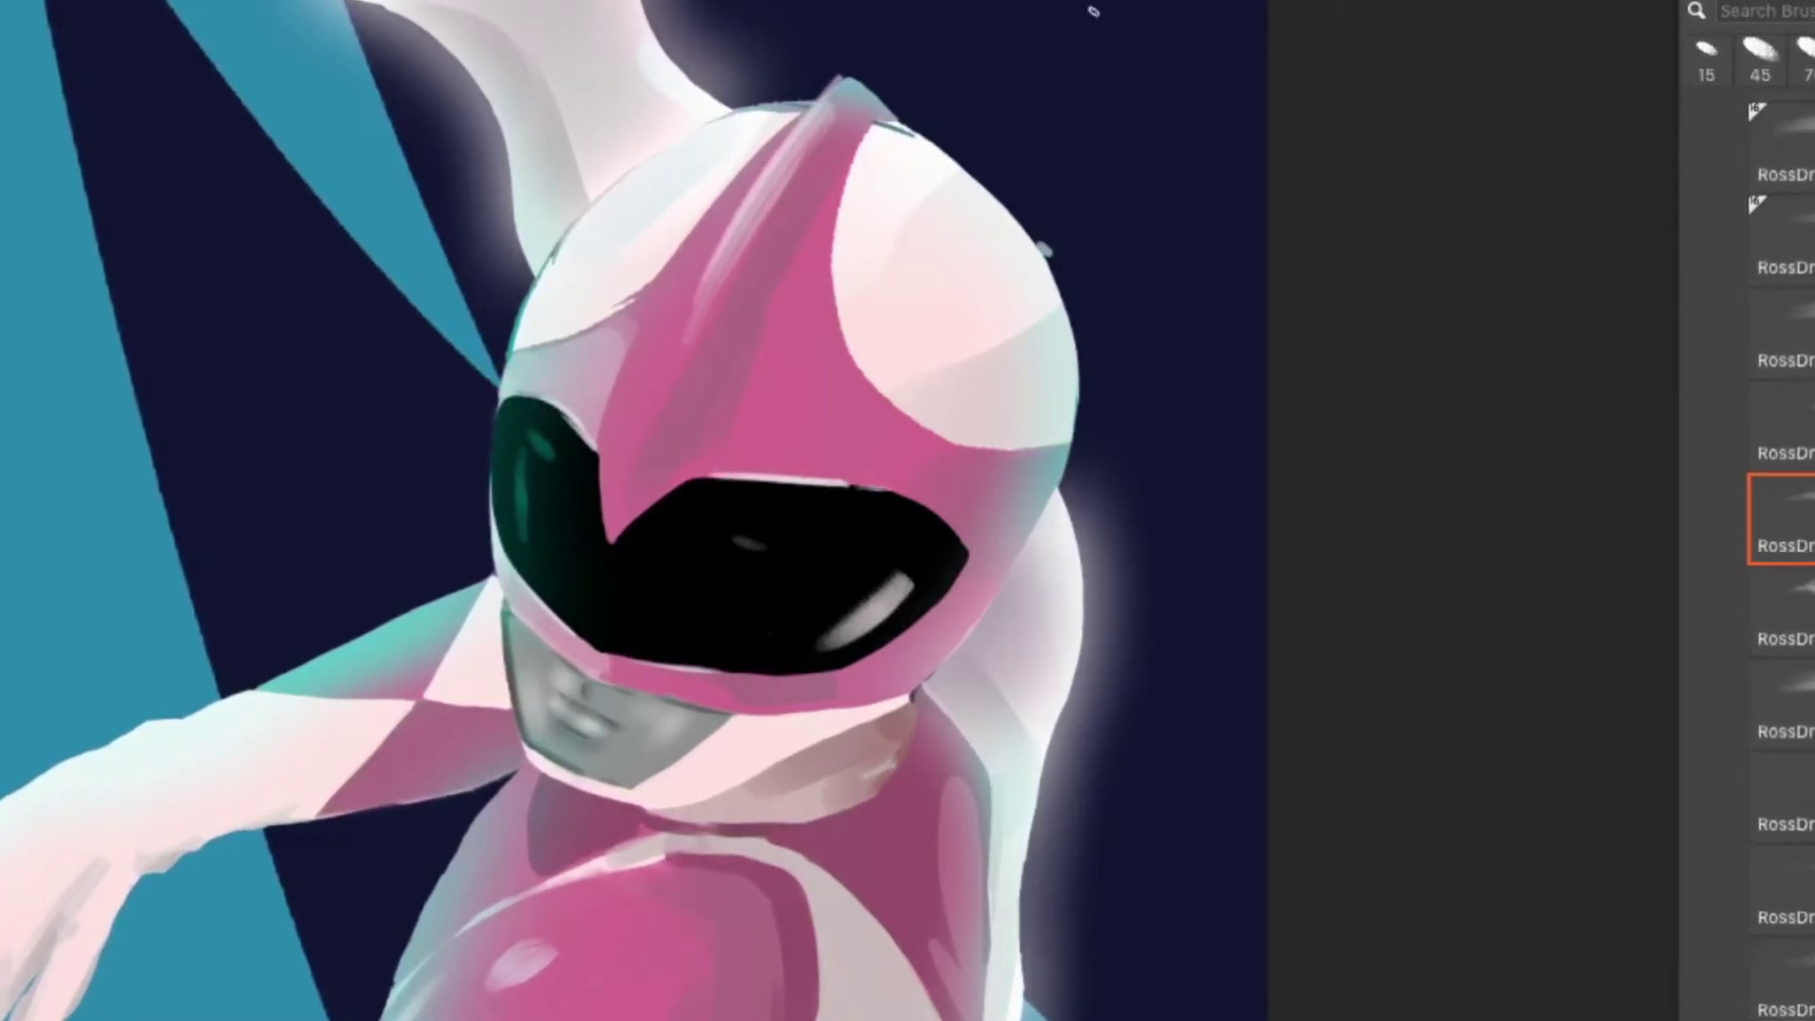
- Add light pink highlights on the helmet, then zoom out to view both figures
click(1786, 520)
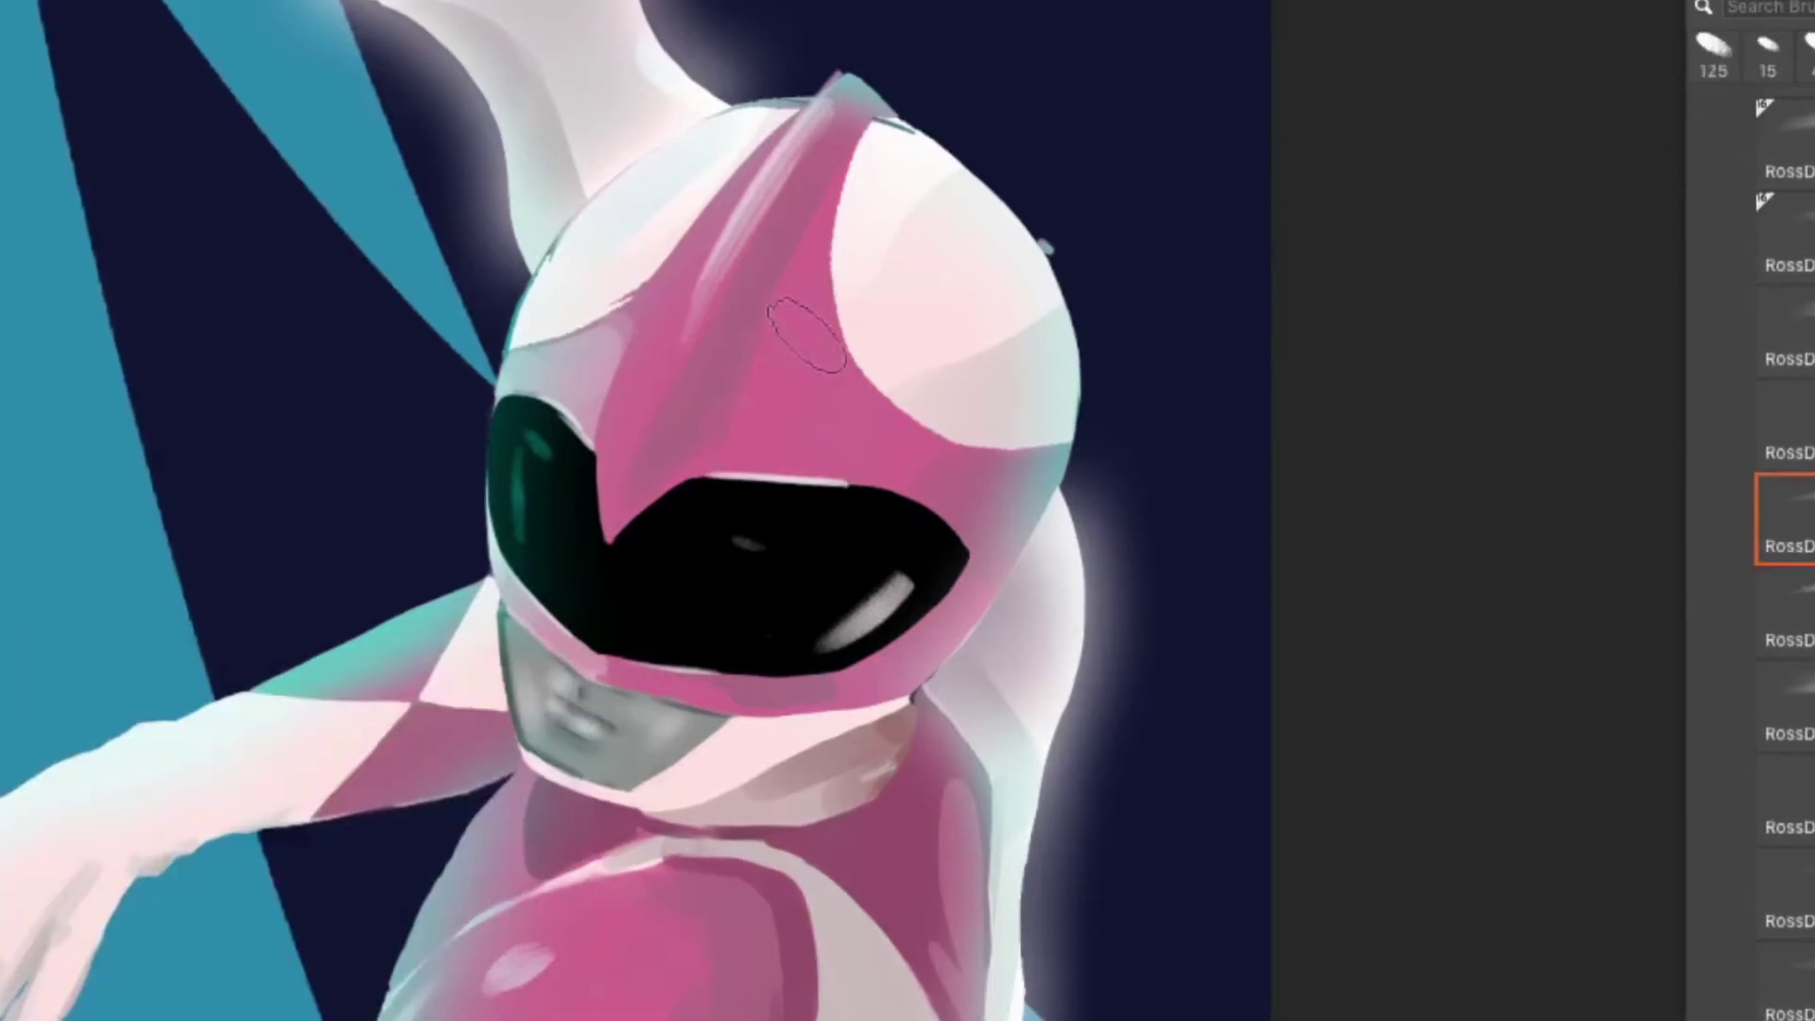
drag(756, 312, 804, 426)
drag(822, 387, 897, 454)
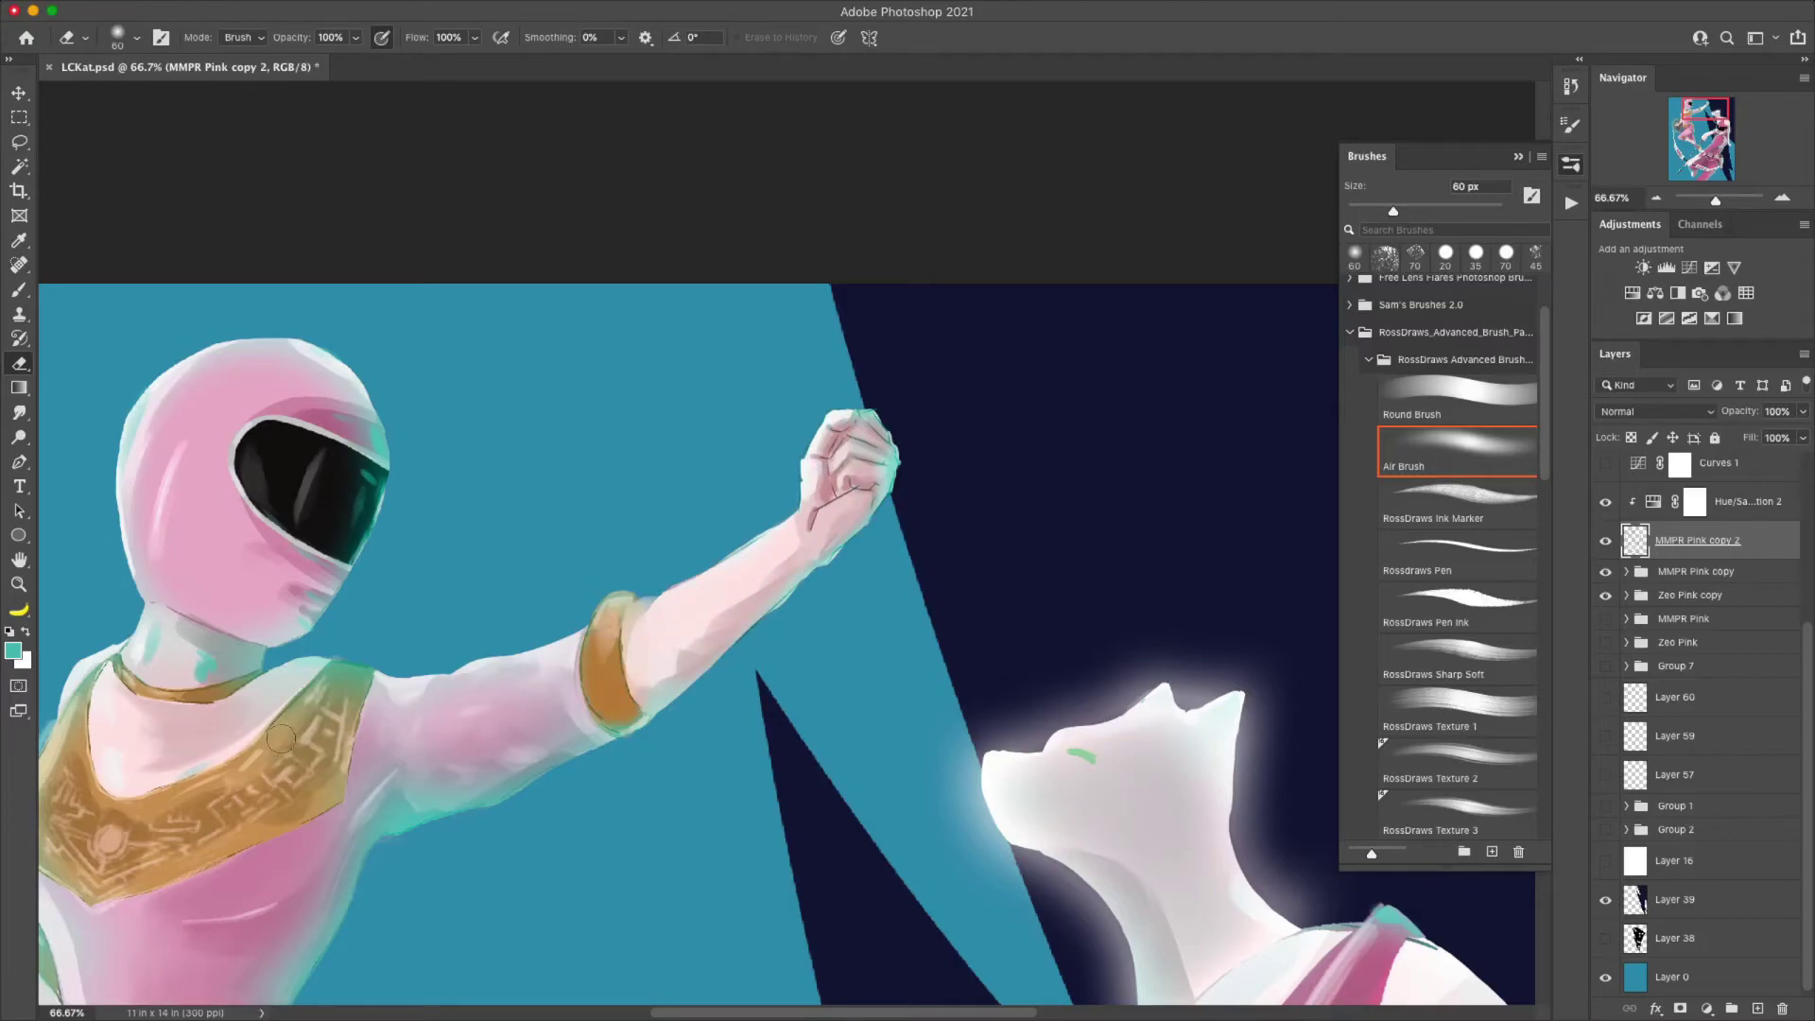
scroll(281, 738, down, 5)
scroll(507, 593, left, 5)
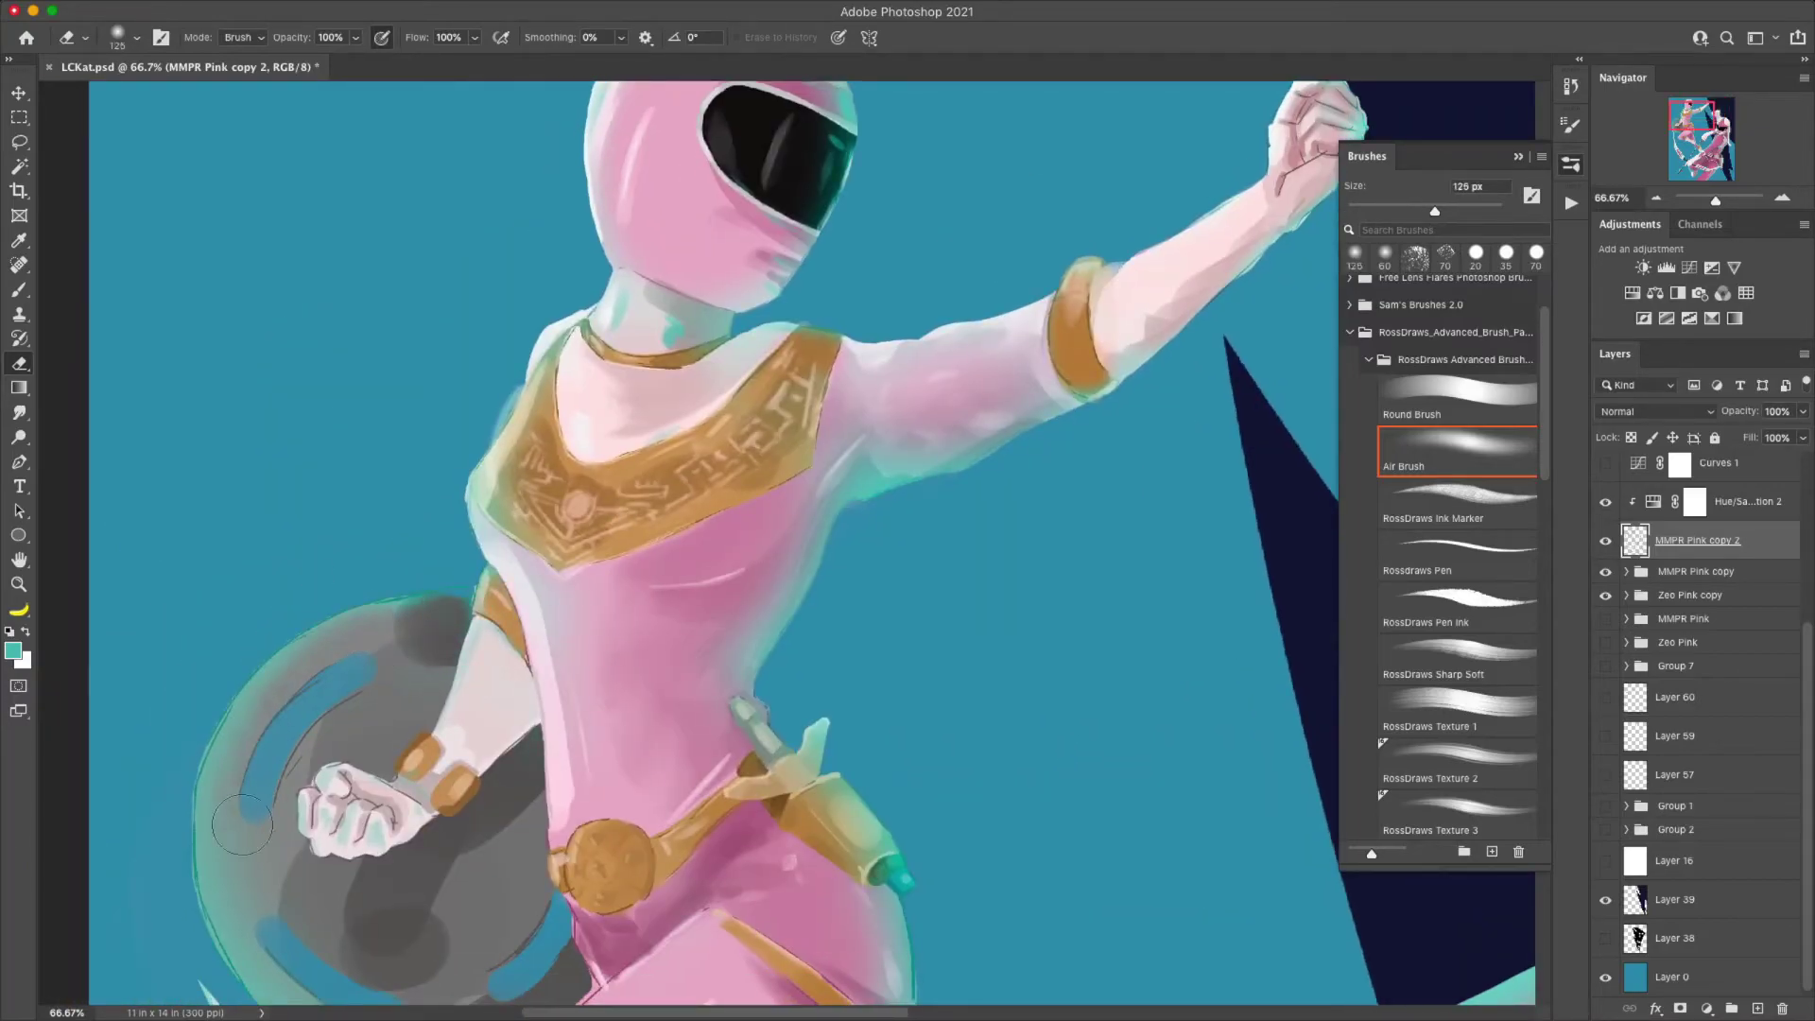
scroll(978, 517, down, 5)
scroll(978, 517, right, 2)
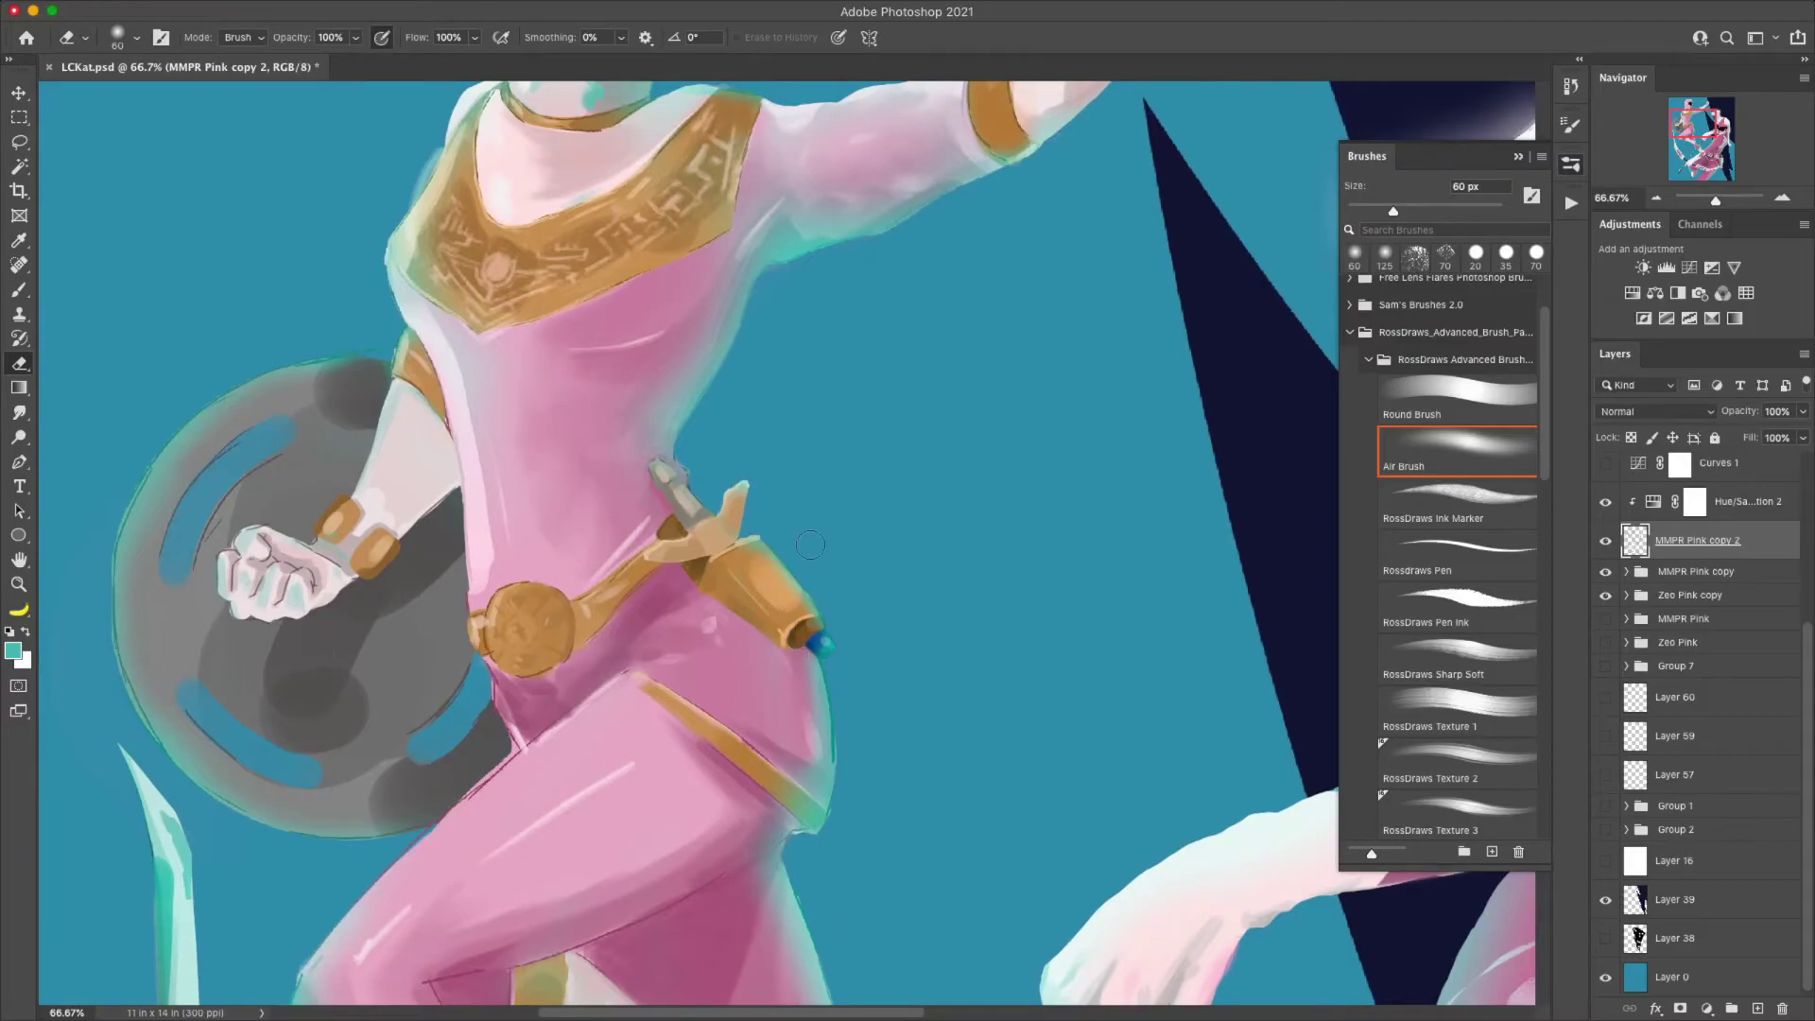
key(ctrl+minus)
key(ctrl+minus)
key(ctrl+minus)
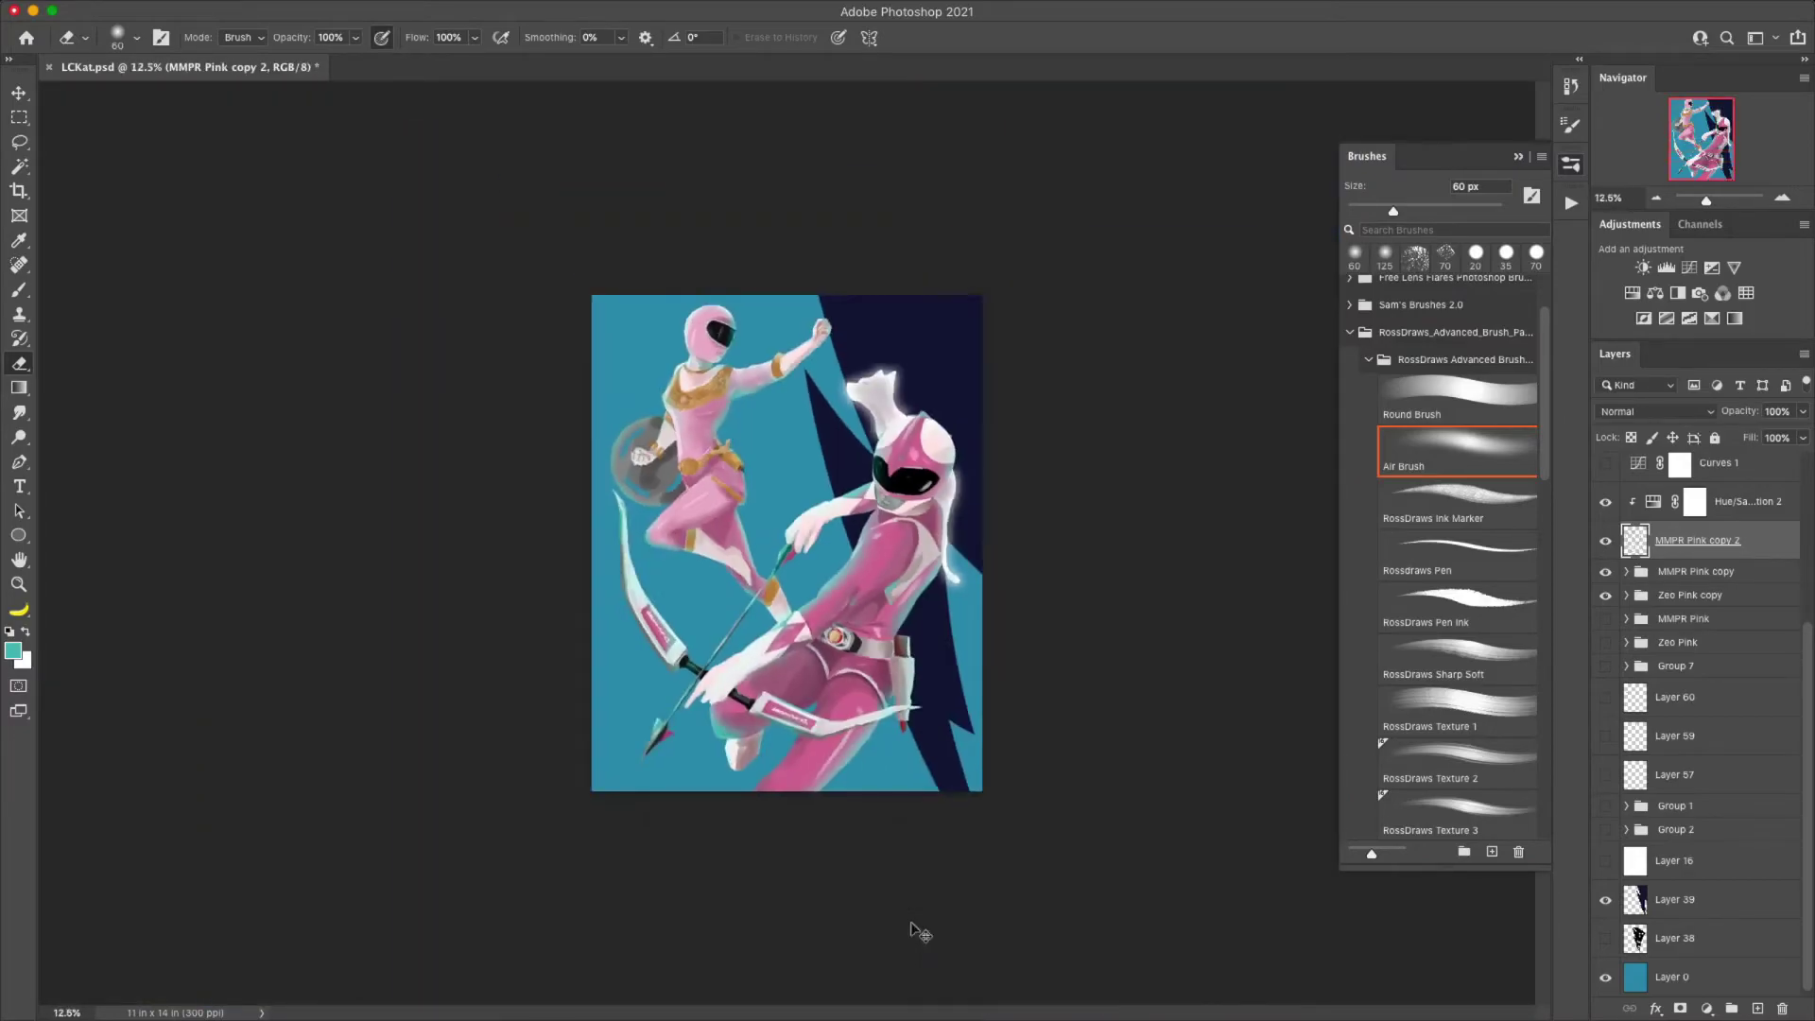
key(bracketright)
key(bracketright)
key(bracketright)
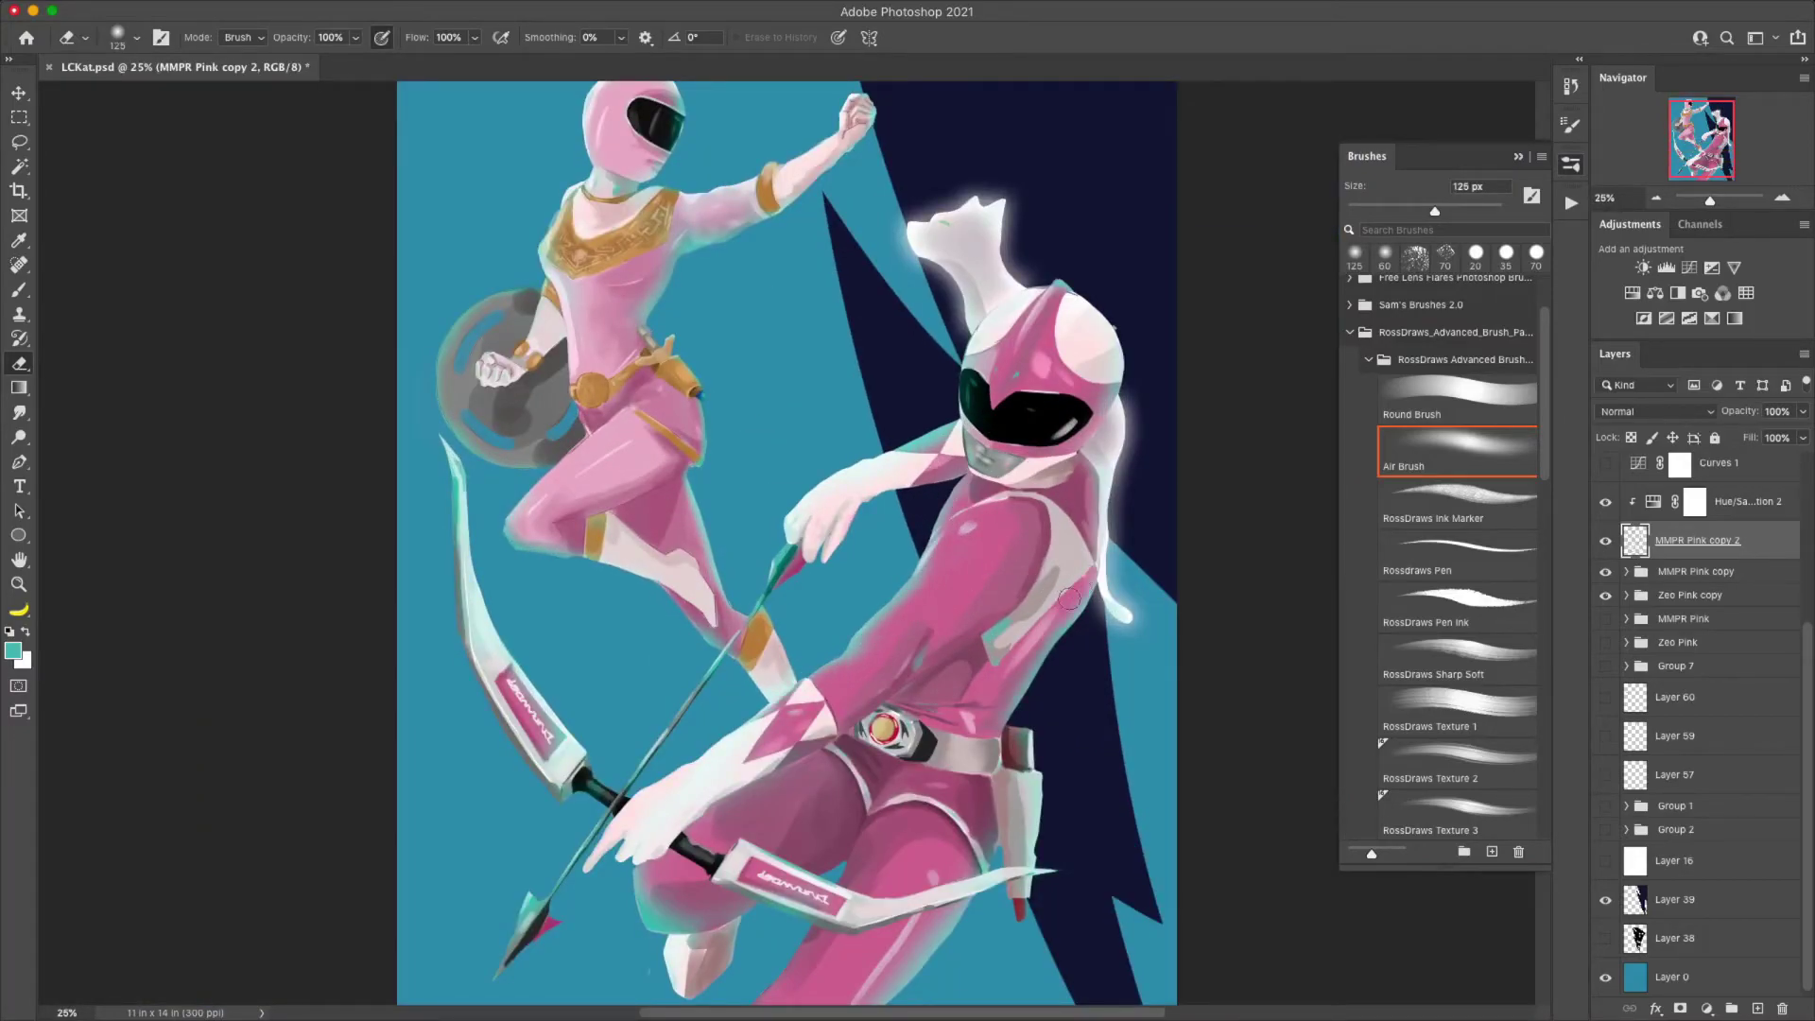